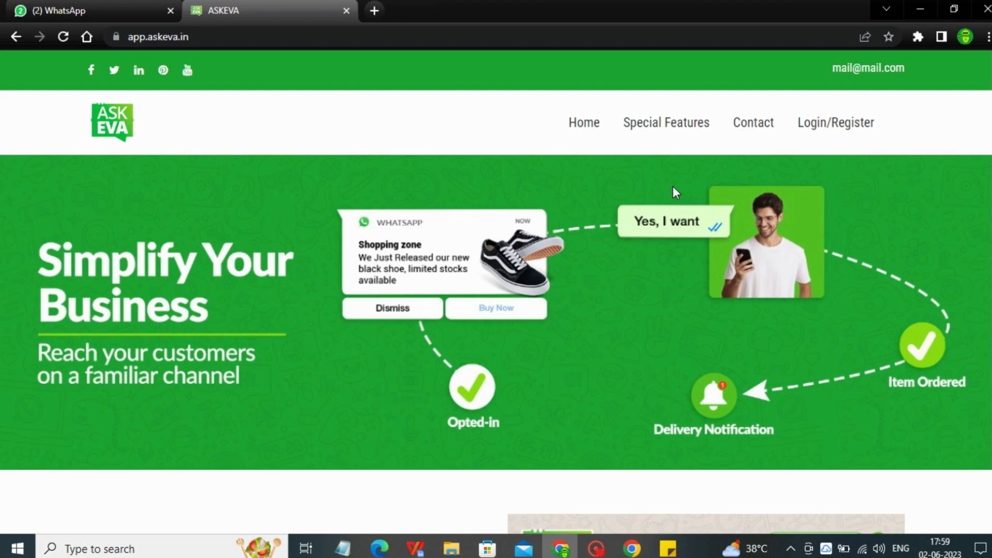
Open the ASKEVA login page and sign in with the prefilled account credentials, passing the robot check
{"action": "left_click", "coordinate": [865, 124]}
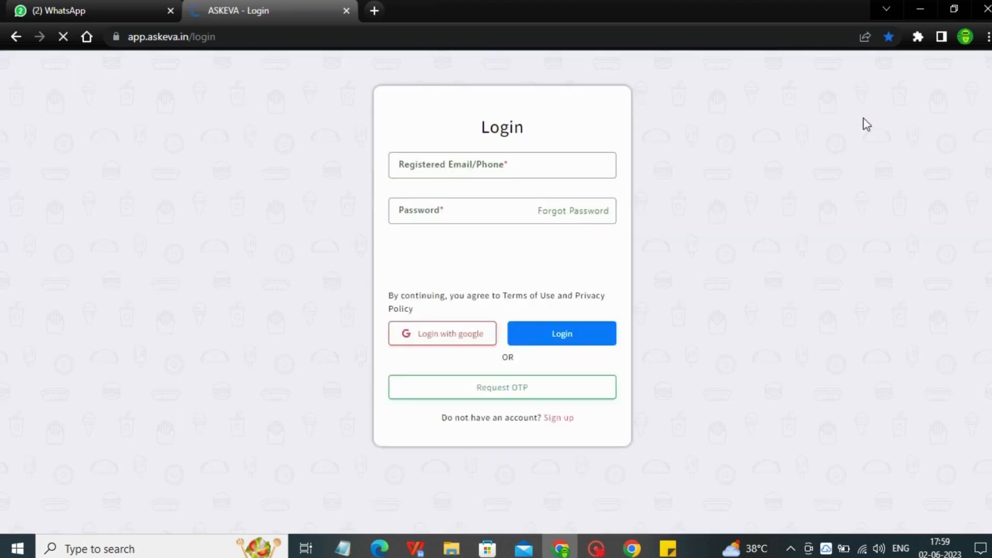
{"action": "left_click", "coordinate": [427, 336]}
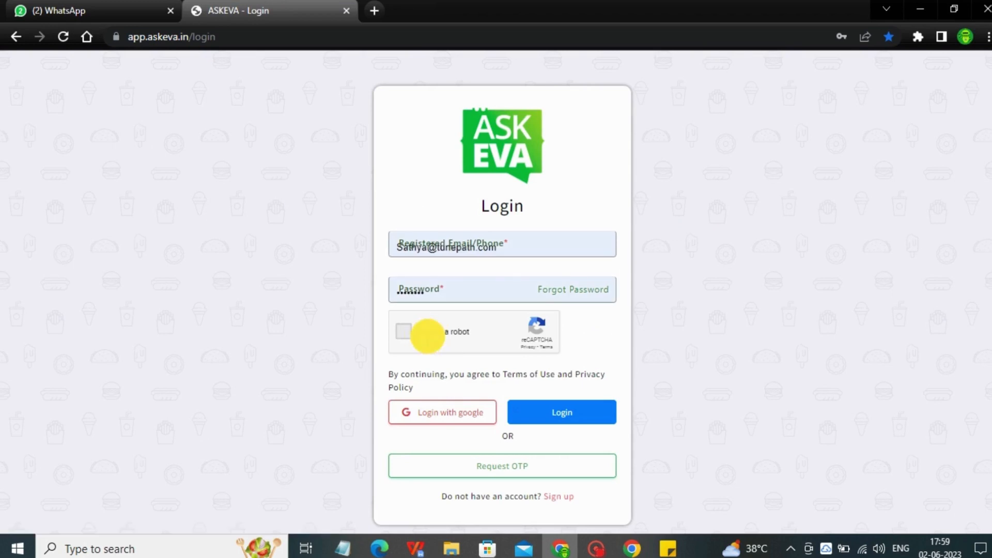
{"action": "left_click", "coordinate": [538, 412]}
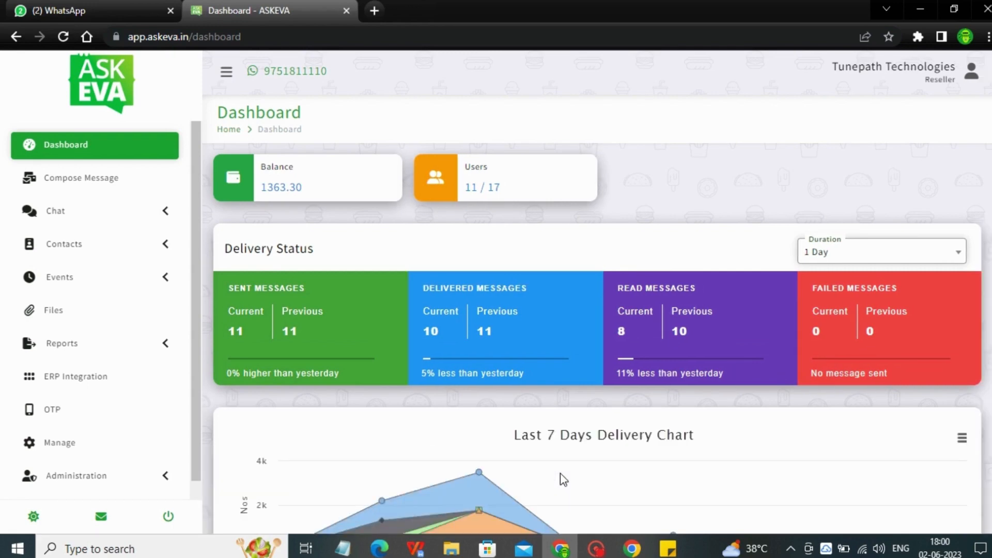
Examine the daily message figures in the Last 7 Days Delivery Chart on the dashboard
{"action": "left_click_drag", "start_coordinate": [991, 252], "coordinate": [989, 397]}
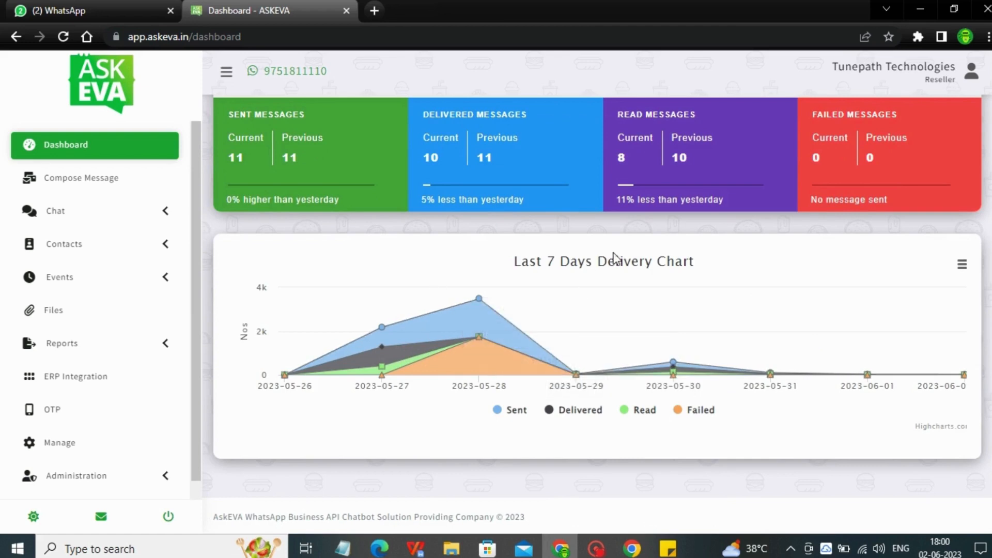
{"action": "mouse_move", "coordinate": [496, 369]}
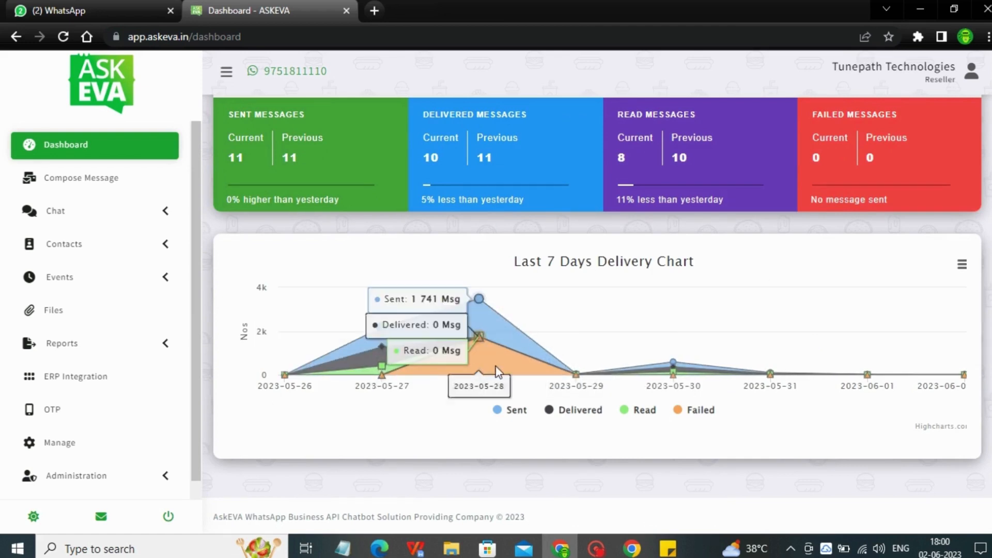
{"action": "mouse_move", "coordinate": [696, 372]}
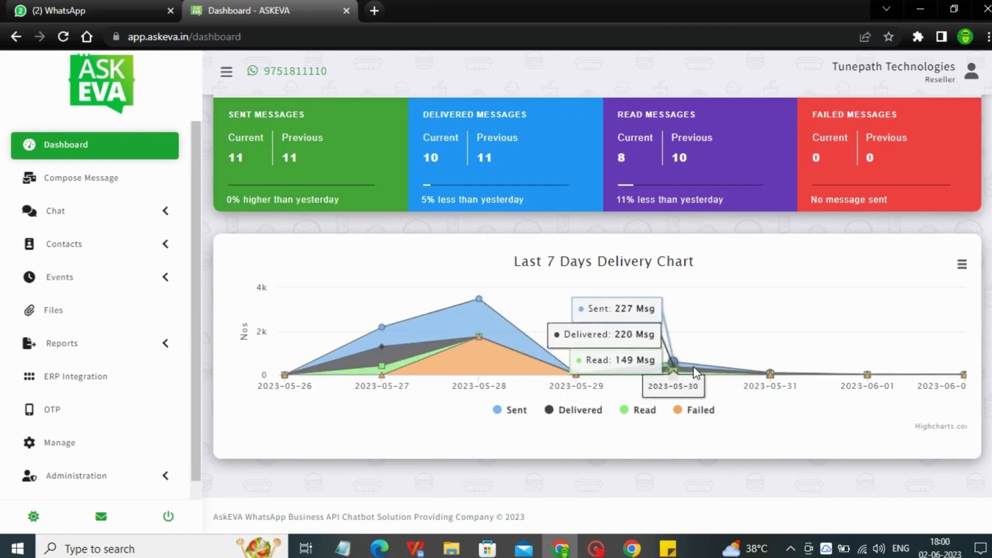
{"action": "mouse_move", "coordinate": [307, 365]}
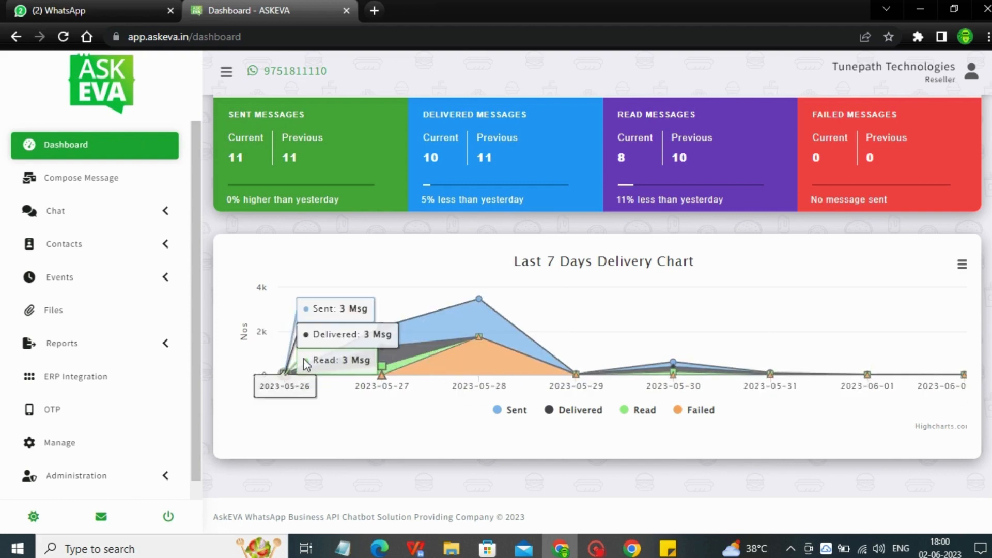
Go to the template messages under Manage and start creating a new template
{"action": "left_click_drag", "start_coordinate": [199, 332], "coordinate": [206, 375]}
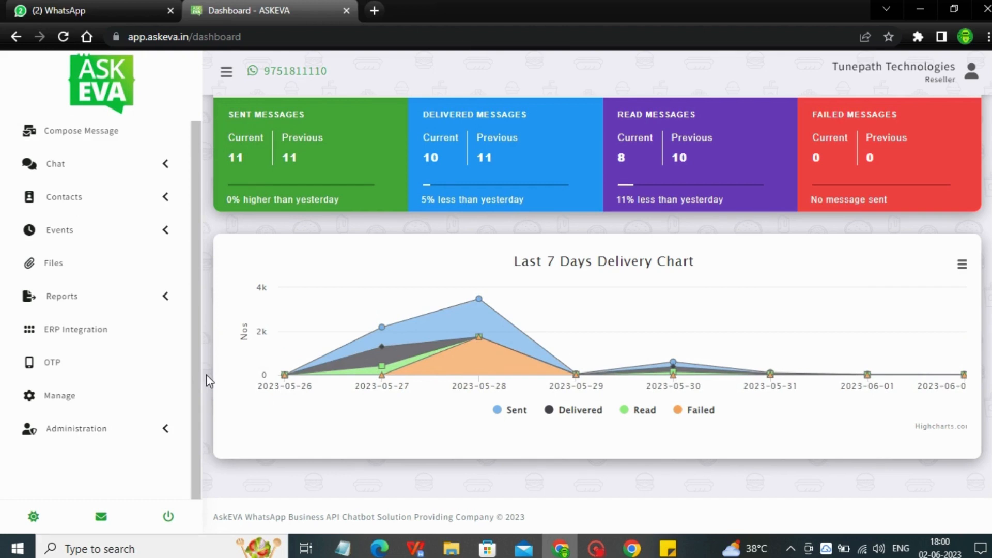
{"action": "left_click", "coordinate": [91, 393]}
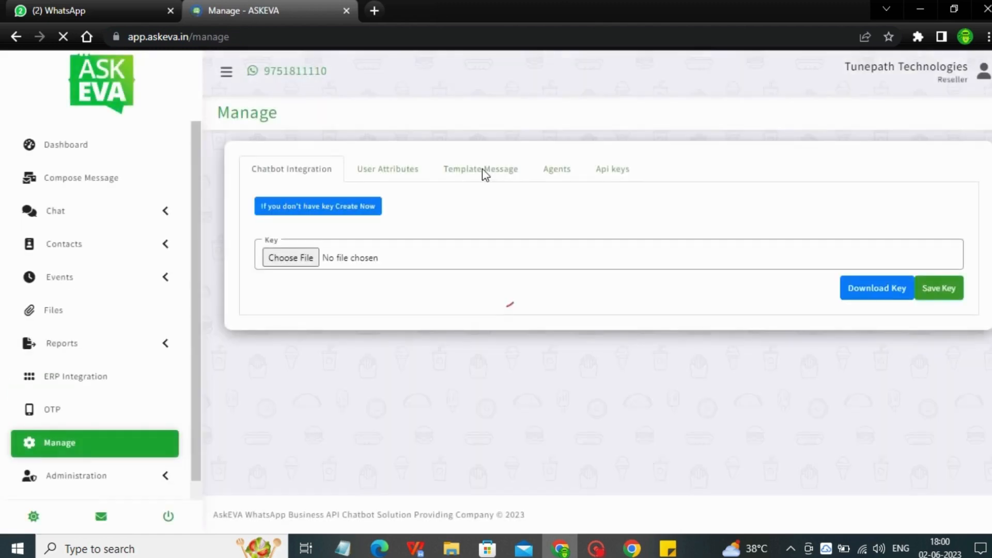
{"action": "left_click", "coordinate": [484, 171]}
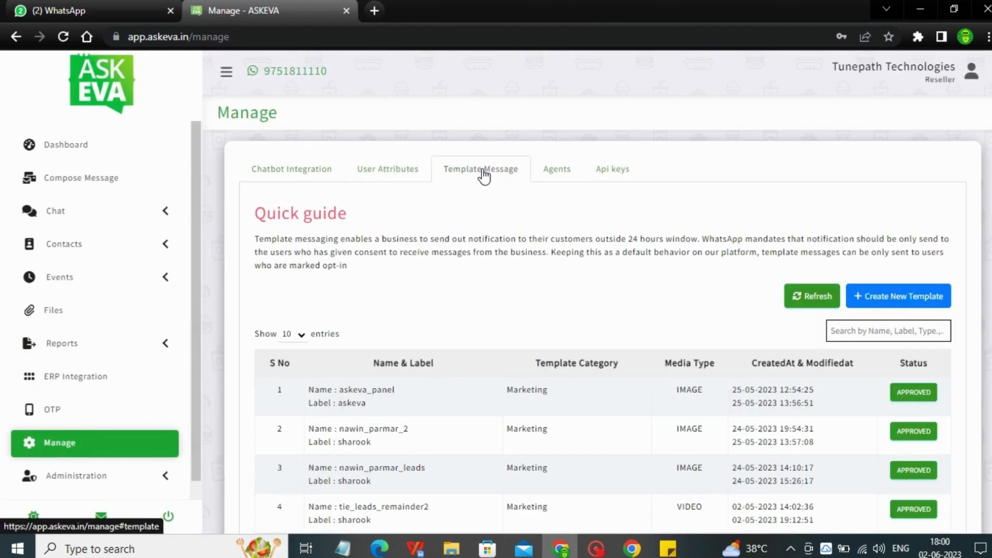
{"action": "left_click_drag", "start_coordinate": [991, 177], "coordinate": [988, 207]}
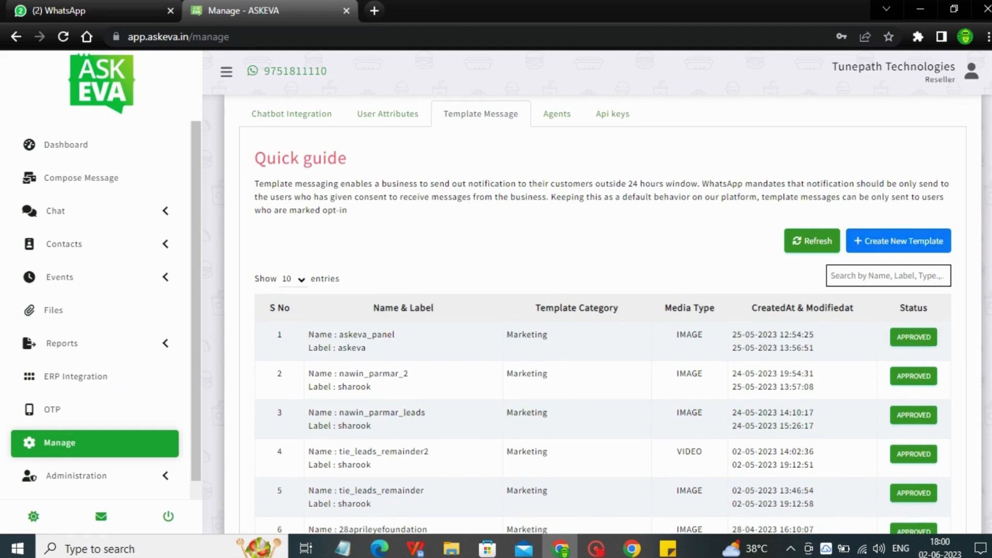
{"action": "left_click", "coordinate": [936, 241]}
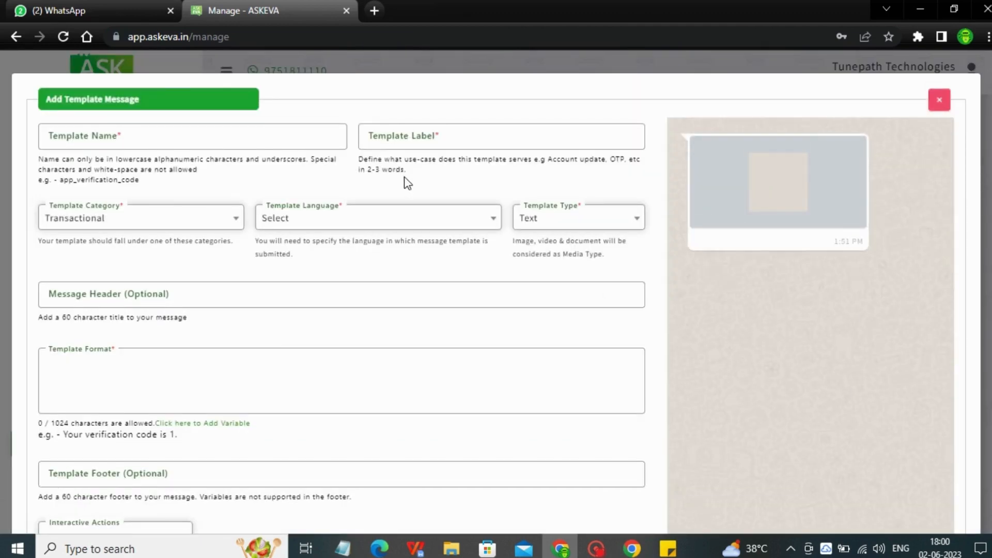
Name the new template panel_askeva and give it the label panelaskeva
{"action": "left_click", "coordinate": [290, 137]}
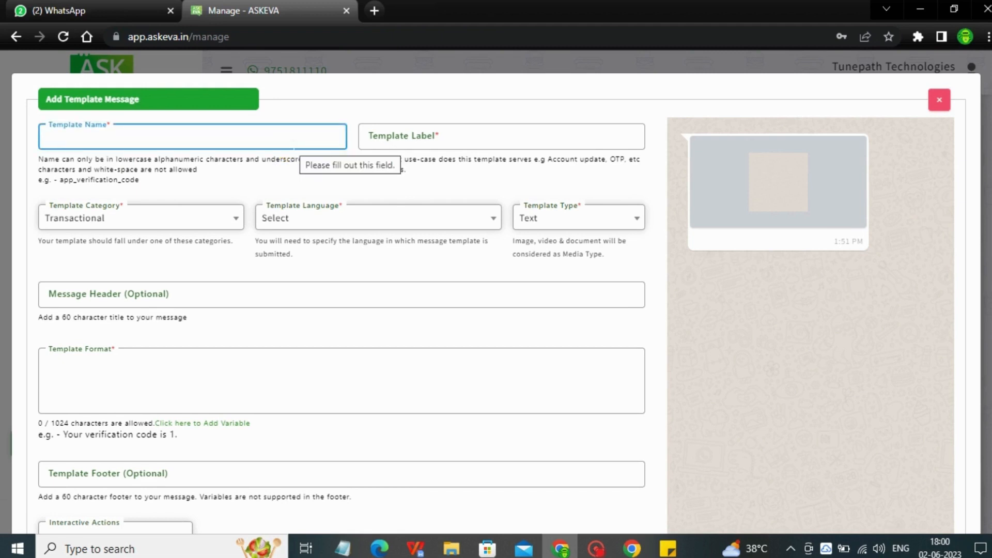
{"action": "type", "text": "panel"}
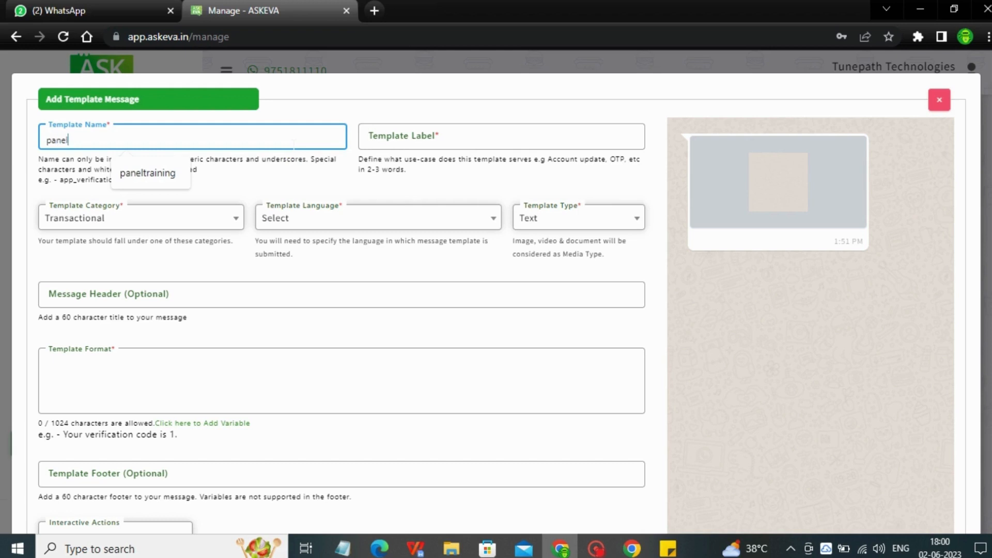
{"action": "type", "text": "_a"}
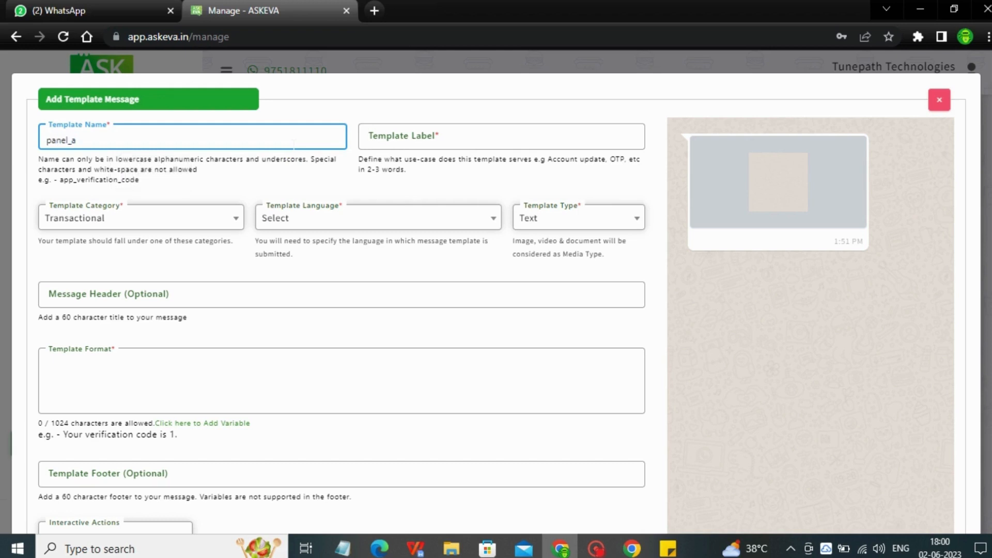
{"action": "type", "text": "skeva"}
{"action": "left_click", "coordinate": [426, 139]}
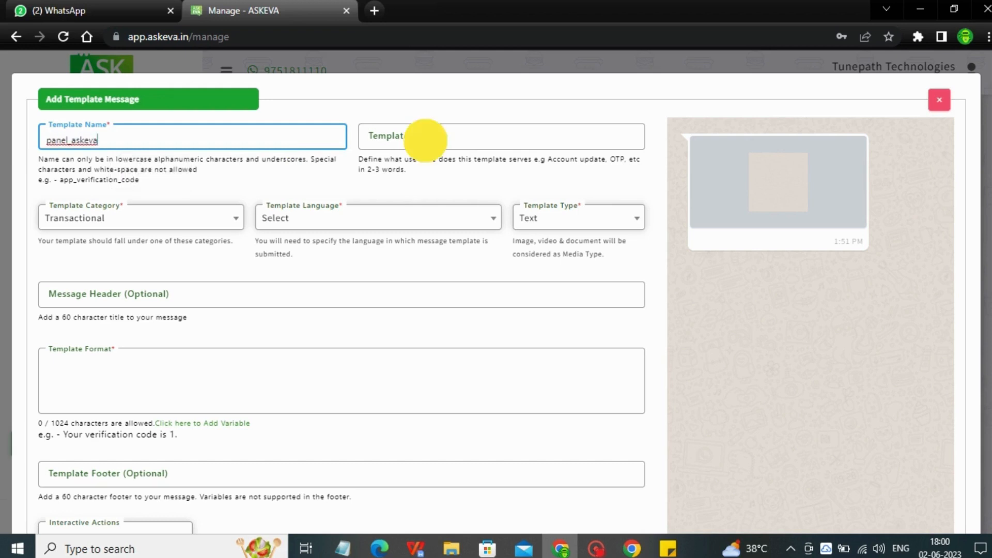
{"action": "type", "text": "panela"}
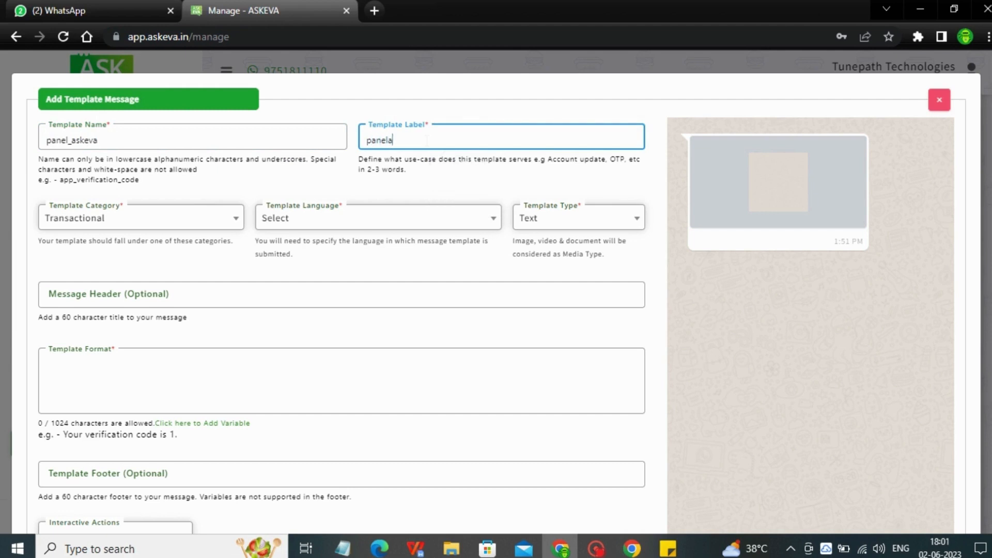
{"action": "type", "text": "skeva"}
{"action": "left_click", "coordinate": [128, 216]}
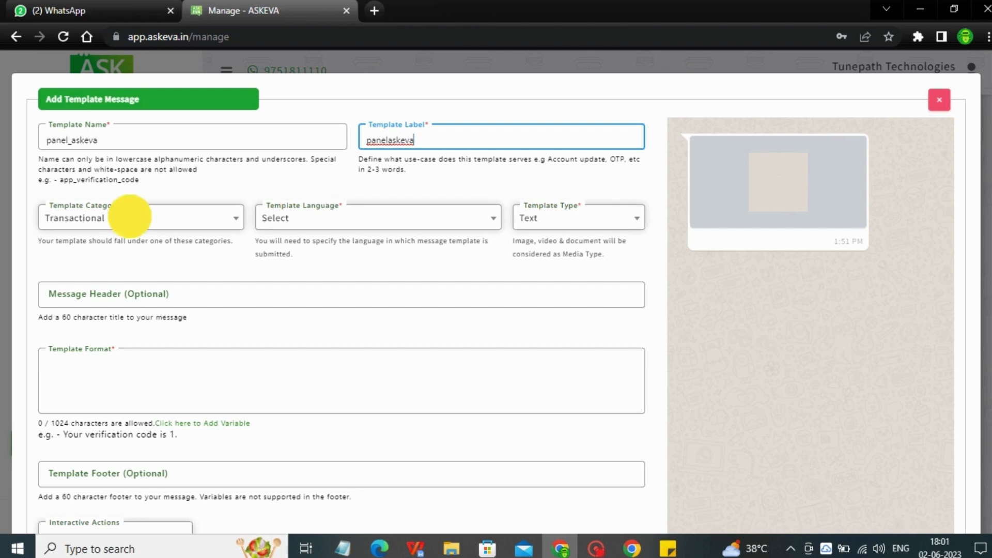
{"action": "left_click", "coordinate": [304, 223]}
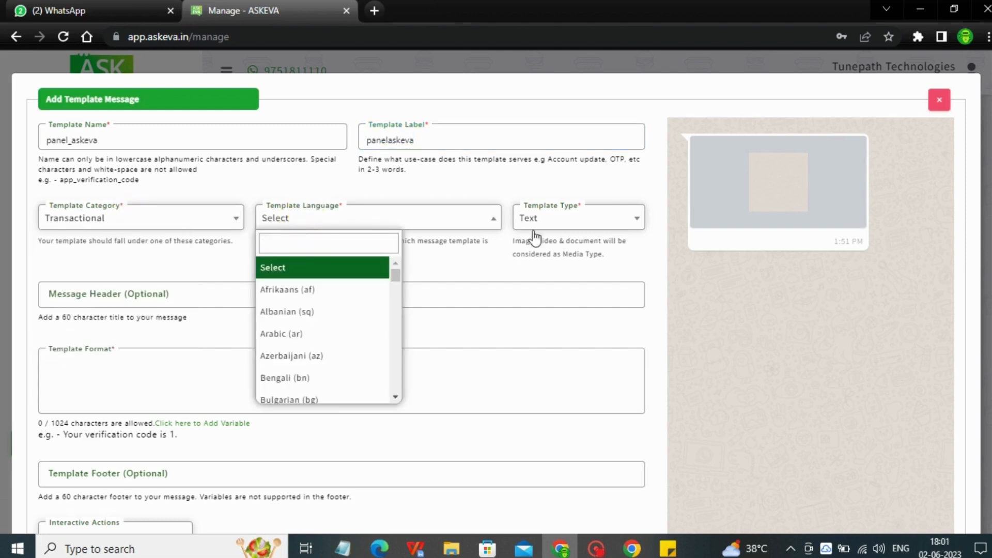
{"action": "left_click", "coordinate": [547, 223]}
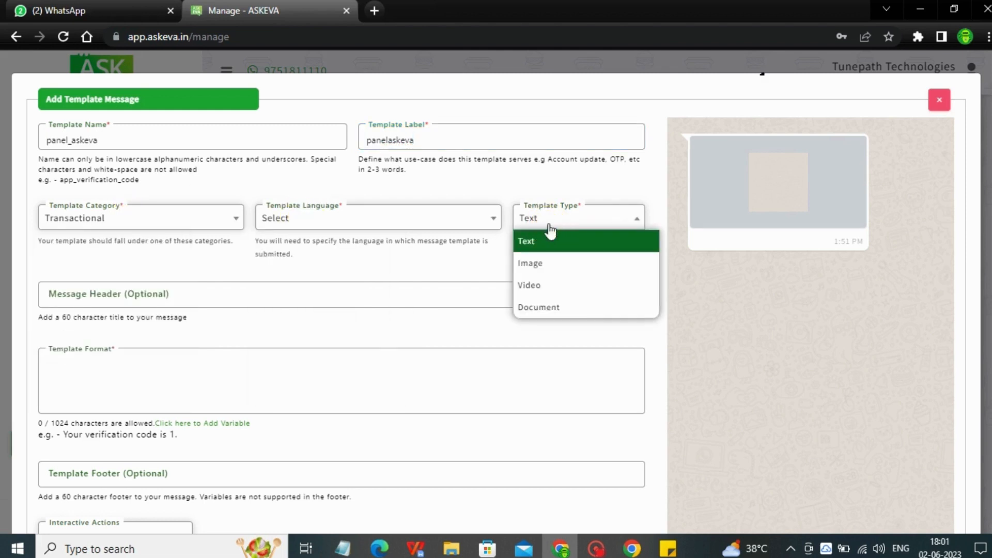
Set the template category to Marketing
{"action": "left_click", "coordinate": [182, 218]}
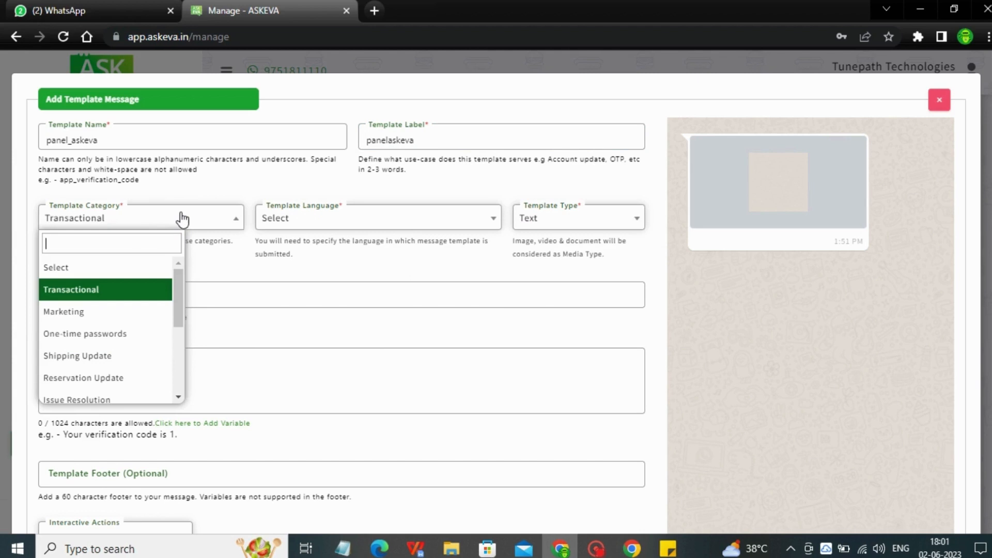
{"action": "left_click", "coordinate": [98, 312]}
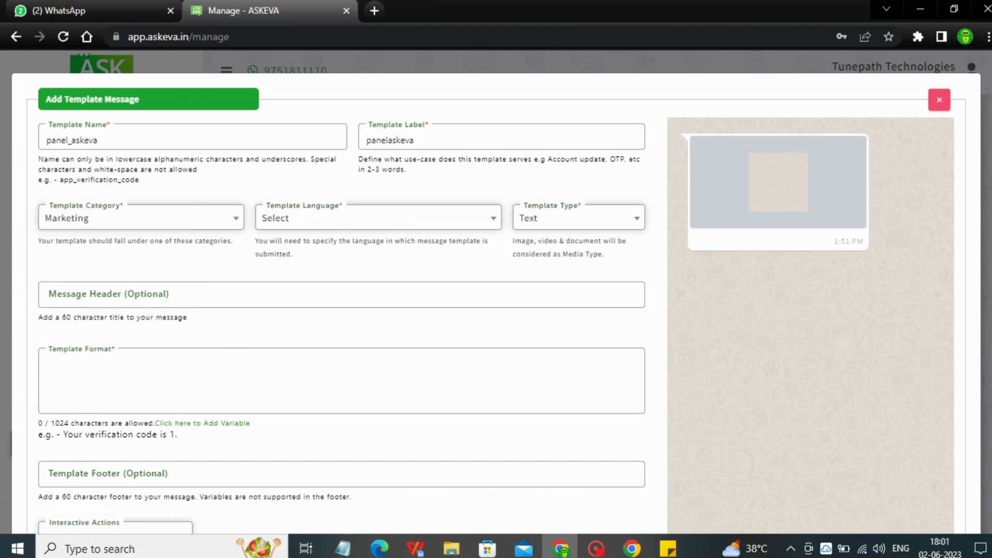
{"action": "left_click", "coordinate": [154, 220]}
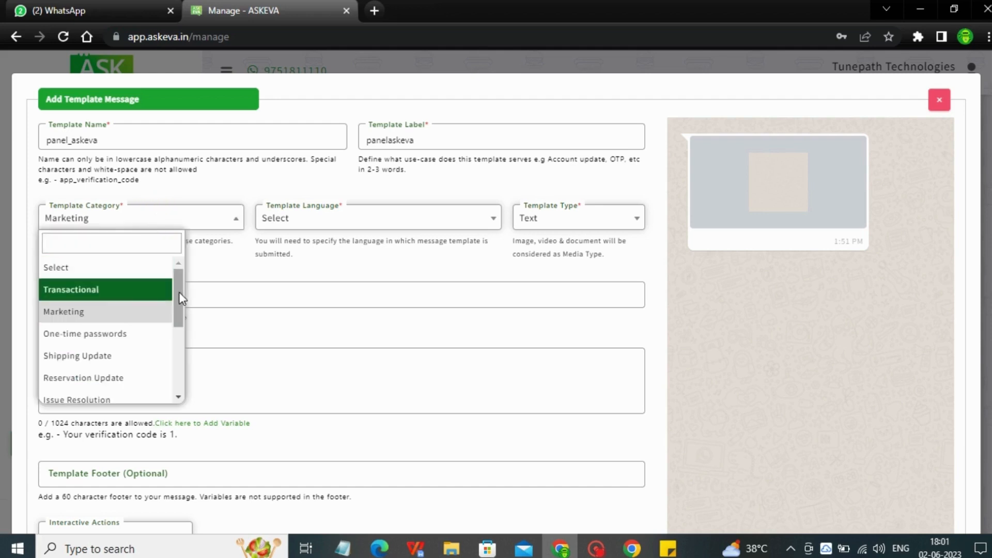
{"action": "left_click_drag", "start_coordinate": [179, 288], "coordinate": [180, 258]}
{"action": "left_click", "coordinate": [70, 312]}
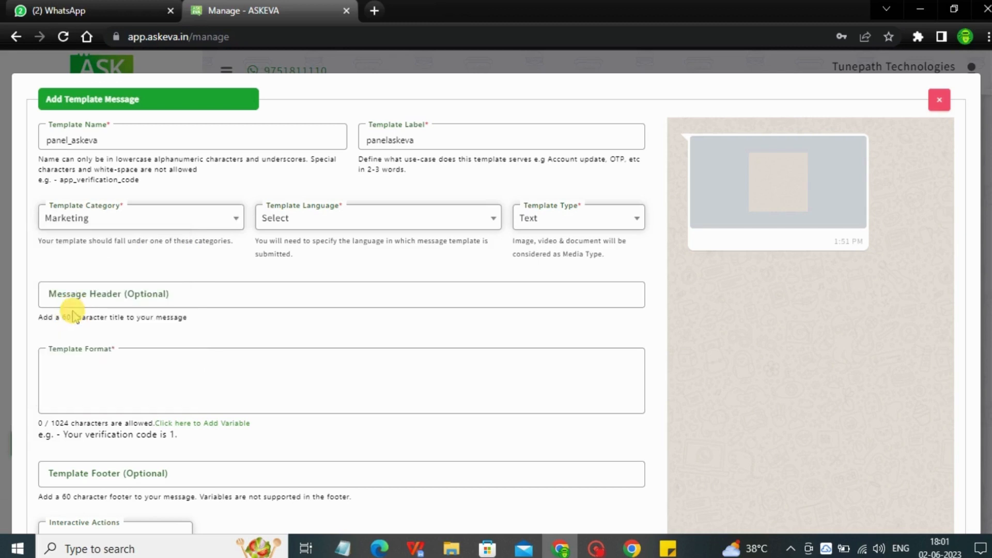
Find English among the template languages and choose English (en)
{"action": "left_click", "coordinate": [298, 213]}
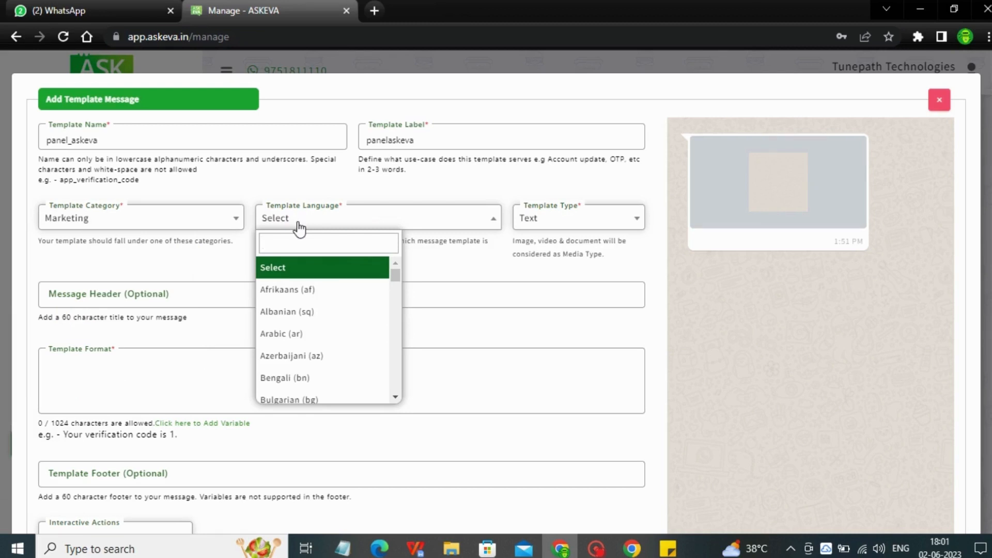
{"action": "type", "text": "eng"}
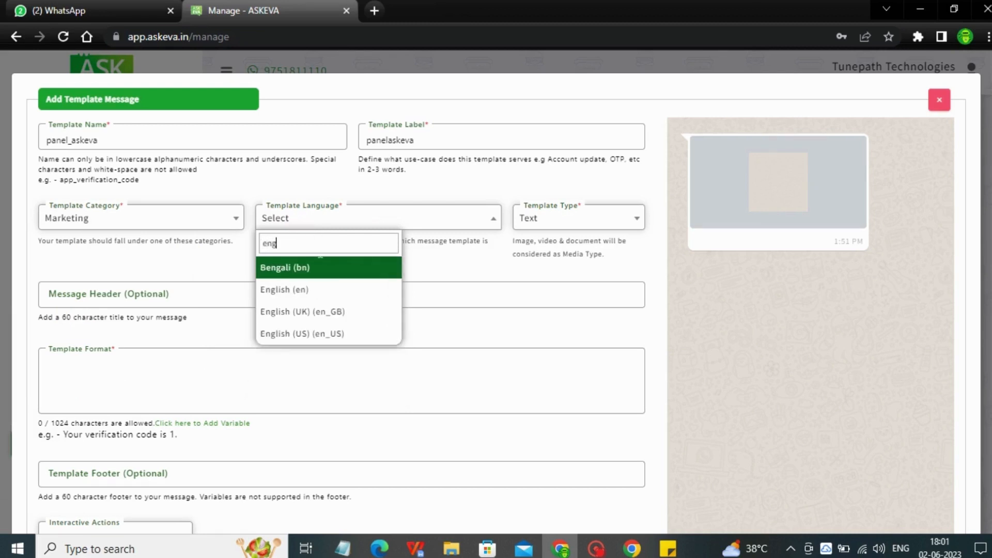
{"action": "left_click", "coordinate": [310, 290]}
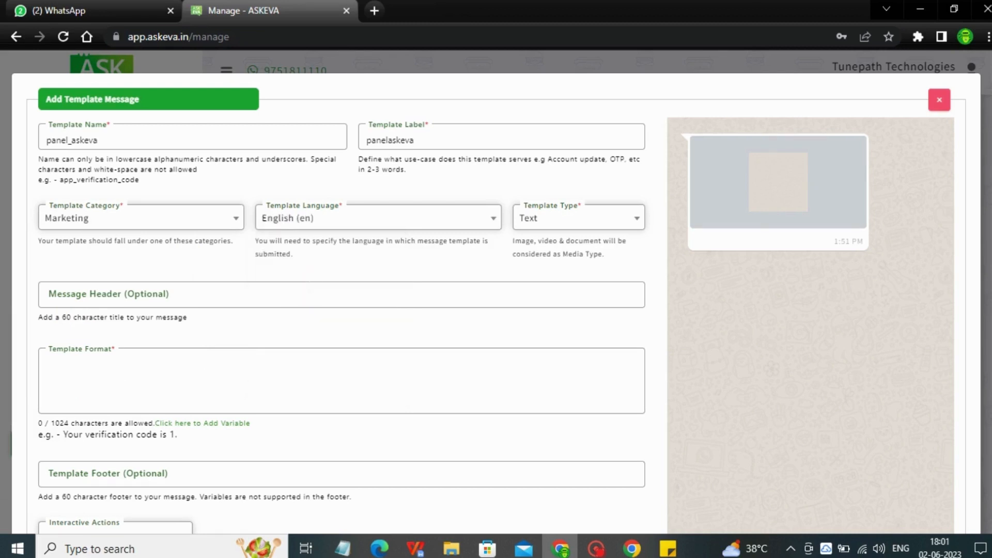
Set the template type to Image so the message carries a picture
{"action": "left_click", "coordinate": [557, 219]}
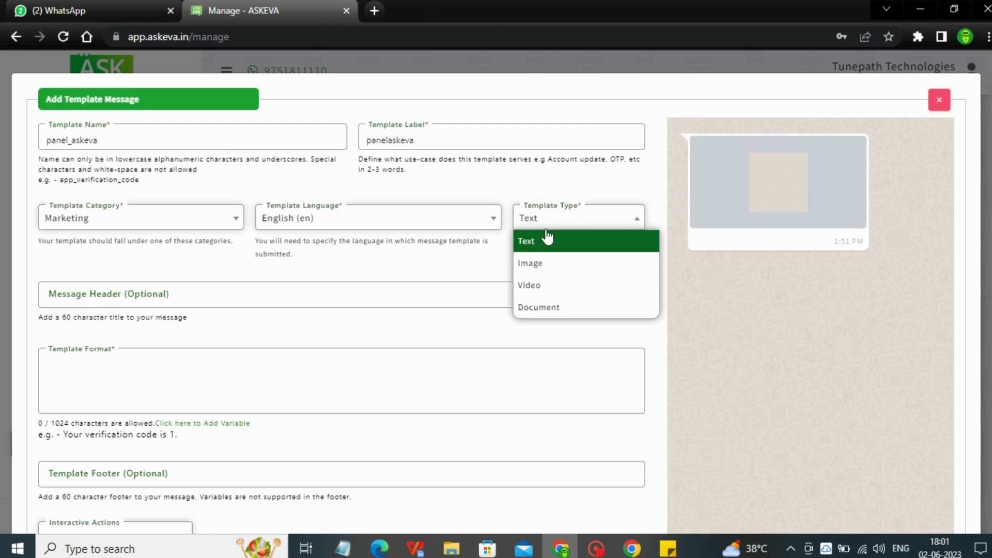
{"action": "left_click", "coordinate": [543, 238]}
{"action": "left_click", "coordinate": [237, 375]}
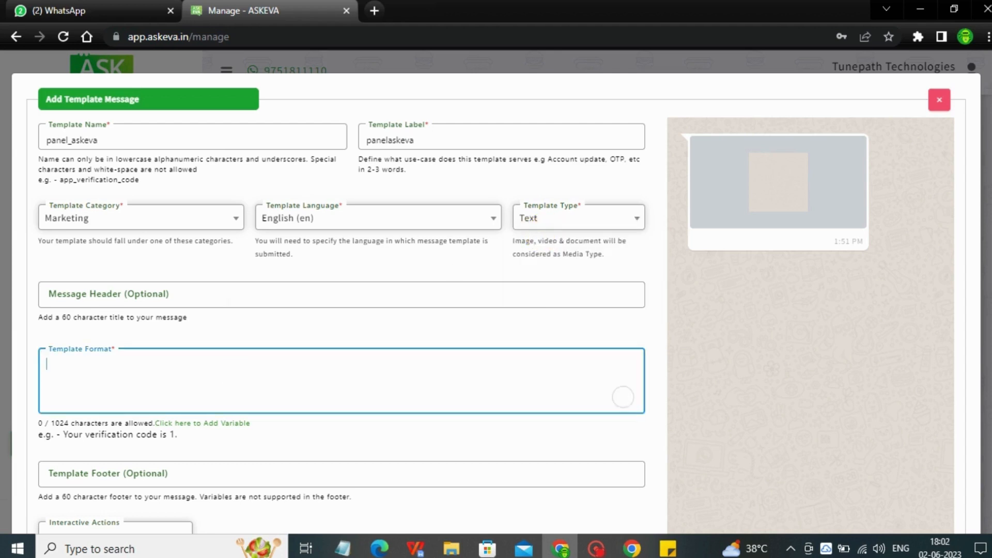
{"action": "left_click", "coordinate": [578, 225]}
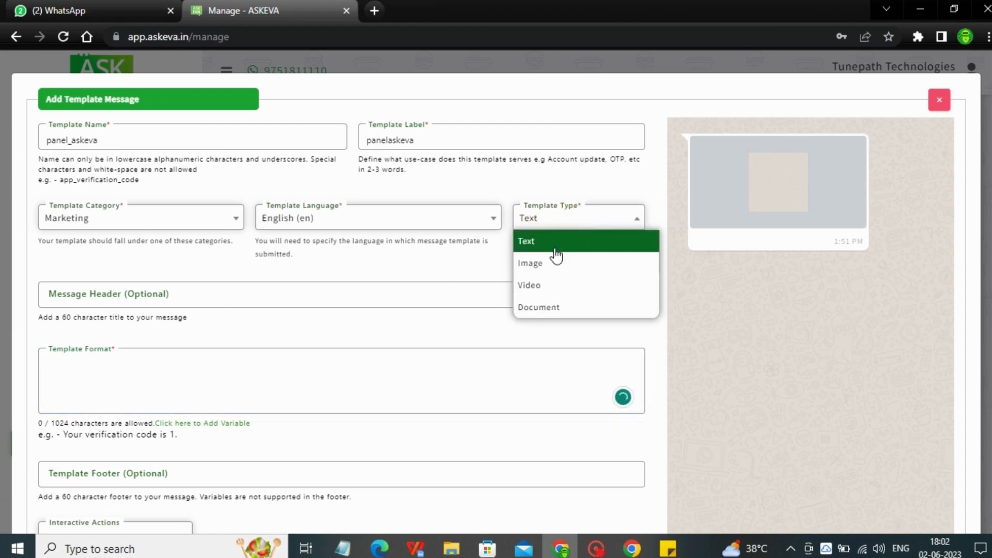
{"action": "left_click", "coordinate": [546, 262]}
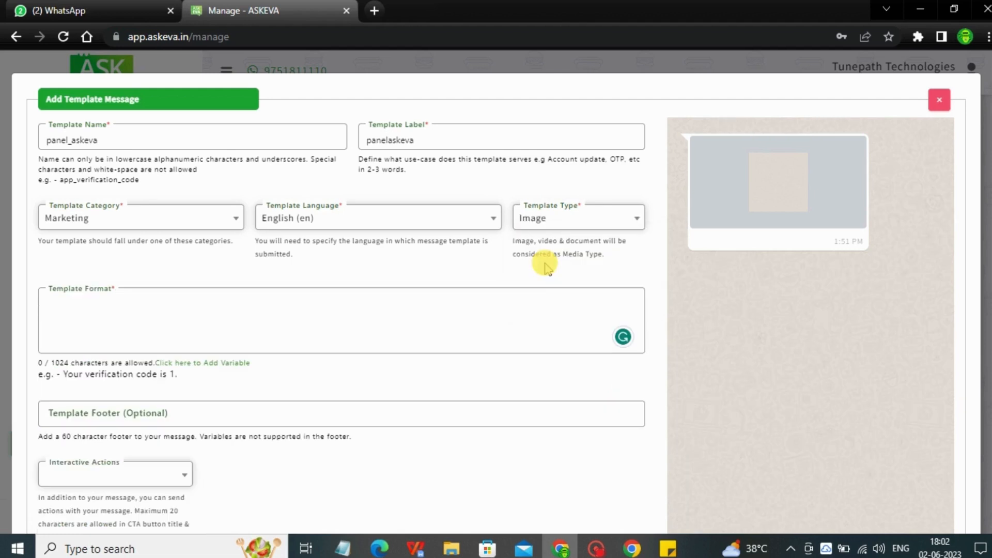
Write the template body as "Hi" followed by variable {{1}}, with "welcome to our panel demo session" on the second line
{"action": "left_click", "coordinate": [349, 301]}
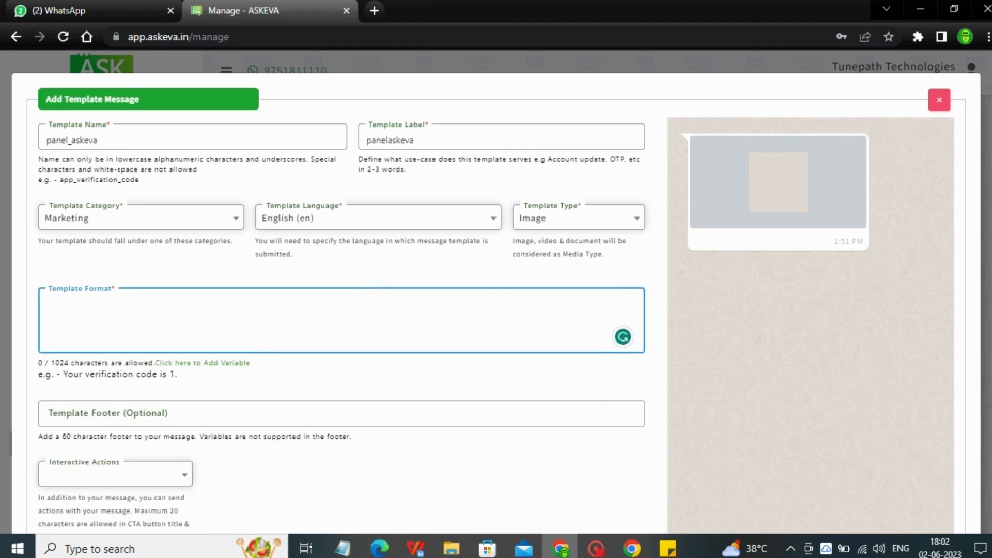
{"action": "type", "text": "Hi"}
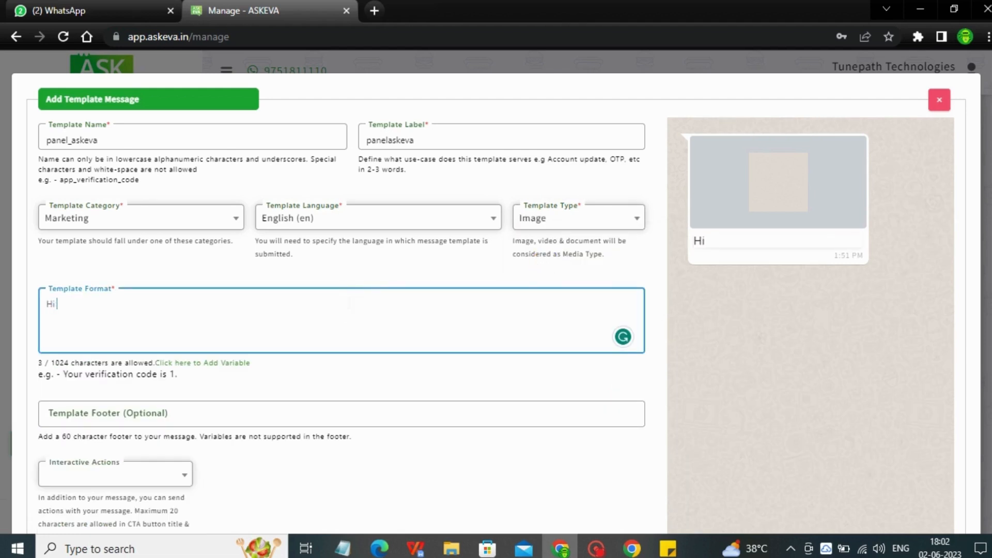
{"action": "key", "text": "Return"}
{"action": "type", "text": "welcome to "}
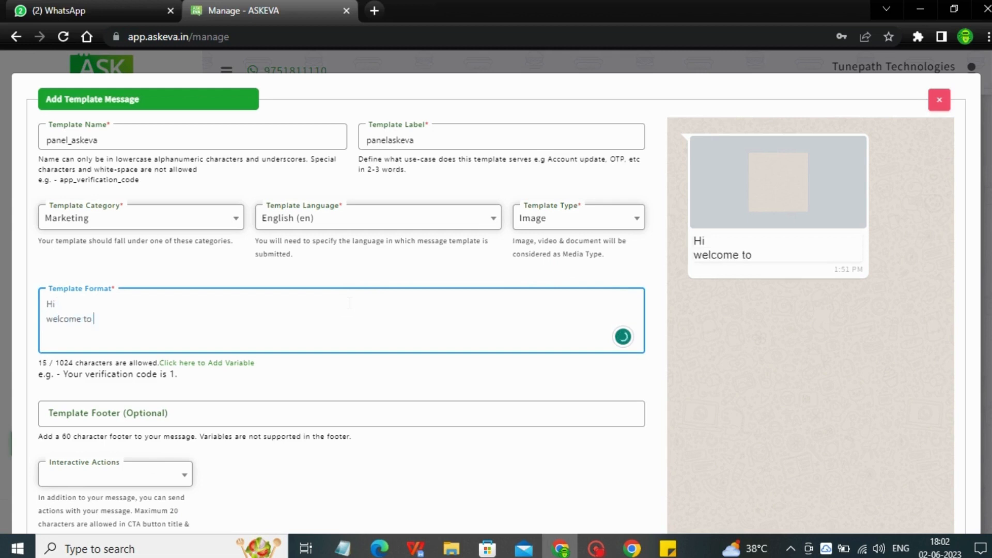
{"action": "type", "text": "our panel "}
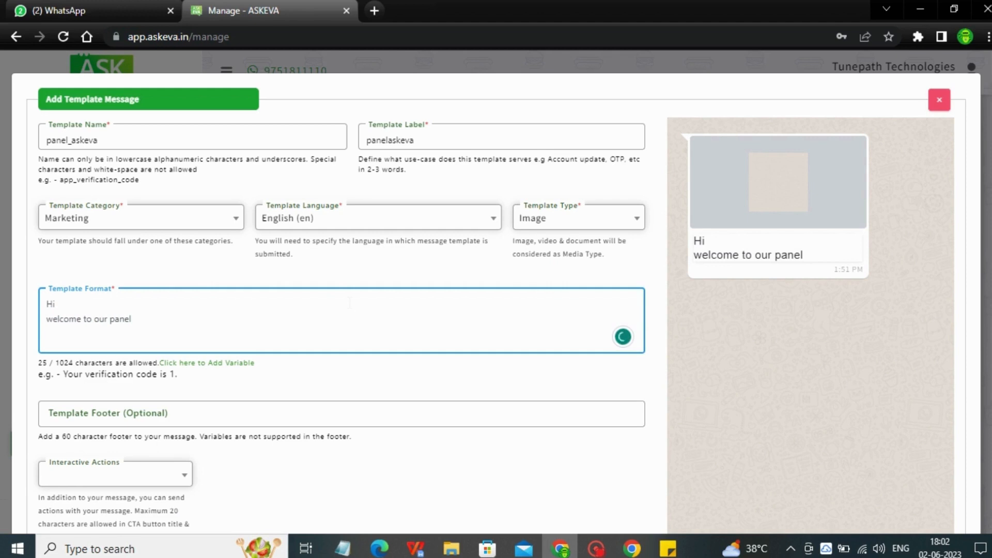
{"action": "type", "text": "demo se"}
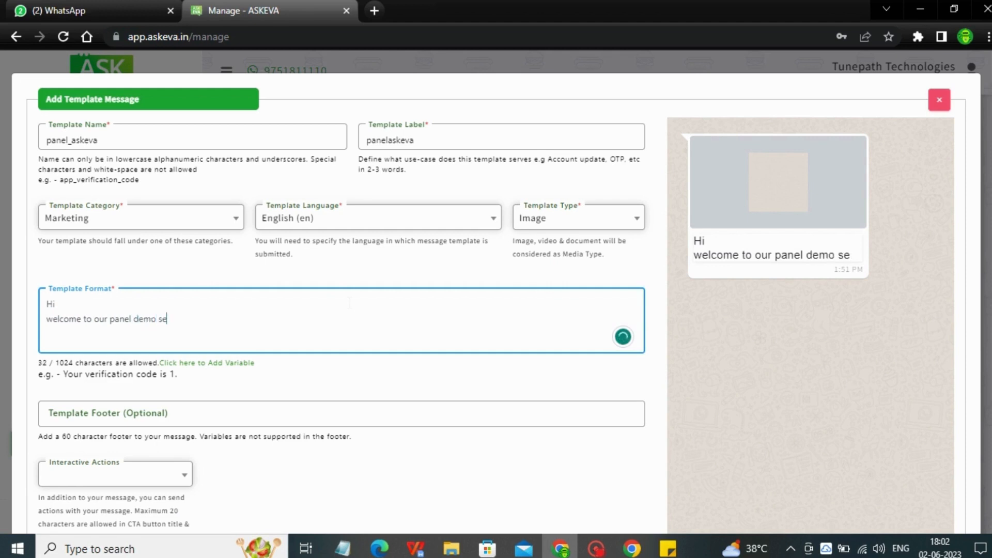
{"action": "type", "text": "ssion"}
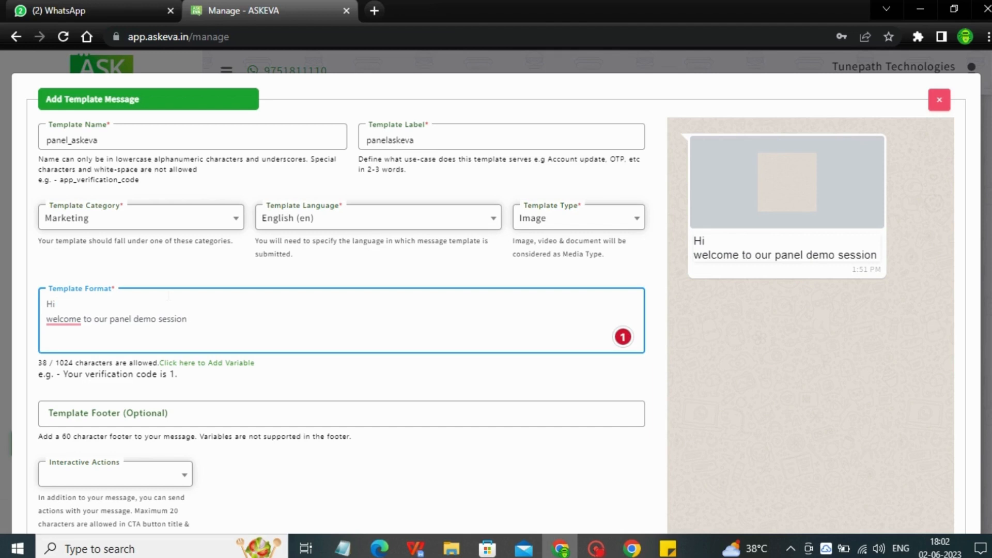
{"action": "left_click", "coordinate": [207, 363]}
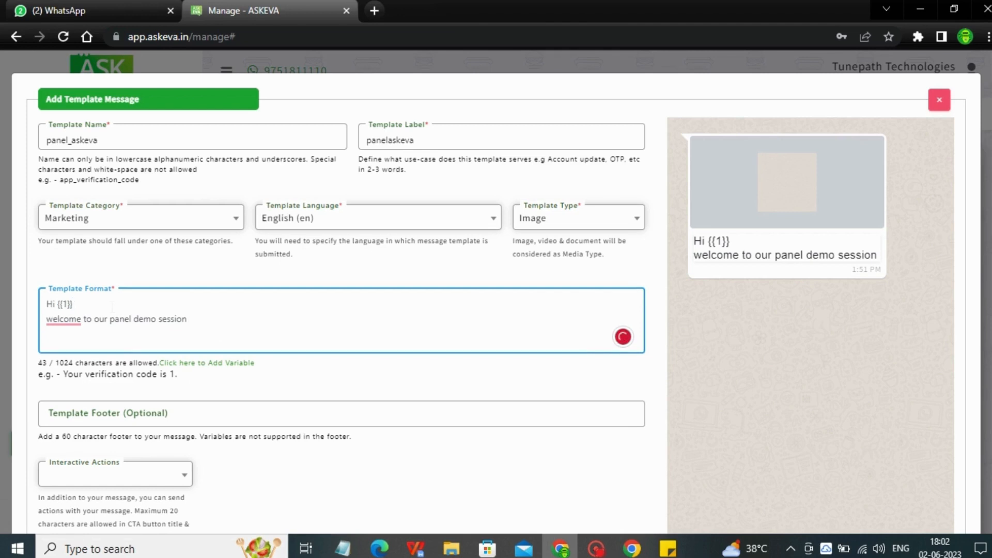
Set the template's interactive actions to Call to Actions
{"action": "left_click_drag", "start_coordinate": [990, 214], "coordinate": [991, 292]}
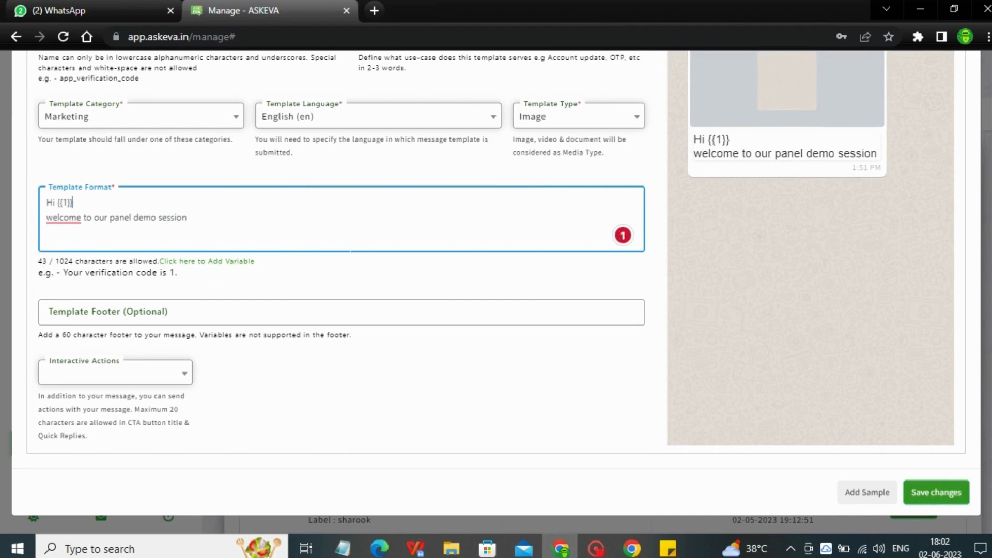
{"action": "left_click", "coordinate": [113, 373]}
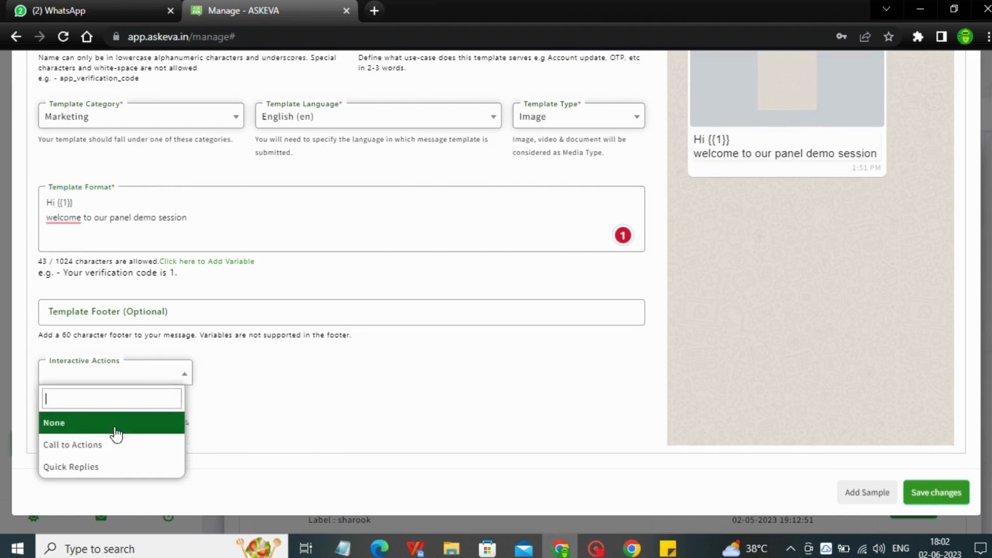
{"action": "left_click", "coordinate": [113, 425]}
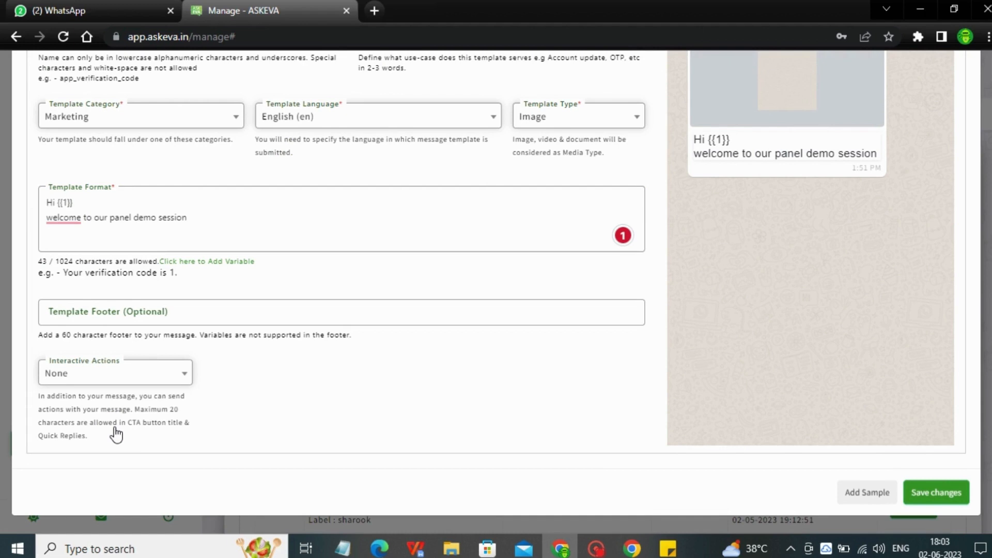
{"action": "left_click", "coordinate": [127, 382]}
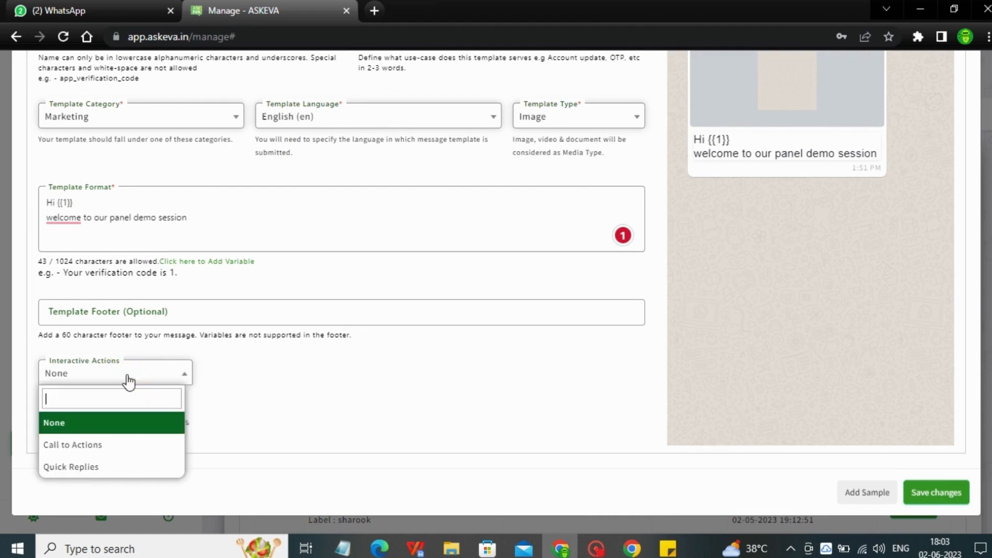
{"action": "left_click", "coordinate": [97, 444]}
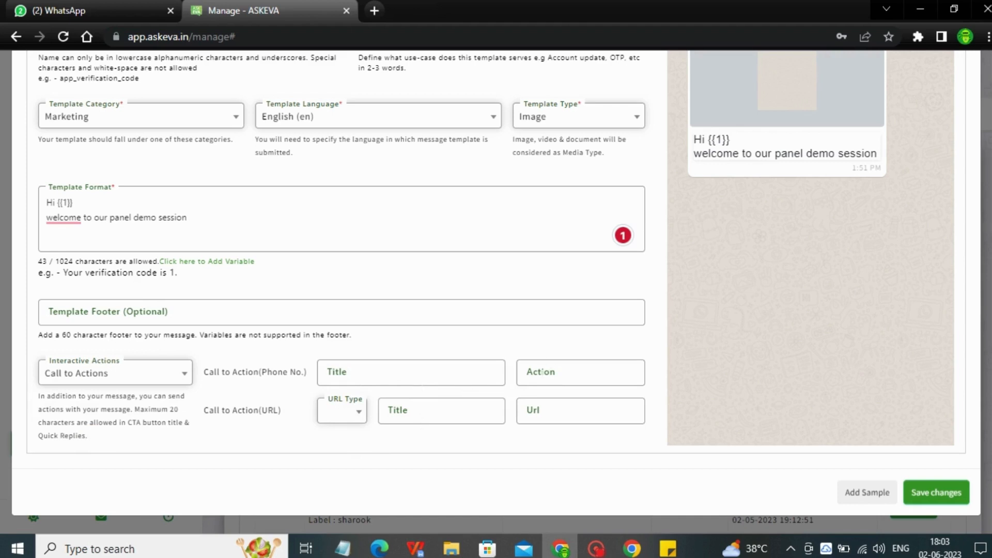
Enter the business phone number with country code as the action of the phone call-to-action
{"action": "left_click", "coordinate": [541, 372]}
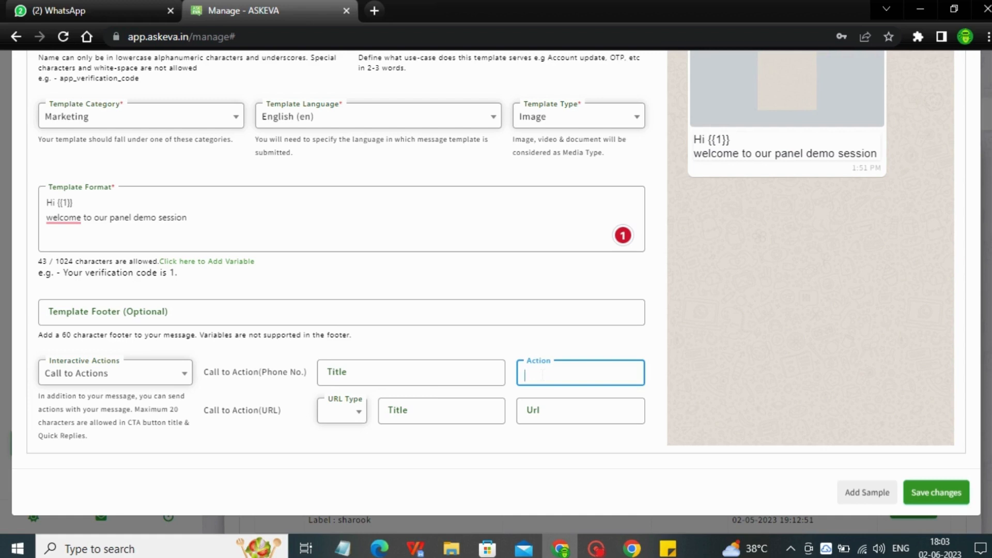
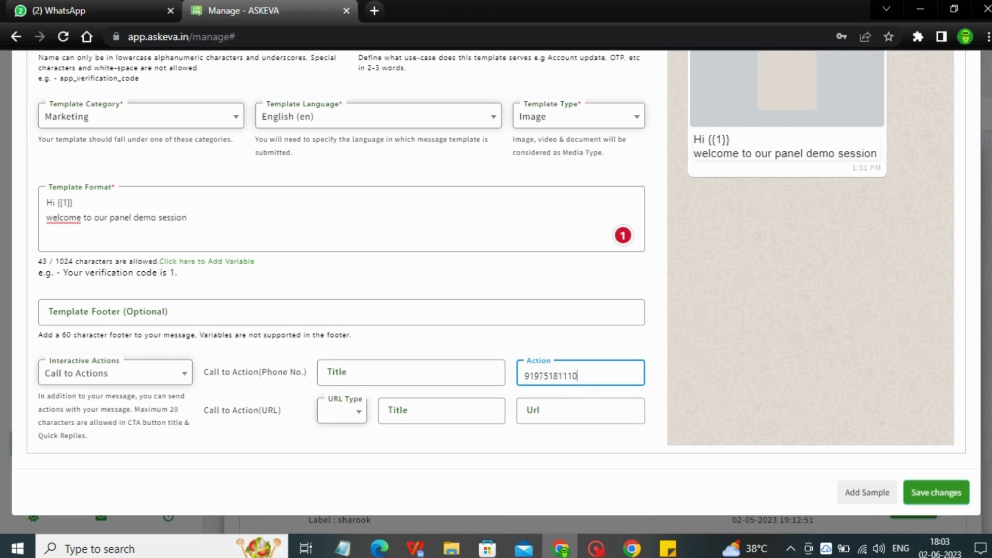
Set the URL call-to-action's type to Dynamic and its title to Explore Now
{"action": "left_click", "coordinate": [350, 409]}
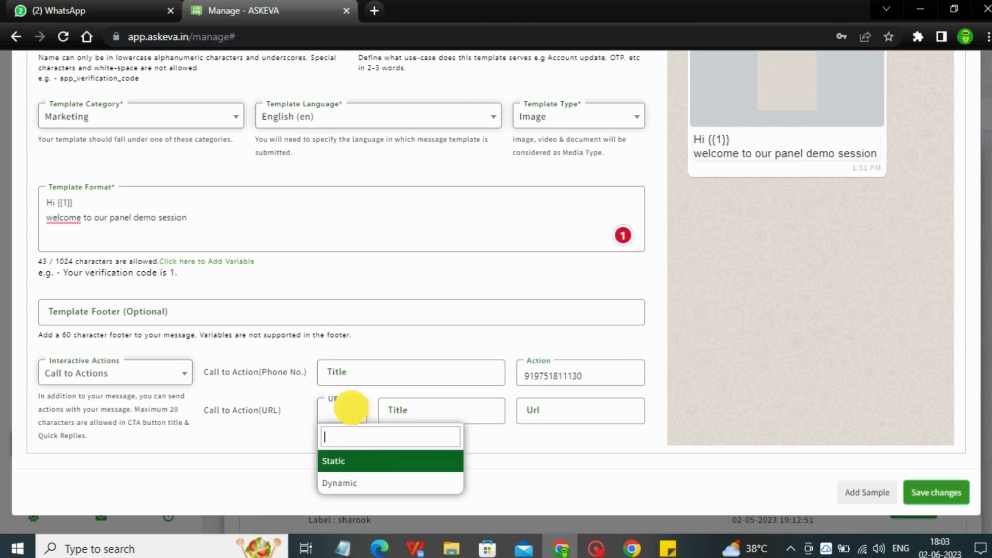
{"action": "left_click", "coordinate": [345, 484]}
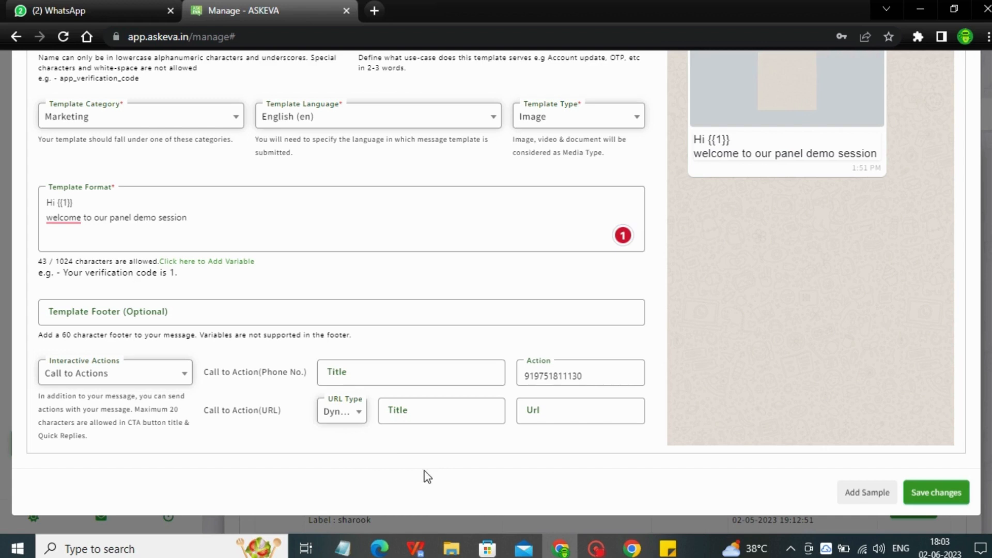
{"action": "left_click", "coordinate": [421, 414]}
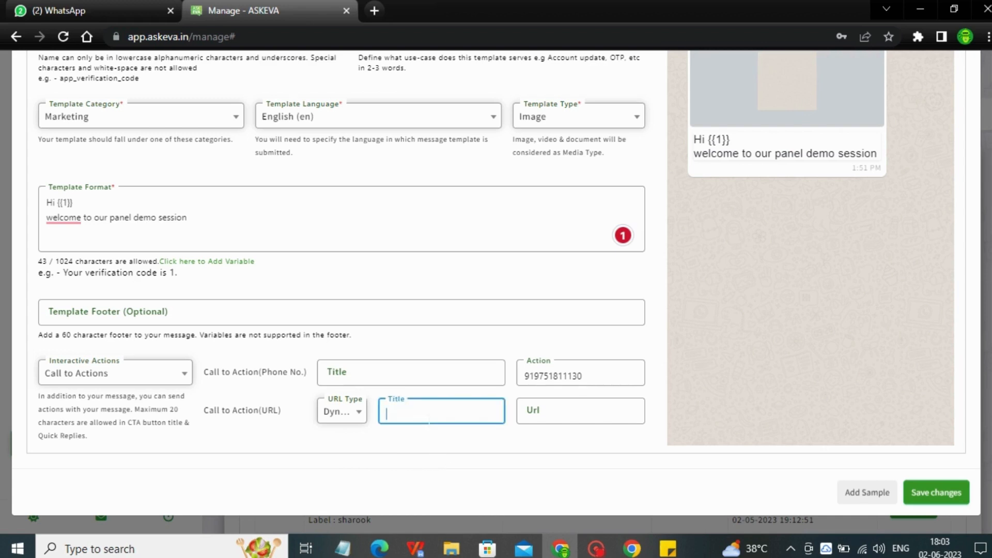
{"action": "type", "text": "Expl"}
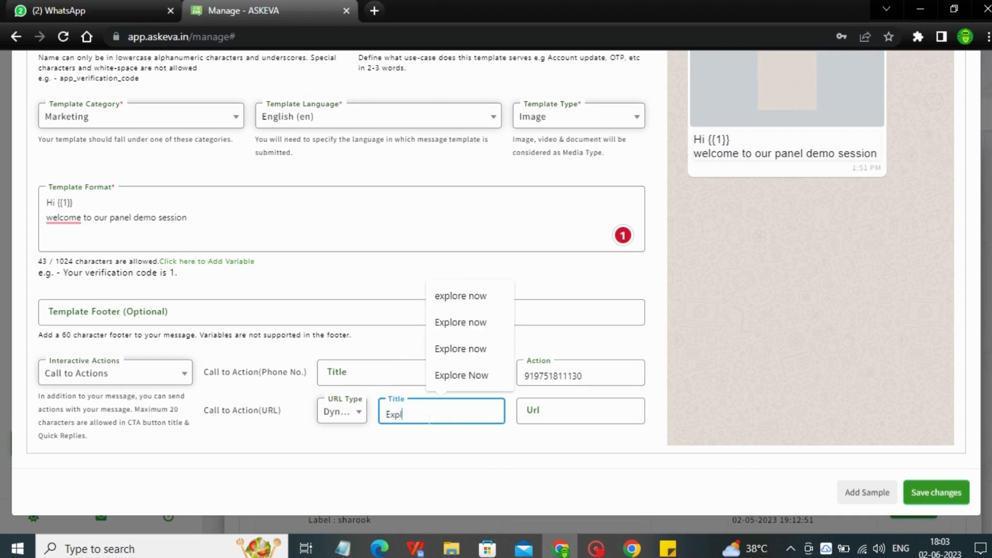
{"action": "type", "text": "ore Now"}
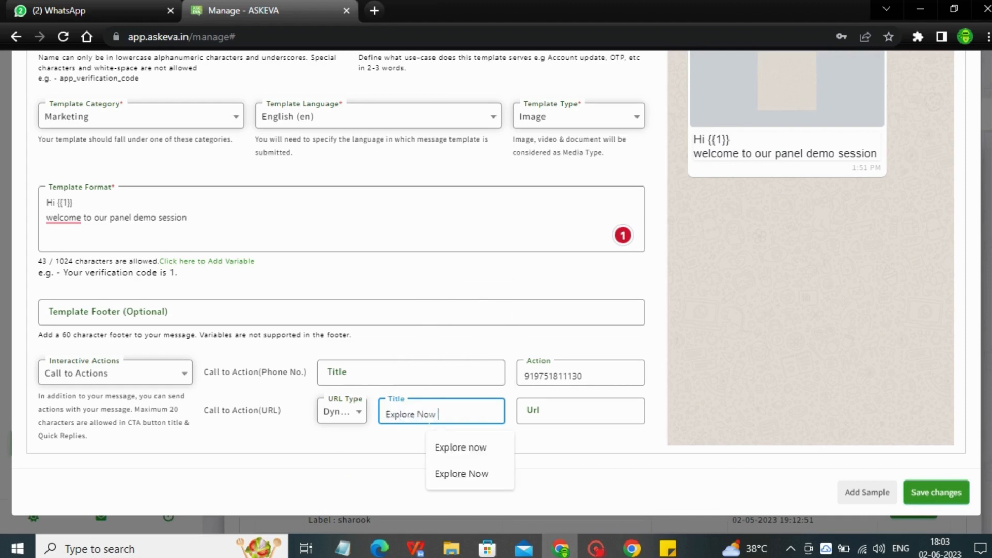
{"action": "left_click", "coordinate": [566, 419]}
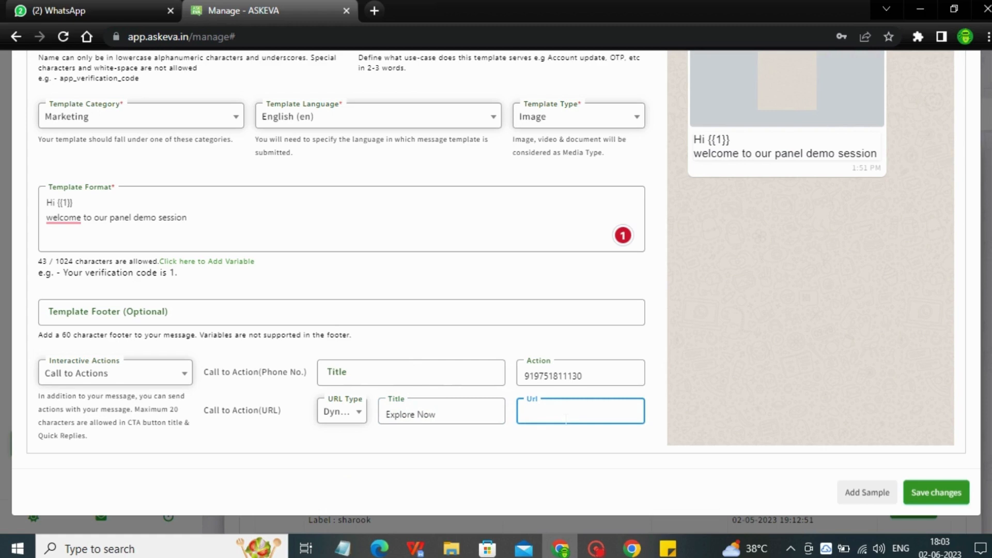
{"action": "left_click", "coordinate": [668, 548]}
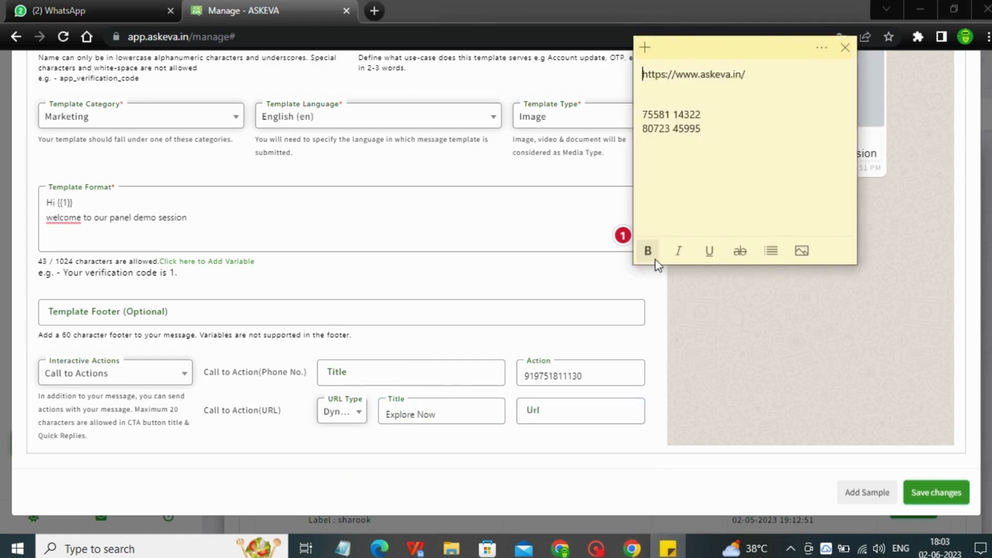
{"action": "triple_click", "coordinate": [687, 73]}
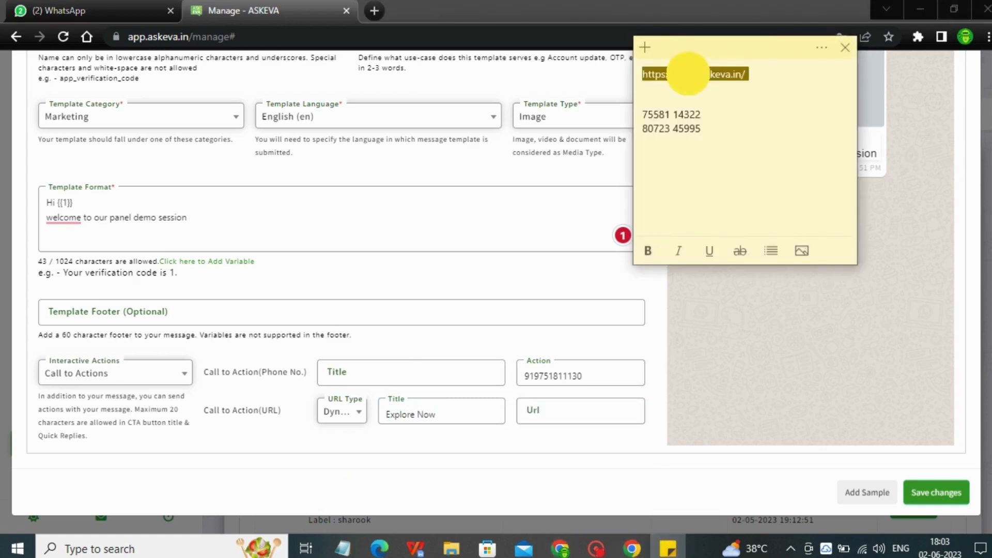
{"action": "double_click", "coordinate": [688, 73]}
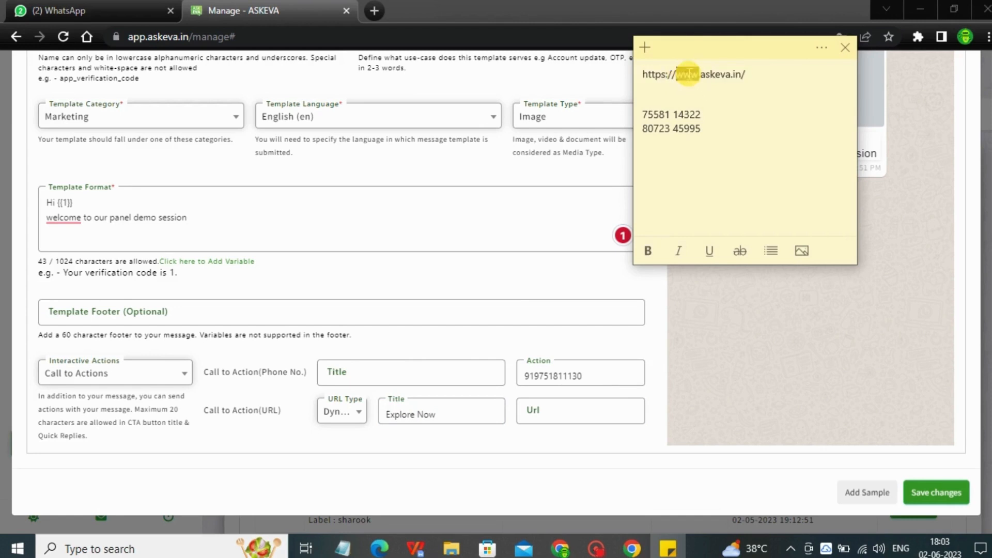
{"action": "triple_click", "coordinate": [690, 73]}
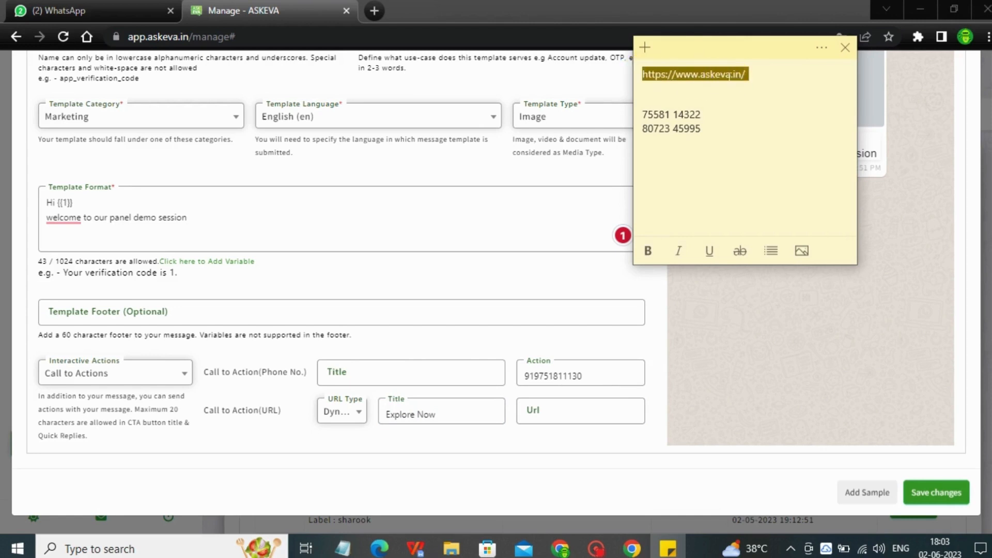
{"action": "key", "text": "ctrl+c"}
{"action": "left_click", "coordinate": [554, 411]}
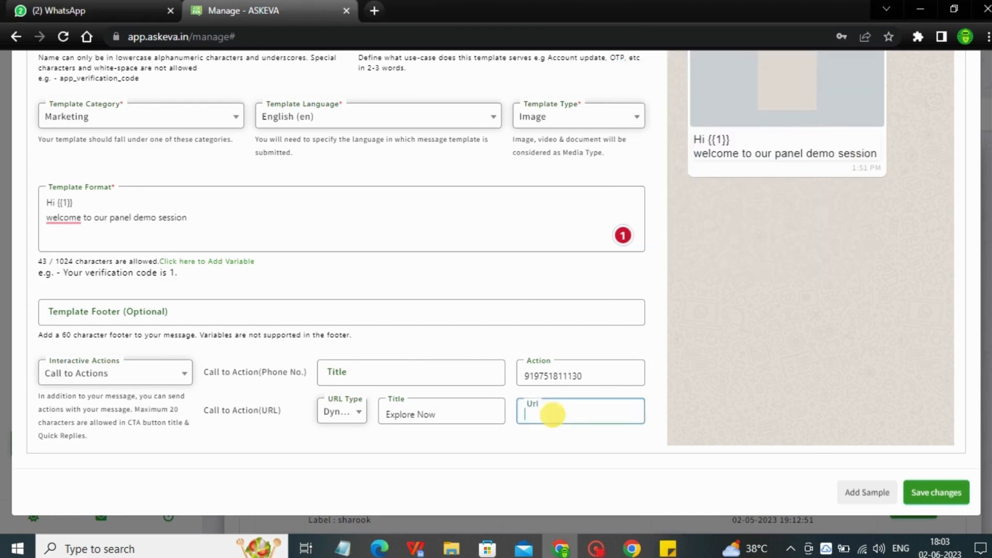
{"action": "key", "text": "ctrl+v"}
Set the title of the phone number call-to-action to Call Us
{"action": "left_click", "coordinate": [382, 368]}
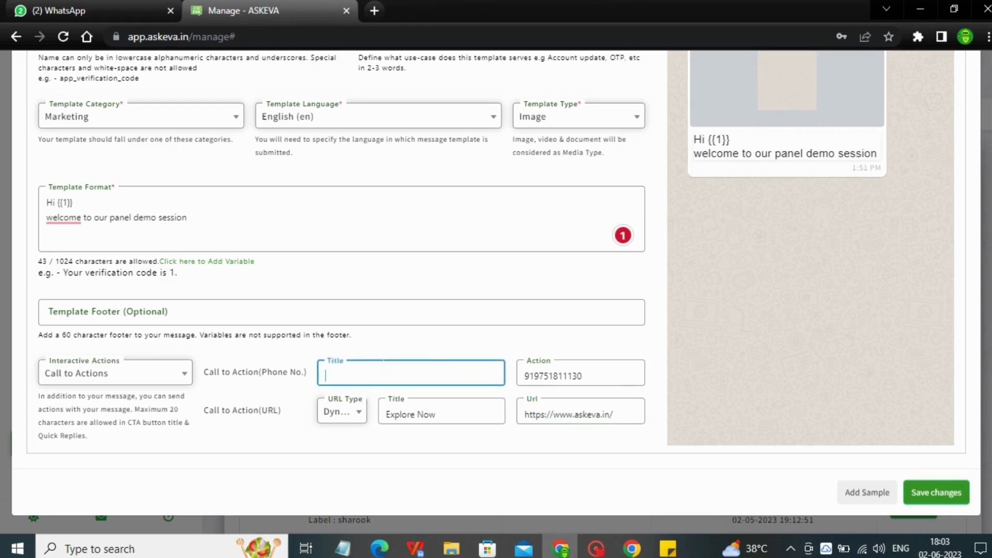
{"action": "type", "text": "Call"}
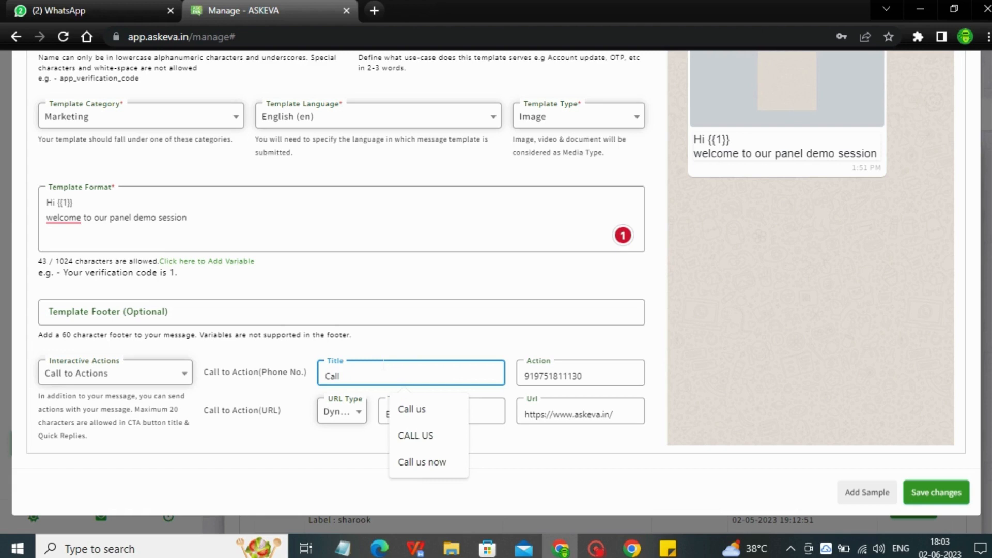
{"action": "type", "text": " Us"}
{"action": "left_click", "coordinate": [230, 409]}
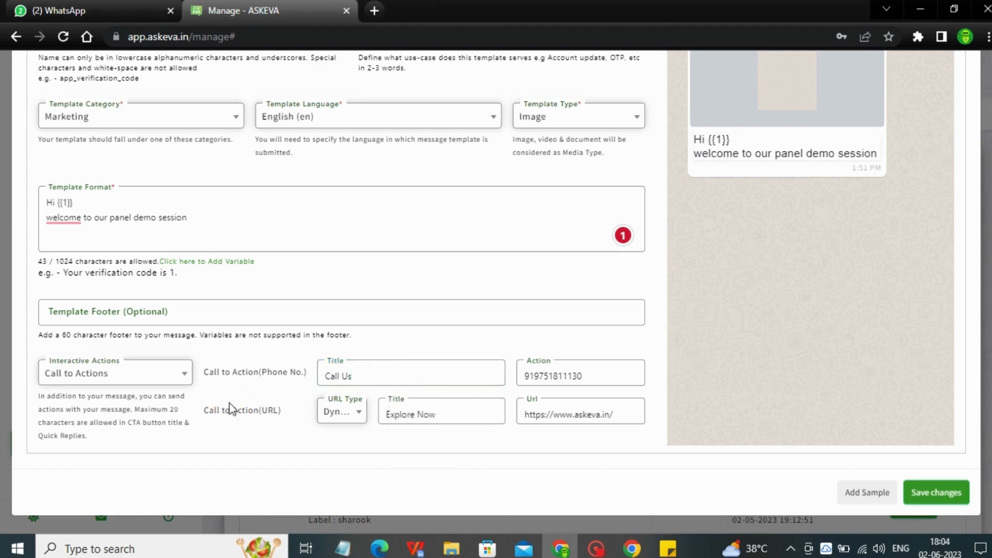
Switch the interactive actions to Quick Replies and enter Know More as Reply 1
{"action": "left_click", "coordinate": [133, 380]}
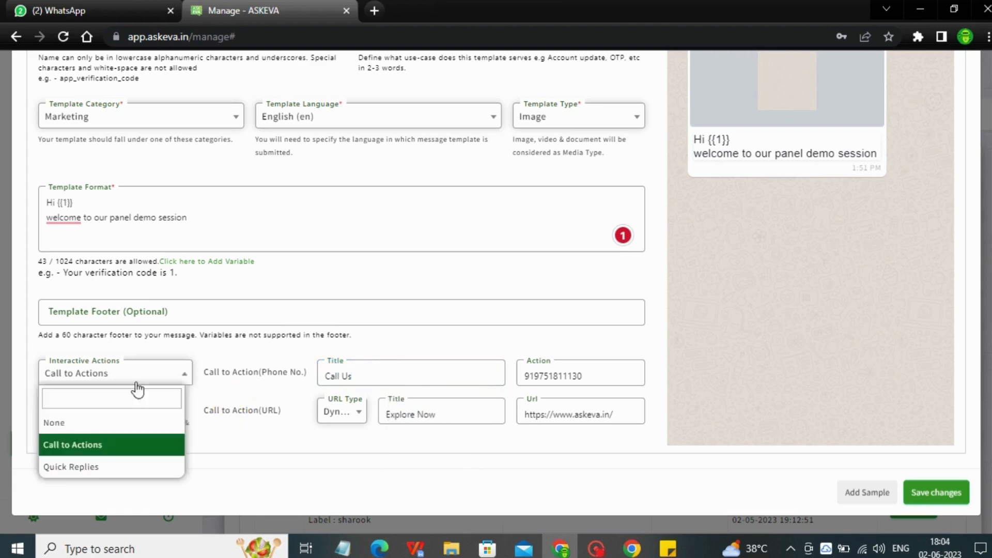
{"action": "left_click", "coordinate": [83, 468]}
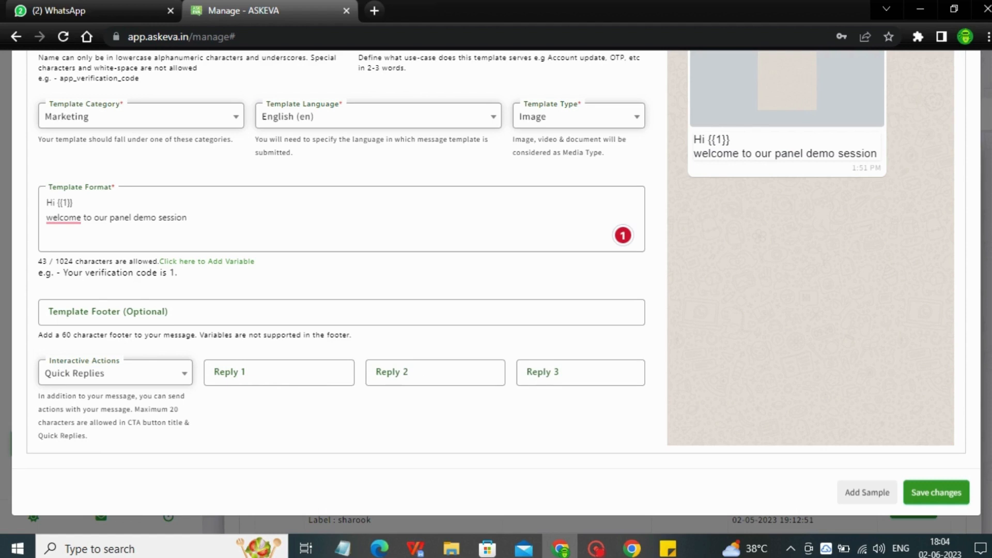
{"action": "left_click", "coordinate": [295, 372]}
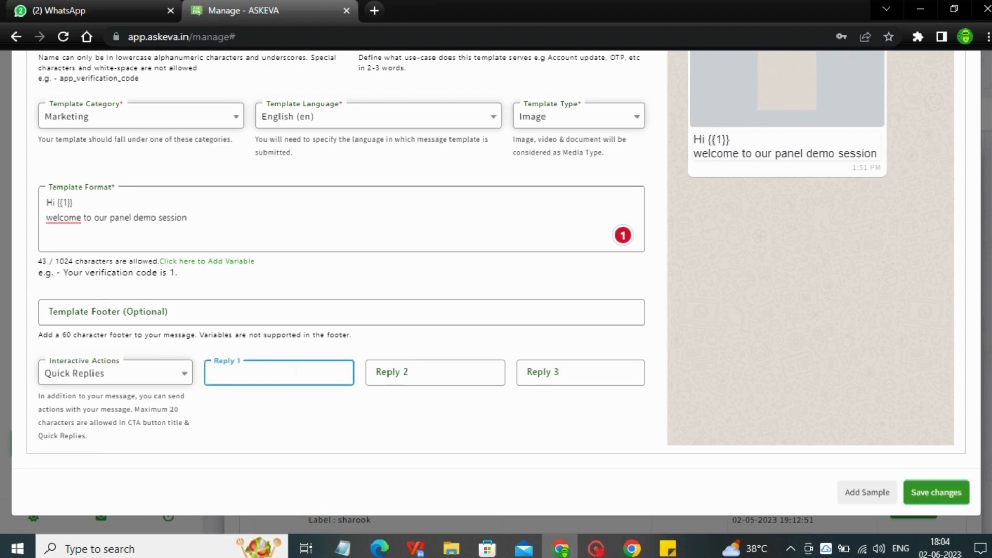
{"action": "type", "text": "Know "}
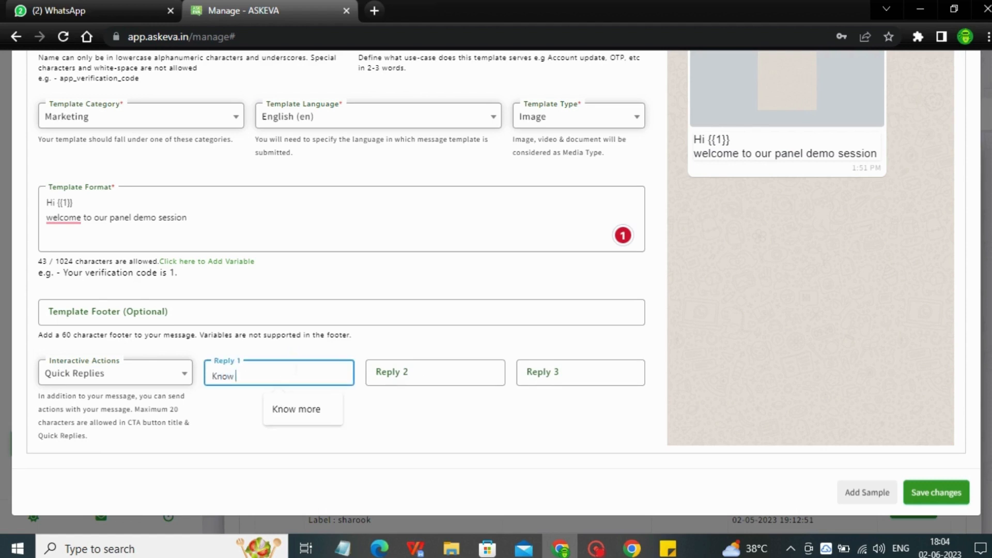
{"action": "type", "text": "More"}
Enter Book a Demo as Reply 2 of the template's quick replies
{"action": "left_click", "coordinate": [410, 376]}
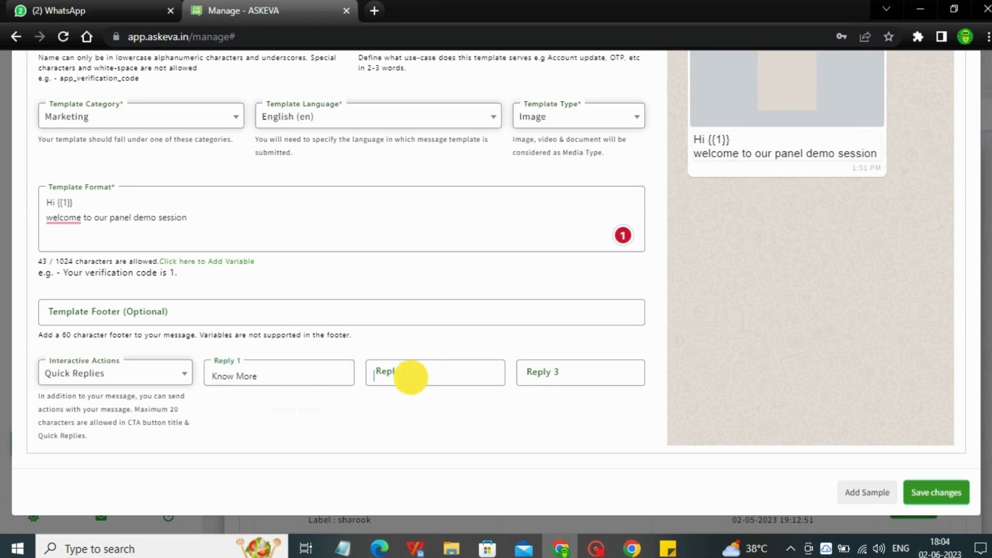
{"action": "type", "text": "Book"}
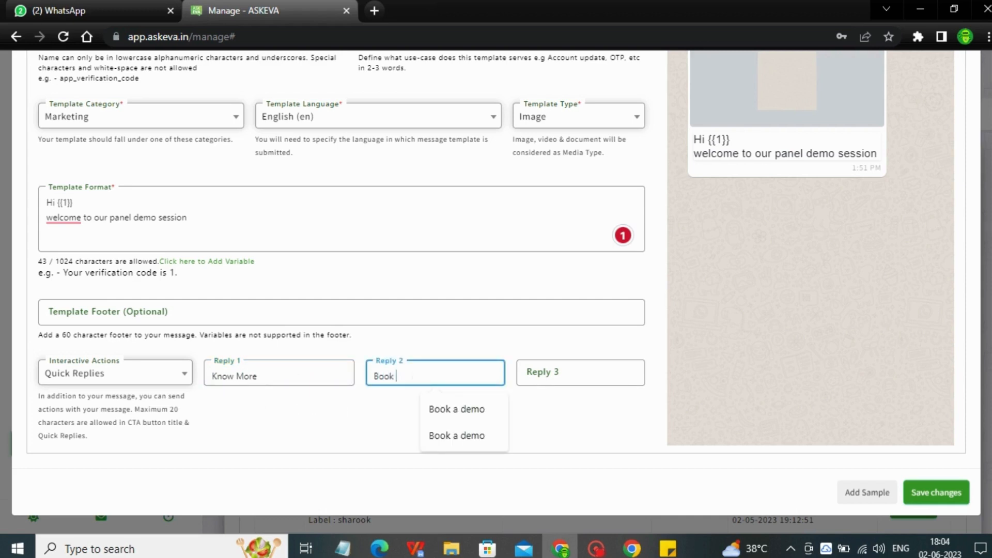
{"action": "type", "text": " a Demo"}
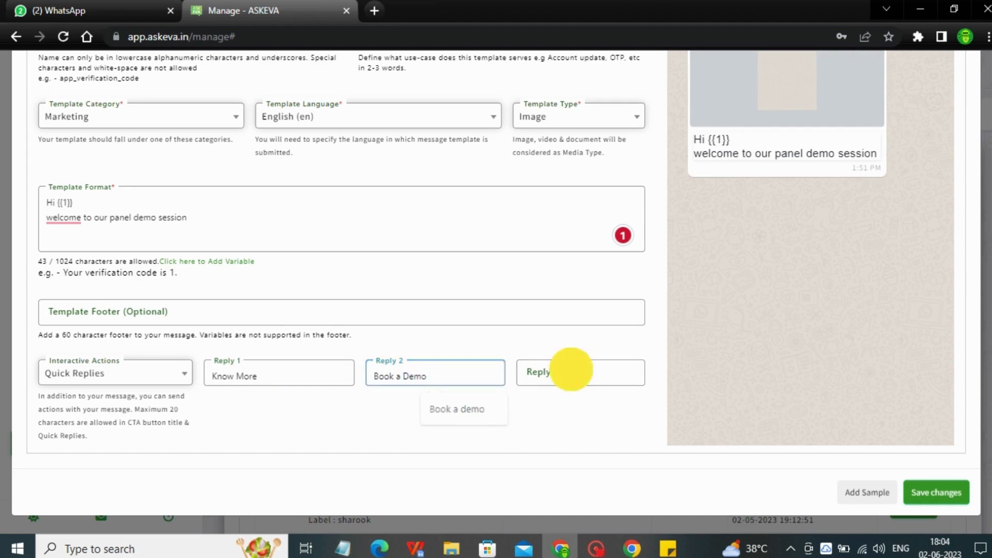
Enter Contact Us as Reply 3 of the template's quick replies
{"action": "left_click", "coordinate": [566, 372]}
{"action": "type", "text": "ContCT"}
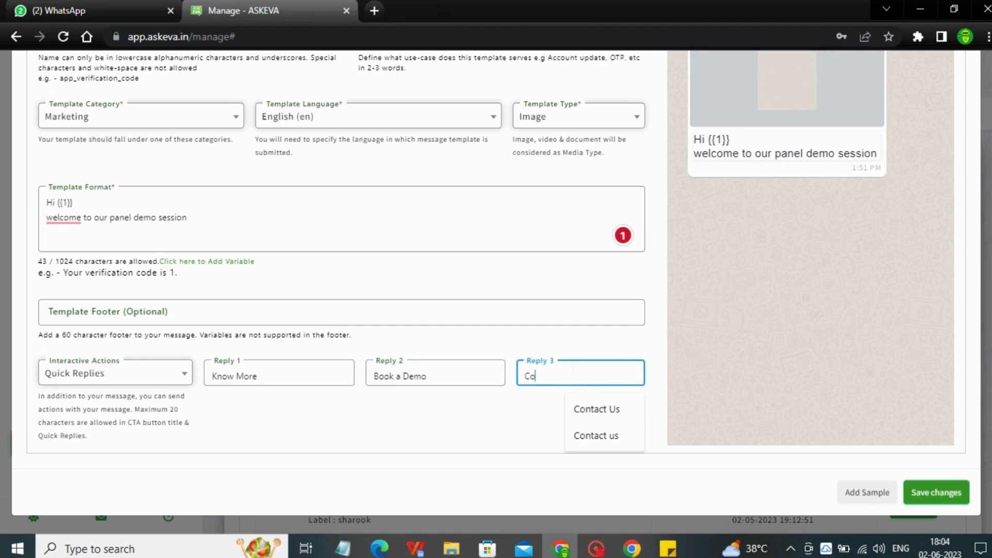
{"action": "key", "text": "BackSpace"}
{"action": "key", "text": "BackSpace"}
{"action": "key", "text": "BackSpace"}
{"action": "type", "text": "TA"}
{"action": "key", "text": "BackSpace"}
{"action": "key", "text": "BackSpace"}
{"action": "type", "text": "tac"}
{"action": "key", "text": "BackSpace"}
{"action": "type", "text": "t Us"}
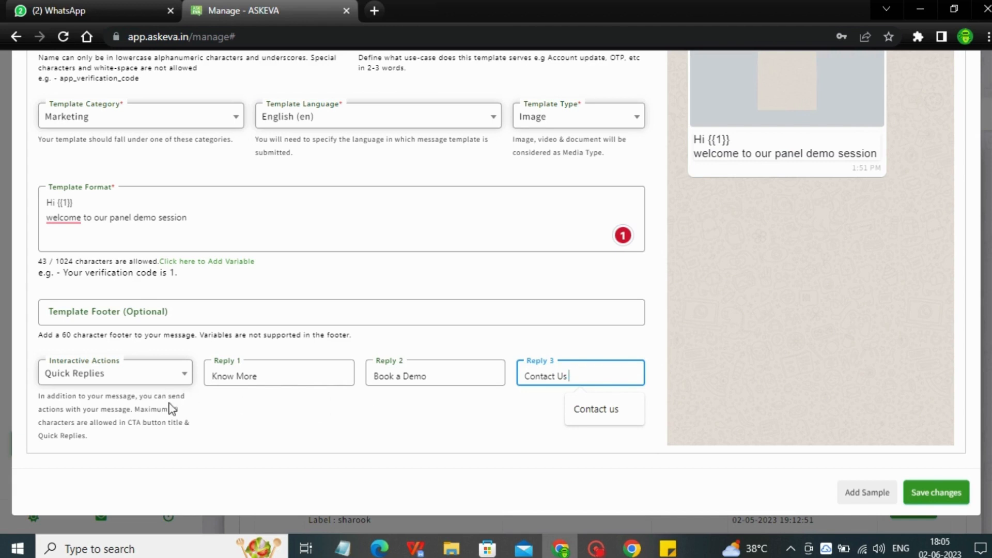
Set the template's interactive actions to None
{"action": "left_click", "coordinate": [150, 374]}
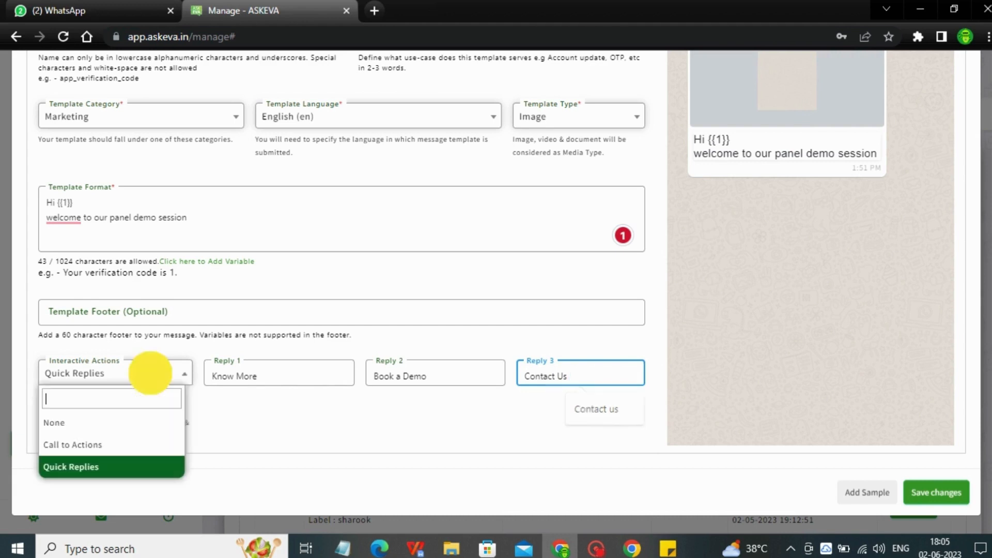
{"action": "left_click", "coordinate": [106, 426]}
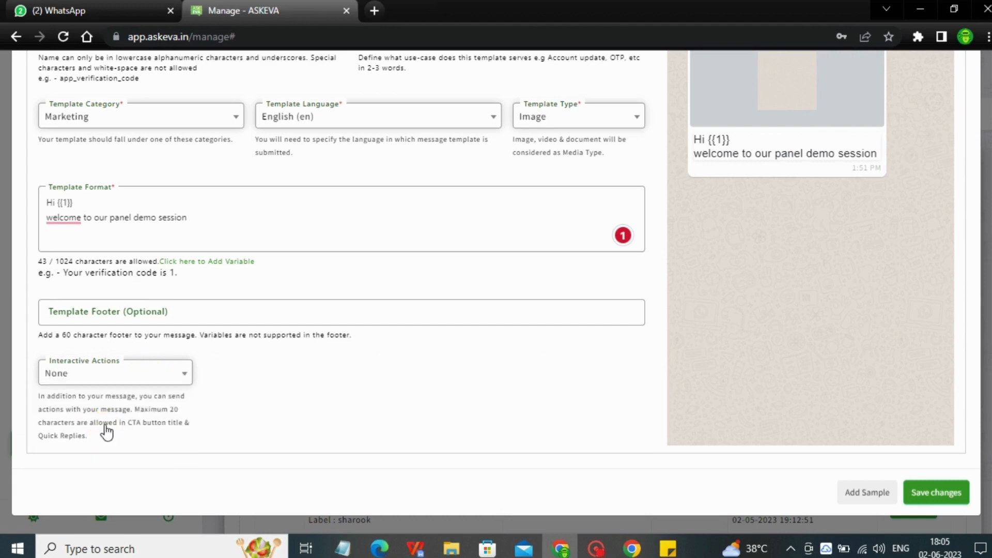
Add a sample message to the template and attach the ASK EVA logo image from the Pictures folder
{"action": "mouse_move", "coordinate": [990, 264]}
{"action": "left_mouse_down"}
{"action": "mouse_move", "coordinate": [990, 221]}
{"action": "mouse_move", "coordinate": [991, 273]}
{"action": "left_mouse_up"}
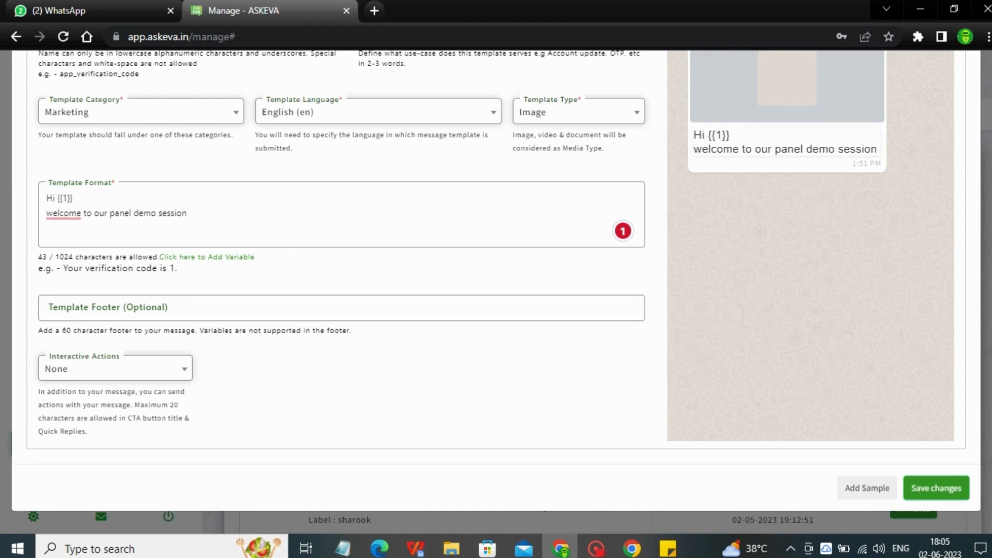
{"action": "left_click", "coordinate": [856, 493]}
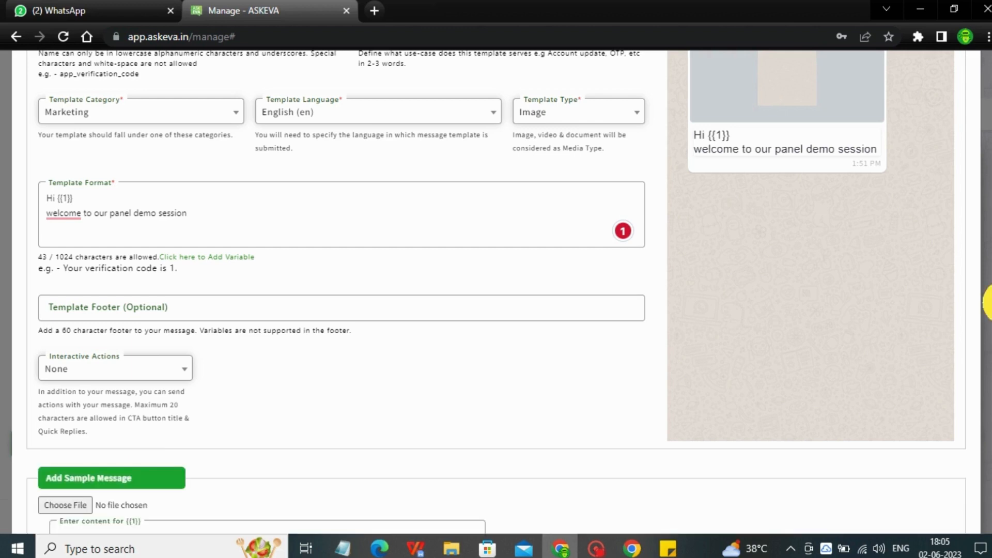
{"action": "scroll", "coordinate": [870, 488], "scroll_direction": "down", "scroll_amount": 2}
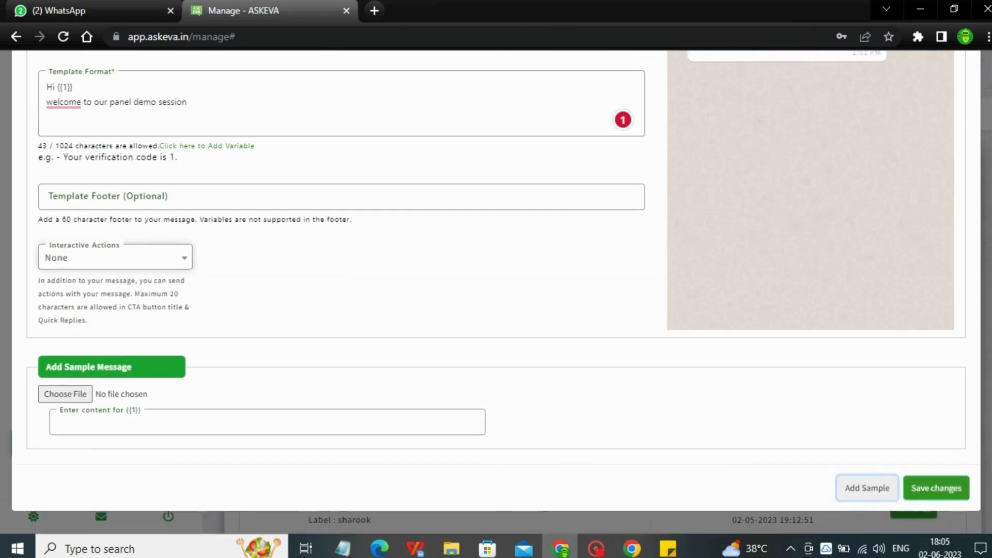
{"action": "left_click", "coordinate": [76, 395]}
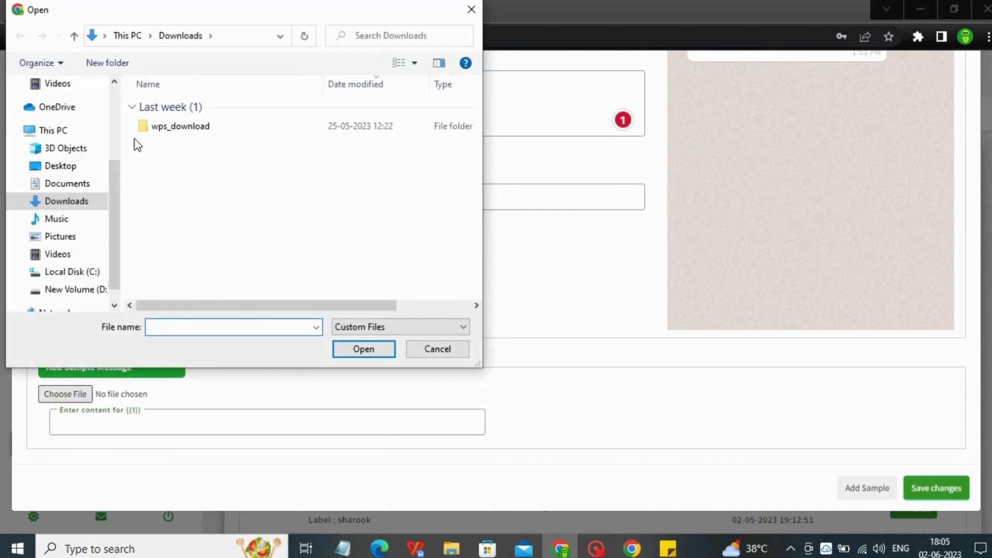
{"action": "left_click", "coordinate": [50, 239]}
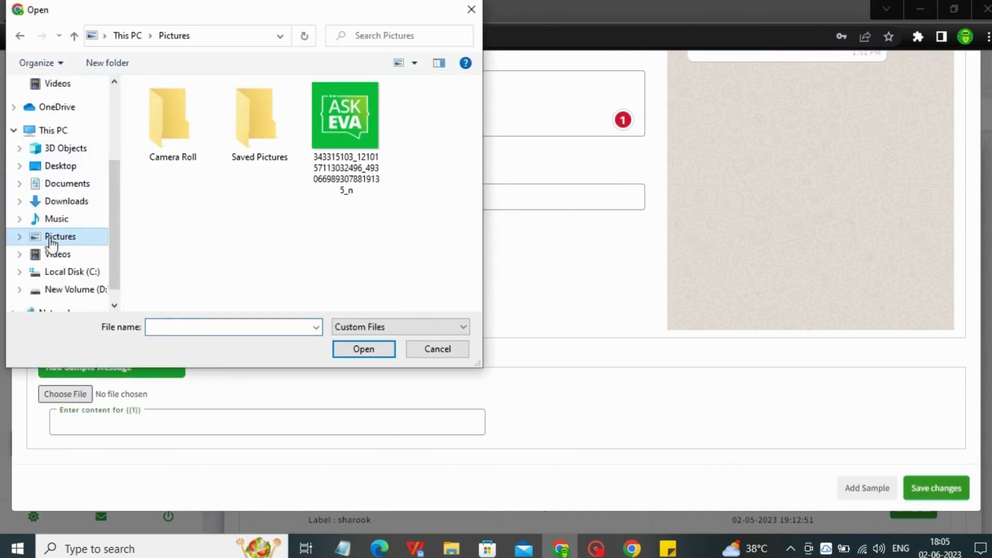
{"action": "left_click", "coordinate": [329, 125]}
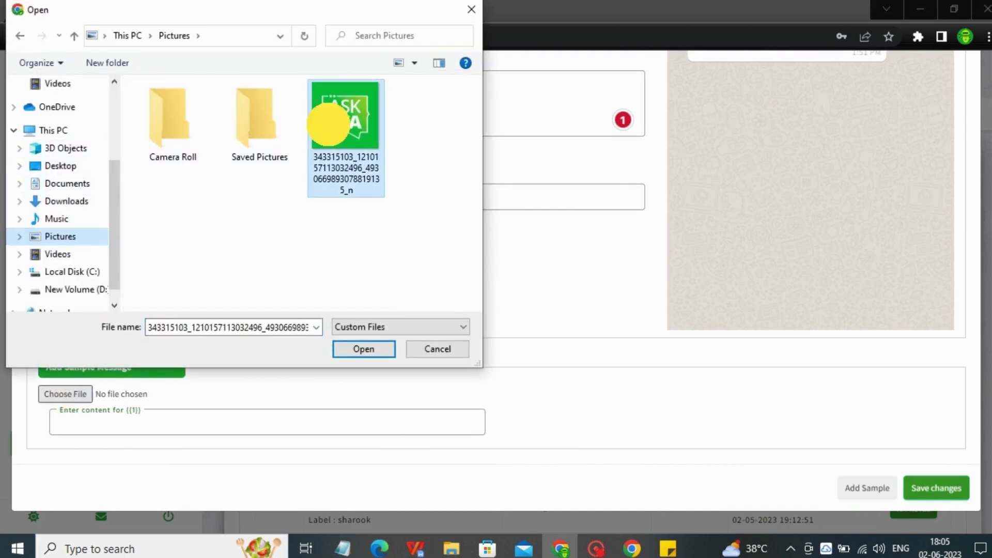
{"action": "left_click", "coordinate": [356, 348]}
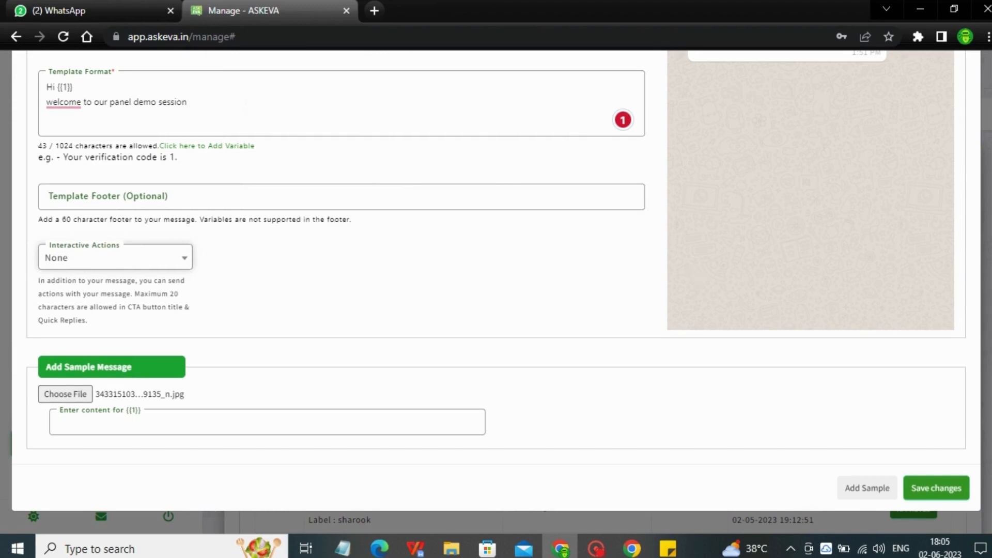
Enter Namey as the sample content for variable {{1}}
{"action": "left_click", "coordinate": [73, 422]}
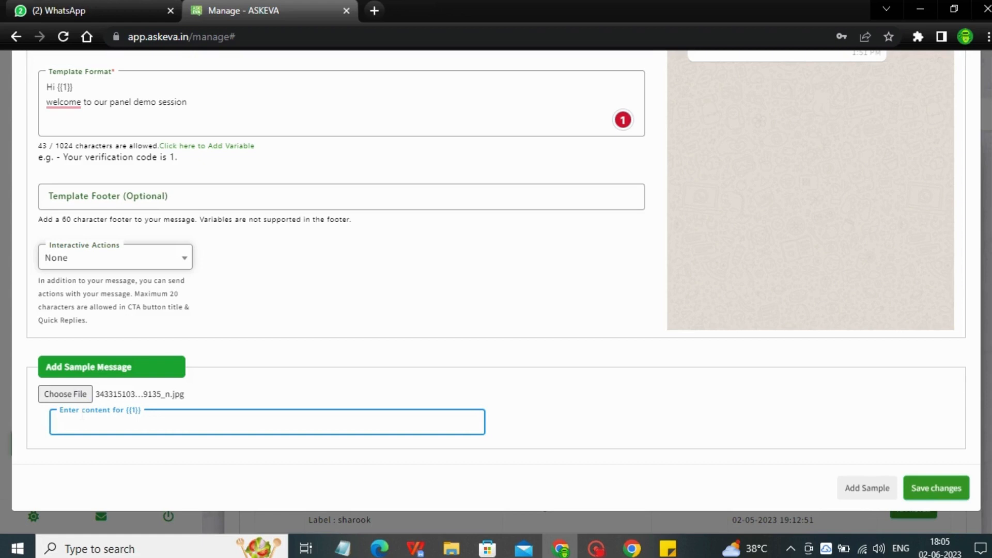
{"action": "type", "text": "N"}
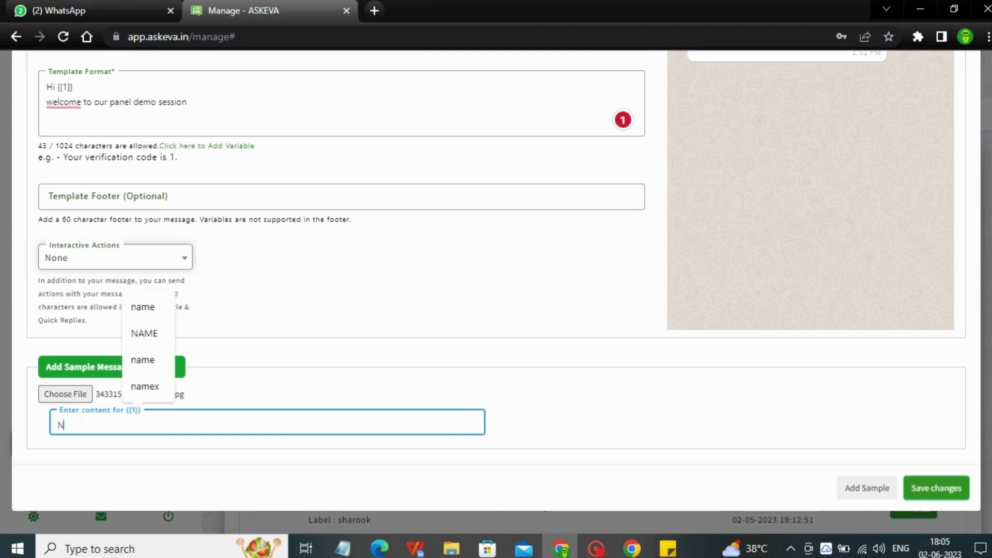
{"action": "type", "text": "amey"}
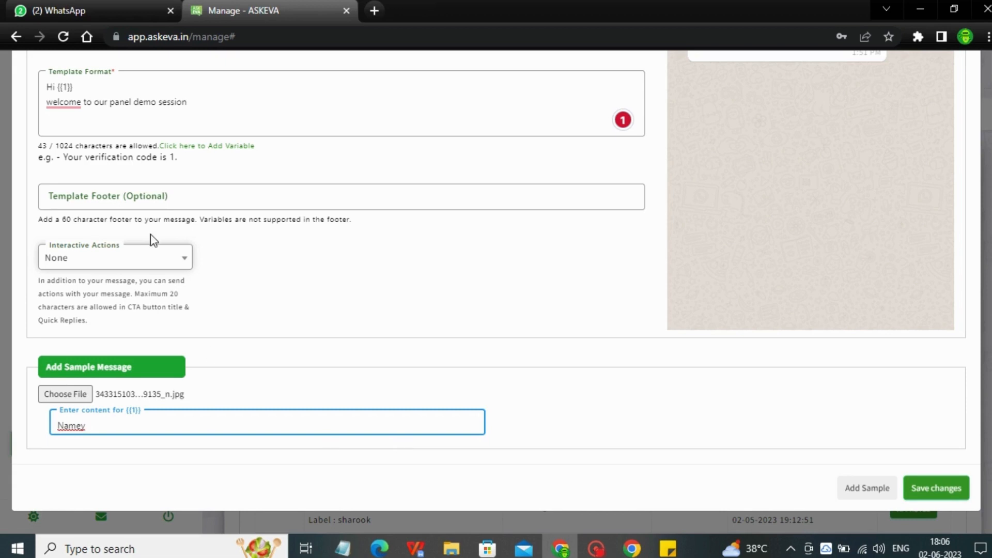
End the template message with a full stop after "session" and check the message preview
{"action": "left_click", "coordinate": [298, 105]}
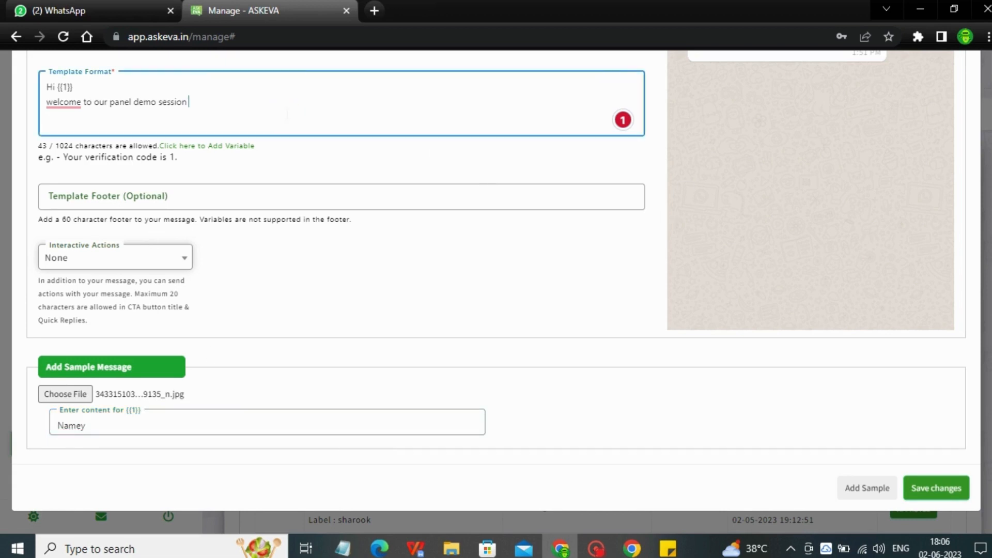
{"action": "key", "text": "BackSpace"}
{"action": "type", "text": "."}
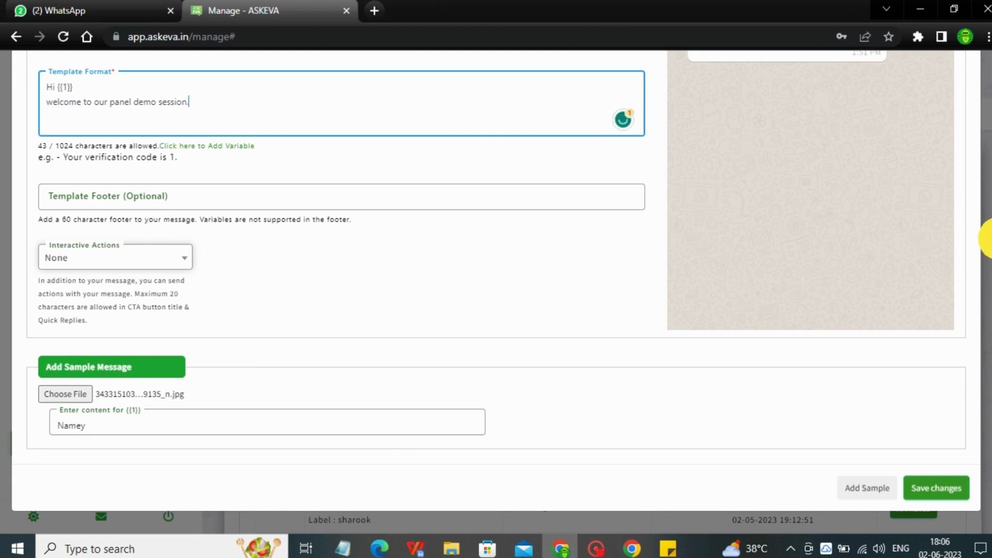
{"action": "scroll", "coordinate": [747, 151], "scroll_direction": "up", "scroll_amount": 3}
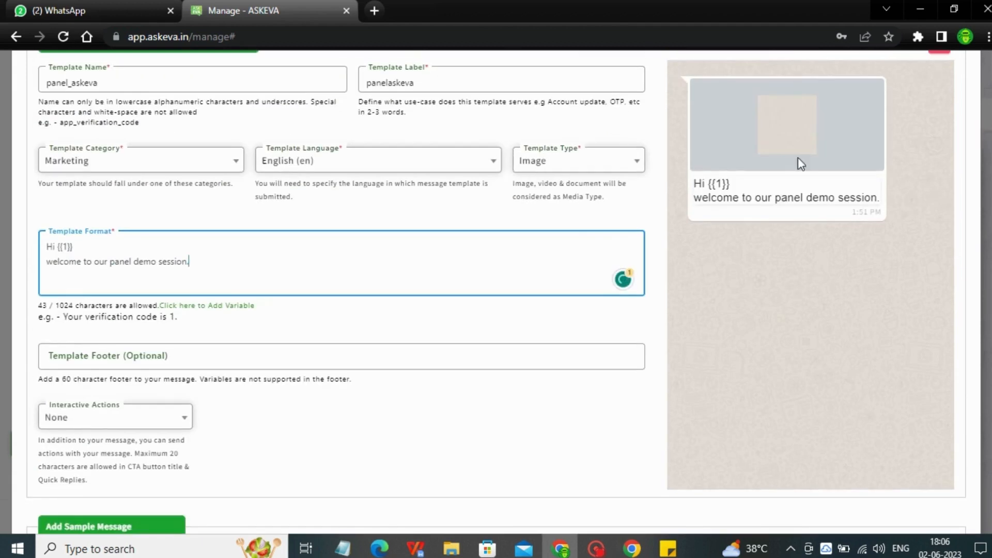
Save and submit the panel_askeva template, and refresh the template list to update its status
{"action": "left_click_drag", "start_coordinate": [989, 173], "coordinate": [990, 305]}
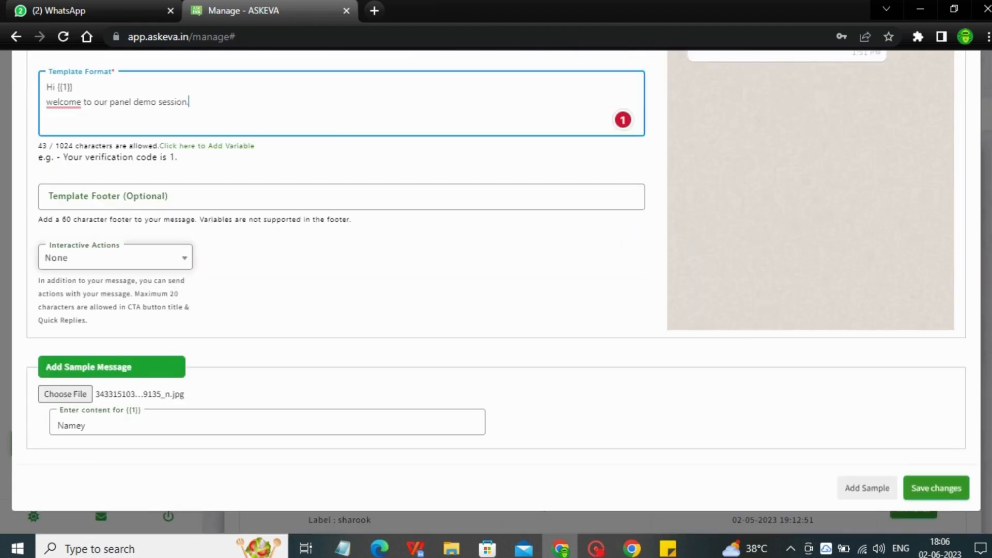
{"action": "left_click", "coordinate": [921, 484]}
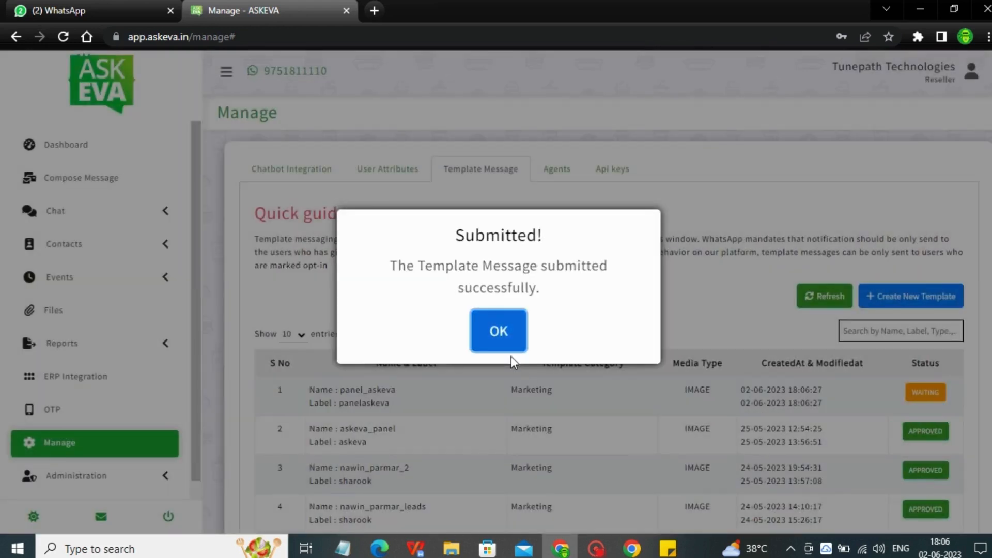
{"action": "left_click", "coordinate": [490, 330]}
{"action": "left_click", "coordinate": [796, 298]}
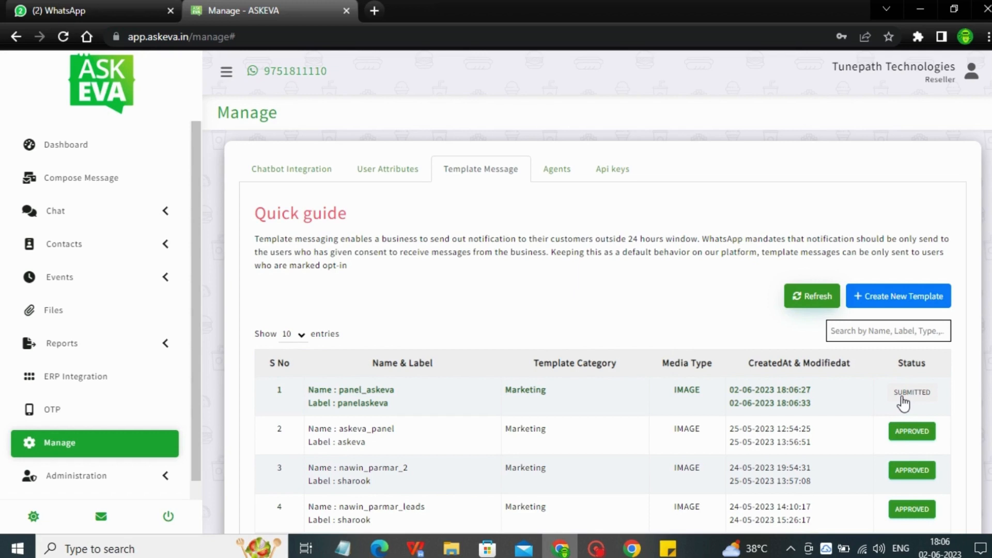
Go to the contact group management page and add a new group named askeva-test, leaving its remarks empty
{"action": "left_click", "coordinate": [127, 257]}
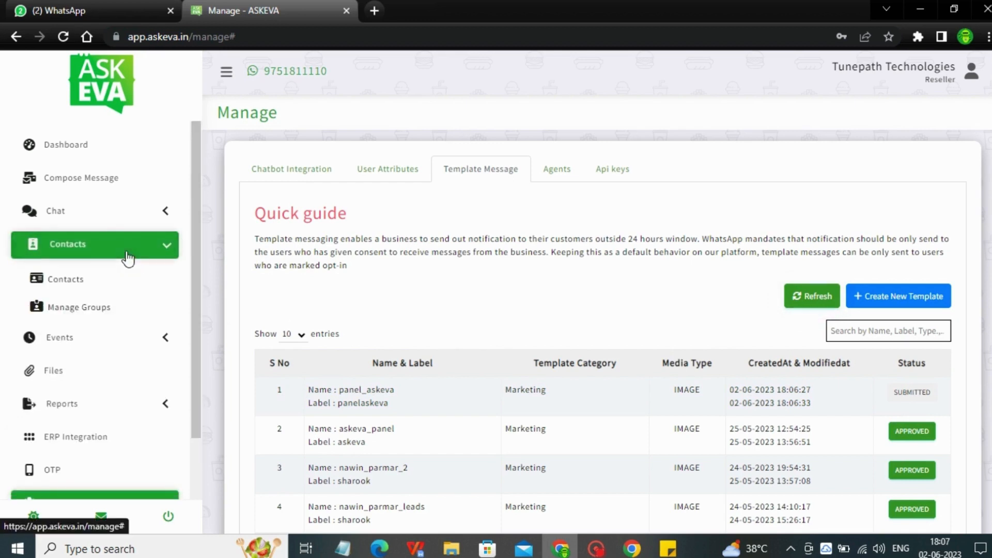
{"action": "left_click", "coordinate": [63, 315]}
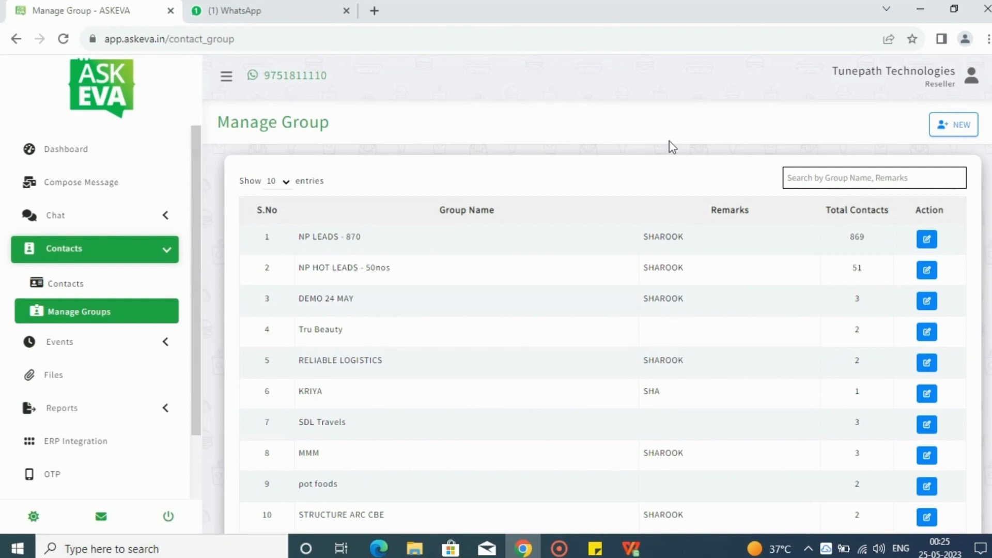
{"action": "left_click", "coordinate": [967, 123]}
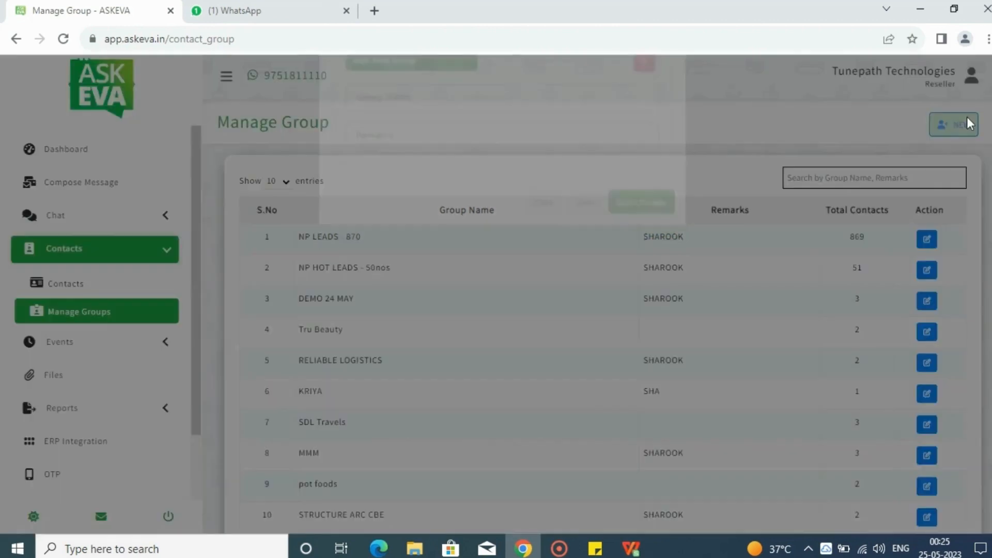
{"action": "left_click", "coordinate": [554, 141]}
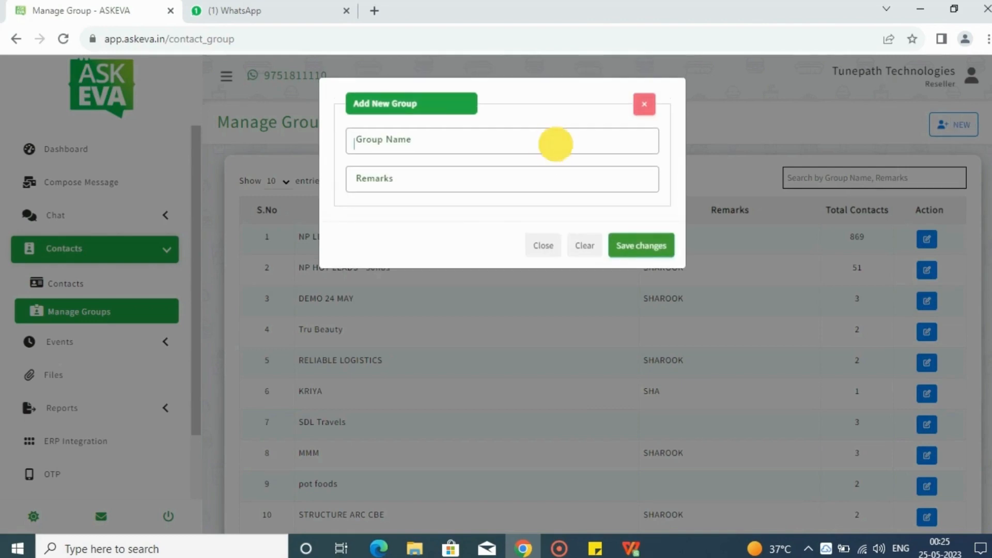
{"action": "type", "text": "askeva-"}
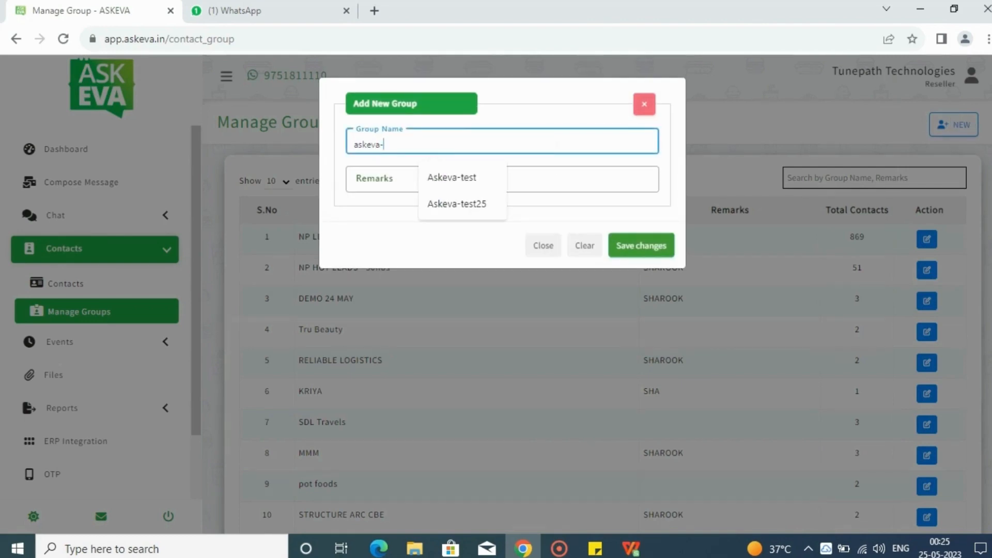
{"action": "type", "text": "tesy"}
{"action": "key", "text": "BackSpace"}
{"action": "type", "text": "t"}
{"action": "left_click", "coordinate": [651, 243]}
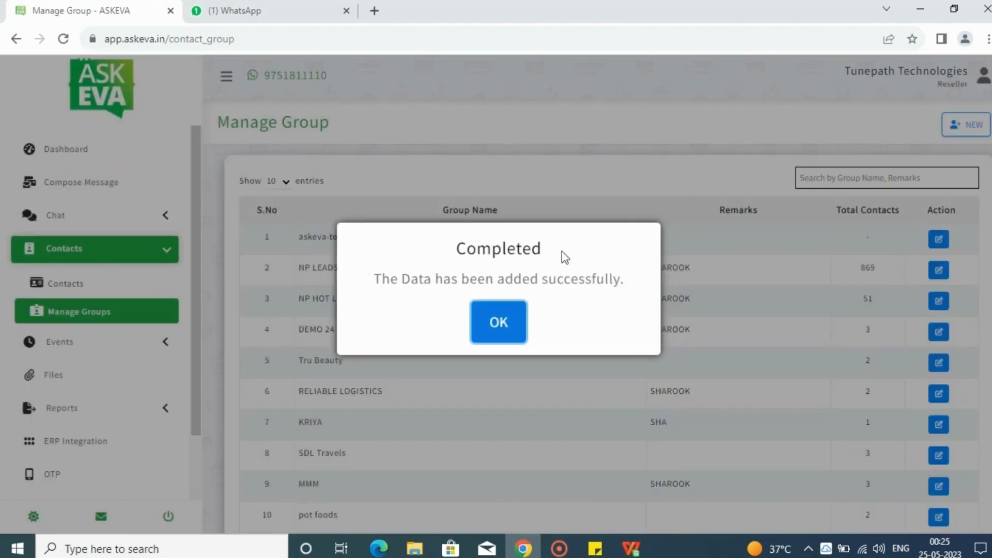
{"action": "left_click", "coordinate": [491, 336]}
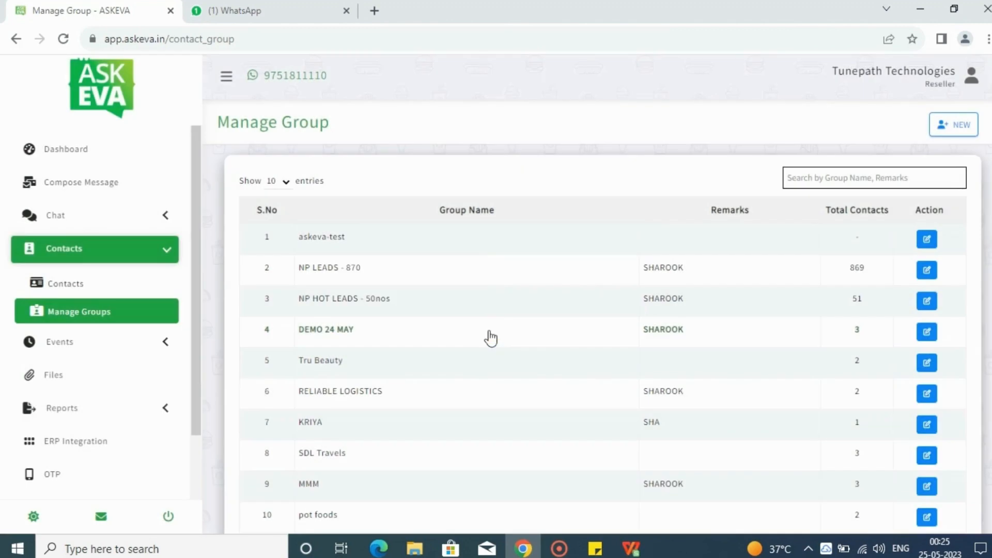
Open the contacts list, filter it by the DEMO 24 MAY group and reset the group filter to All
{"action": "left_click", "coordinate": [108, 287]}
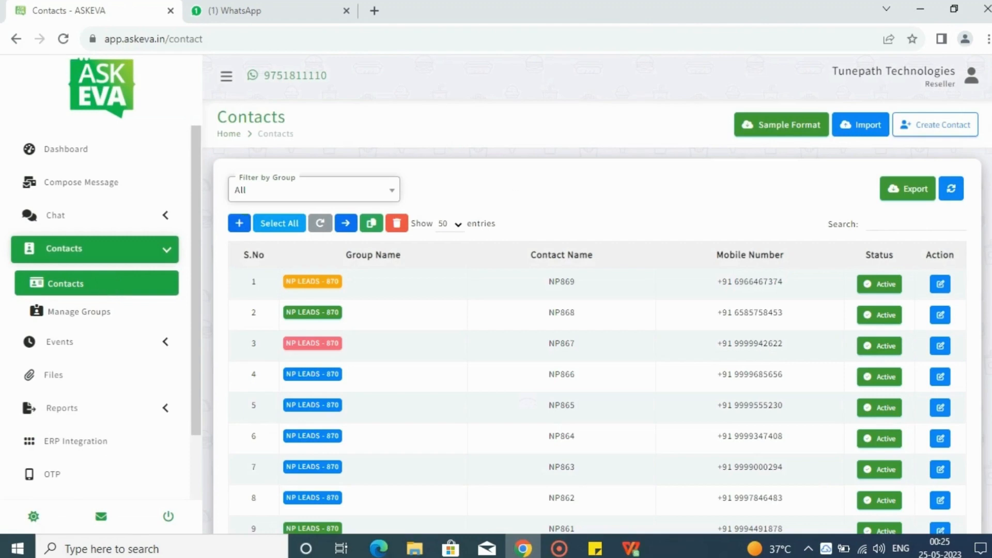
{"action": "left_click_drag", "start_coordinate": [991, 168], "coordinate": [990, 104]}
{"action": "left_click", "coordinate": [361, 194]}
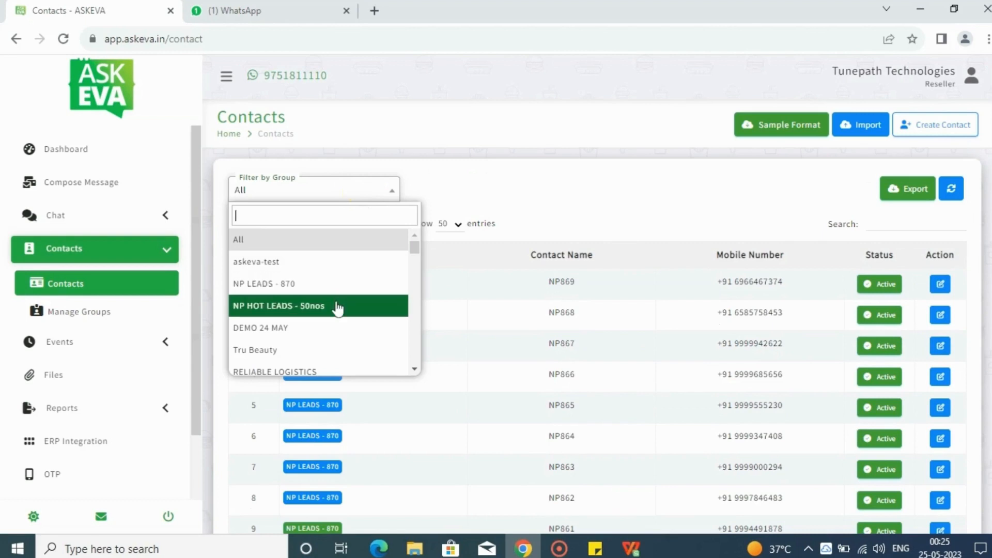
{"action": "left_click", "coordinate": [306, 327]}
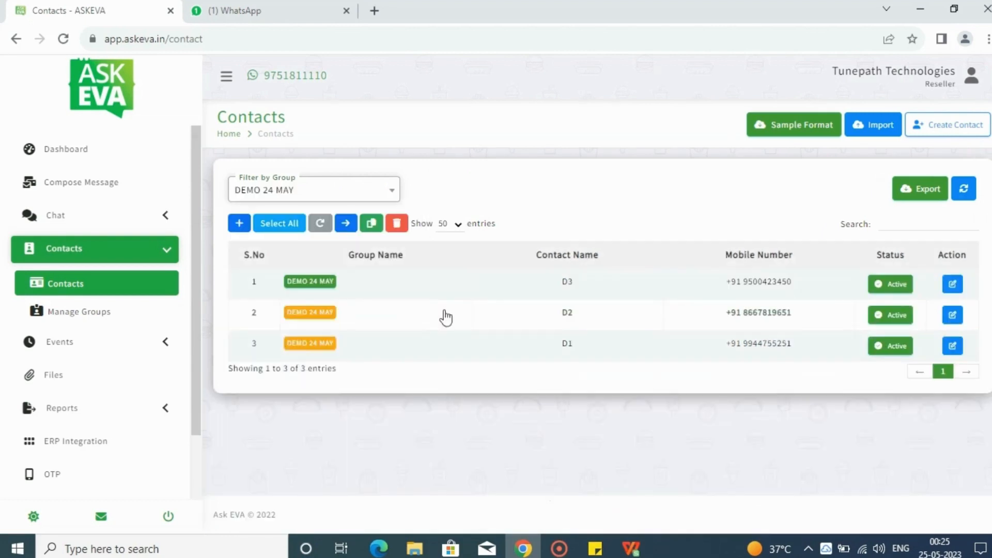
{"action": "left_click", "coordinate": [317, 189]}
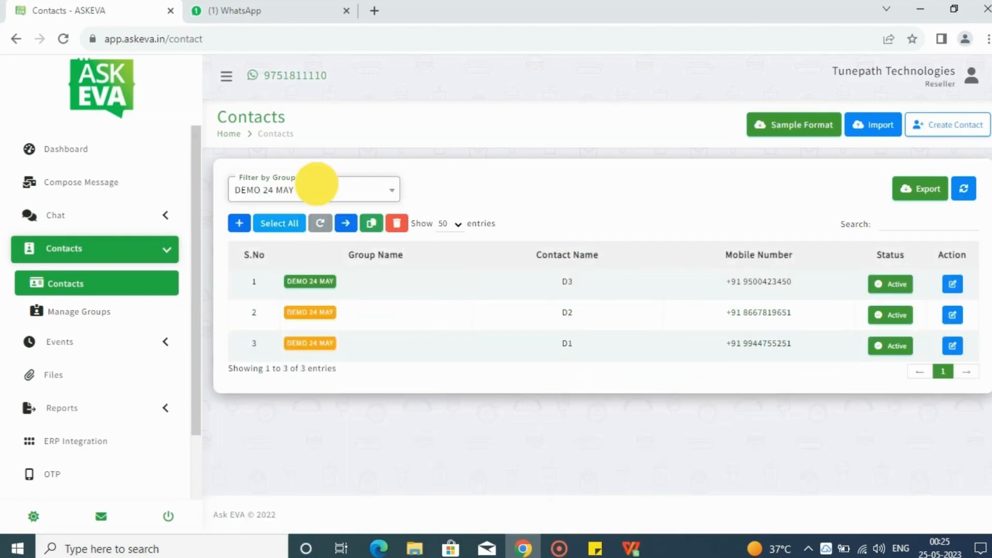
{"action": "left_click", "coordinate": [307, 241]}
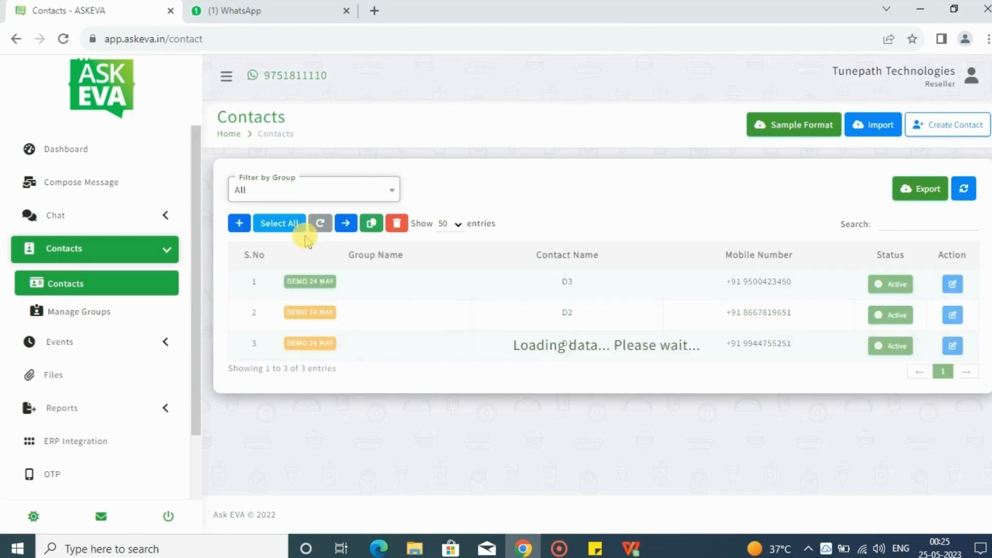
Start a new contact in the askeva-test group with +91 - India as its country code
{"action": "left_click", "coordinate": [647, 167]}
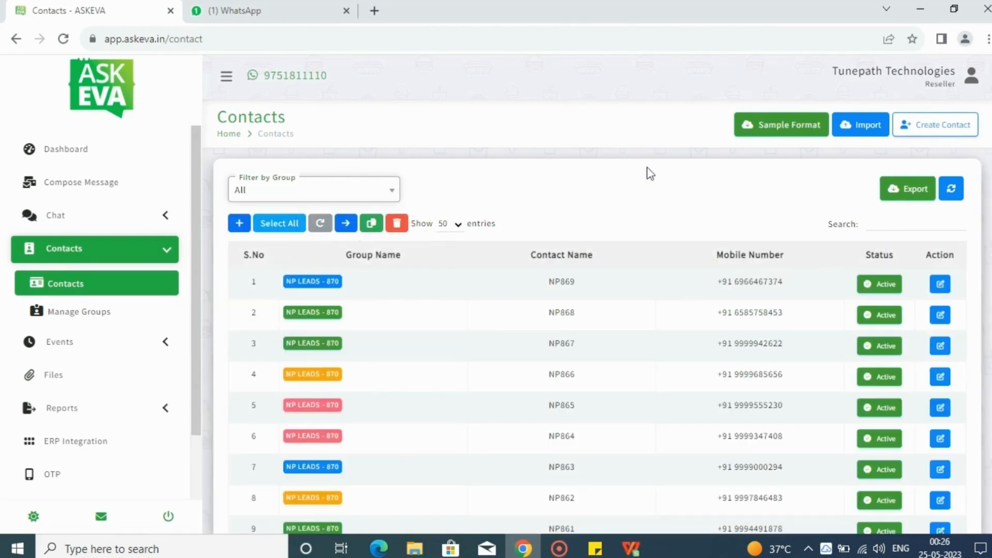
{"action": "left_click", "coordinate": [918, 137]}
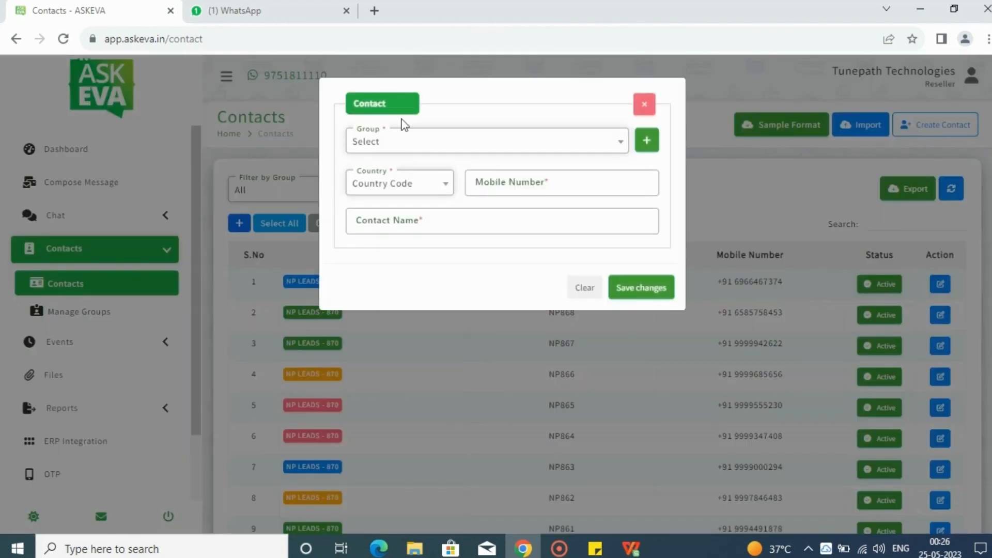
{"action": "left_click", "coordinate": [403, 141]}
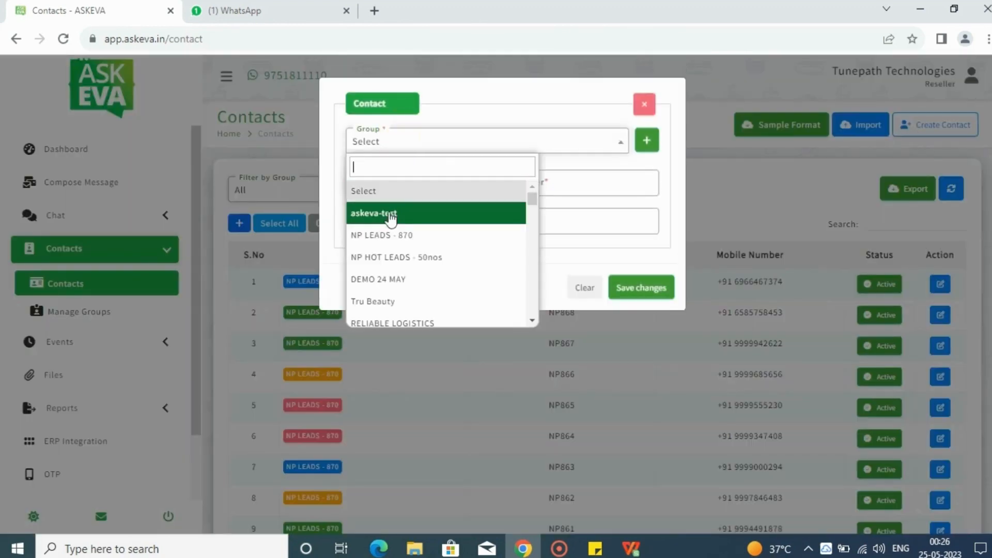
{"action": "left_click", "coordinate": [390, 216]}
{"action": "left_click", "coordinate": [401, 188]}
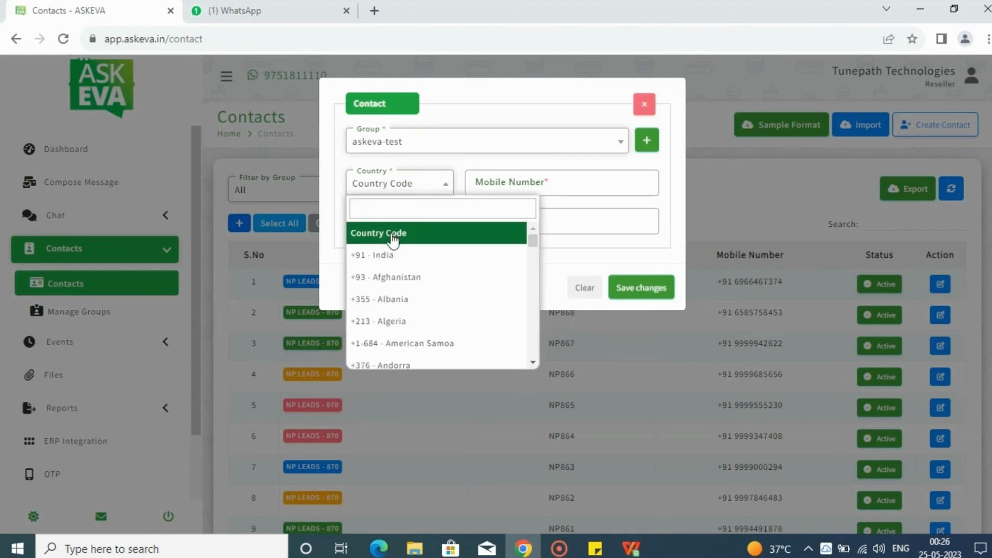
{"action": "left_click", "coordinate": [382, 256]}
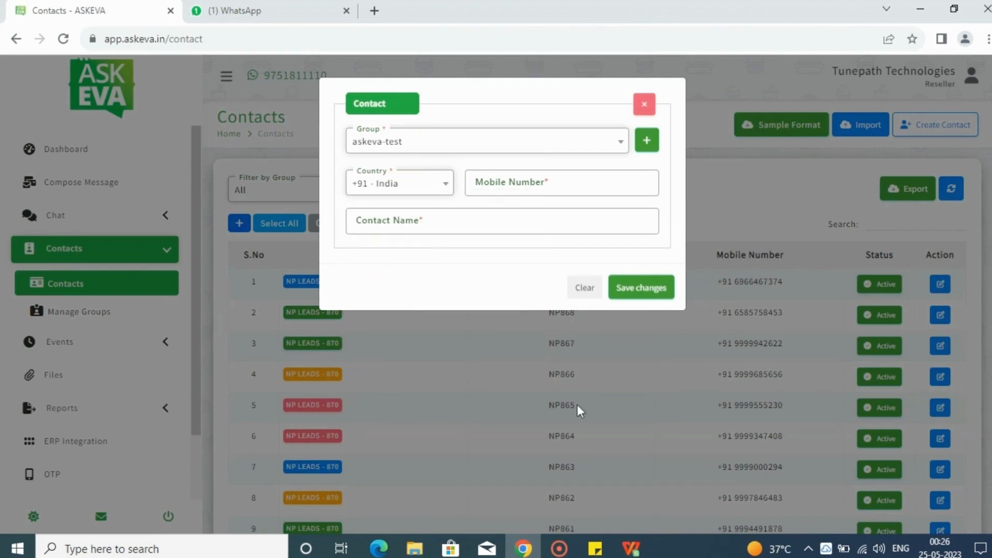
Copy the first mobile number from the sticky note into the contact, name it ai1 and save the contact
{"action": "left_click", "coordinate": [595, 549]}
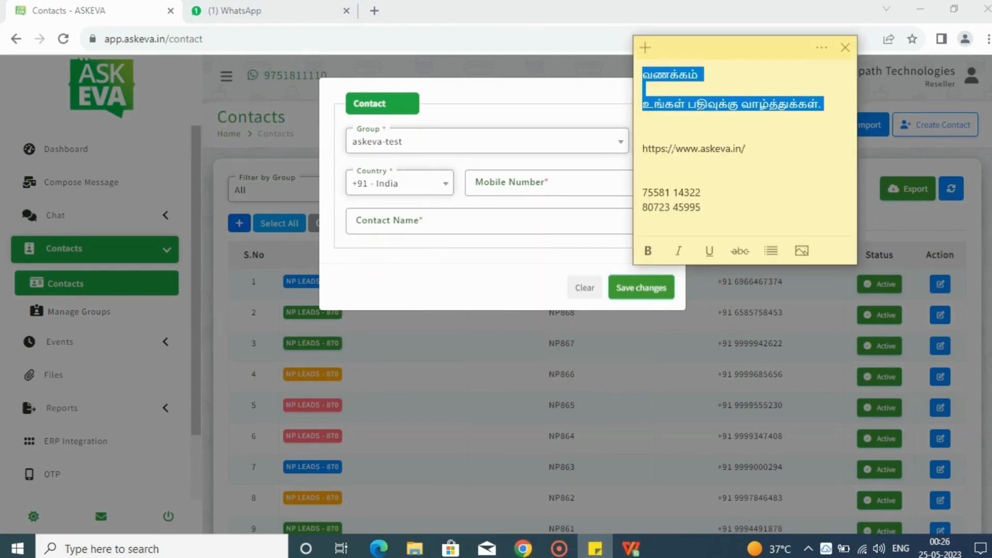
{"action": "triple_click", "coordinate": [672, 194]}
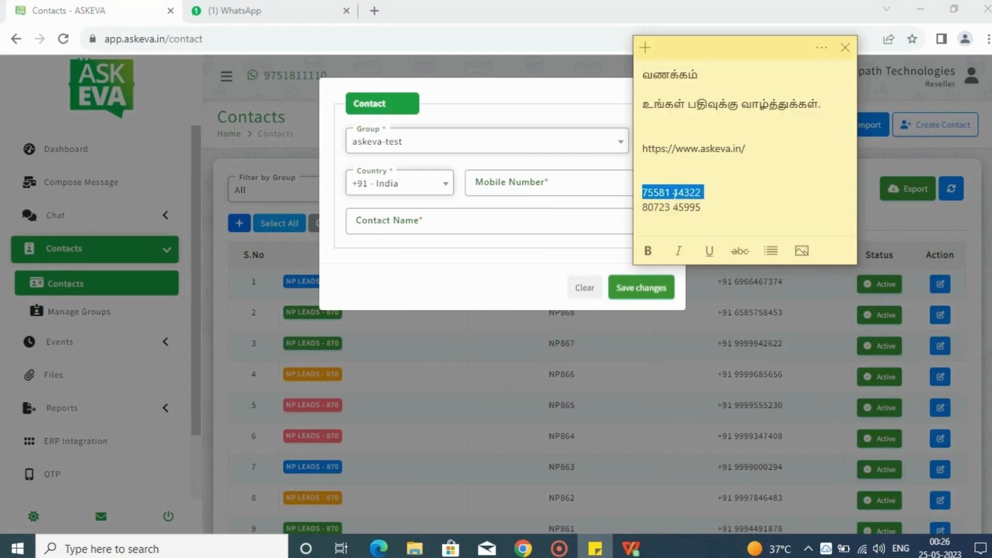
{"action": "left_click", "coordinate": [544, 174]}
{"action": "key", "text": "ctrl+v"}
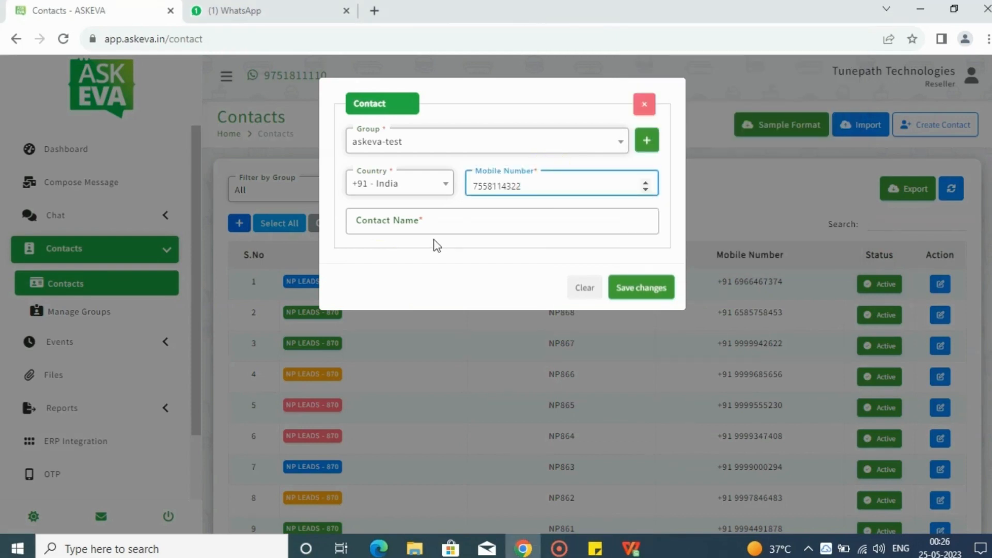
{"action": "left_click", "coordinate": [435, 222]}
{"action": "type", "text": "ai1"}
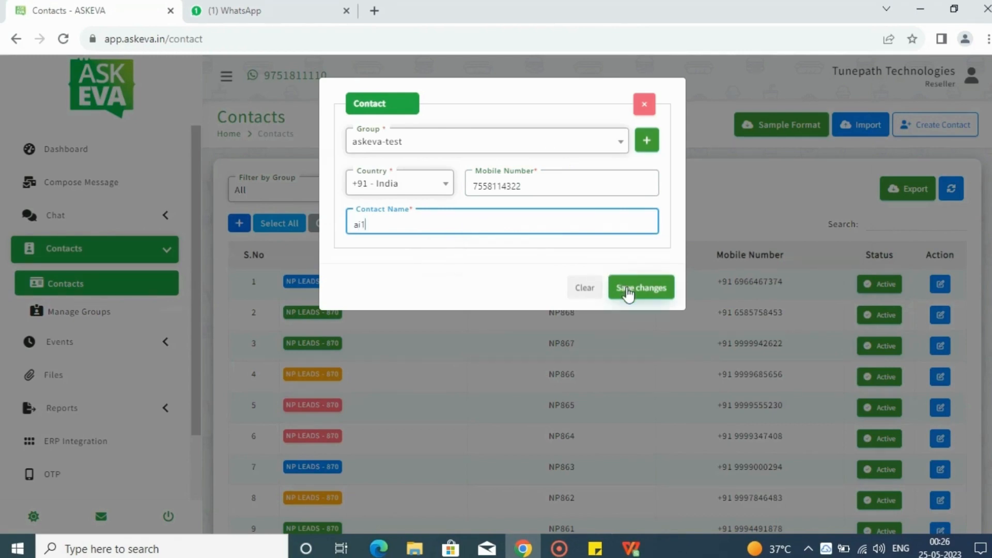
{"action": "left_click", "coordinate": [628, 292]}
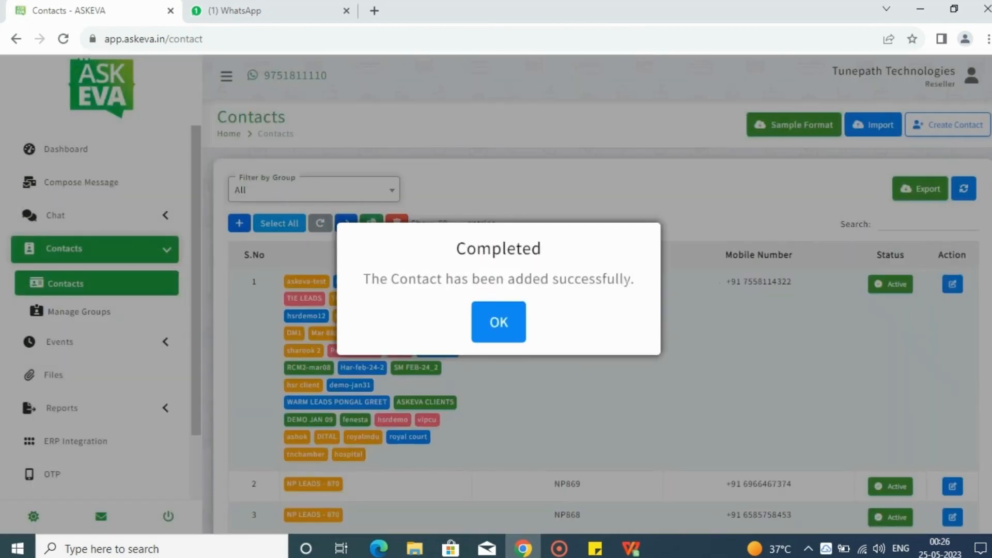
{"action": "left_click", "coordinate": [514, 324]}
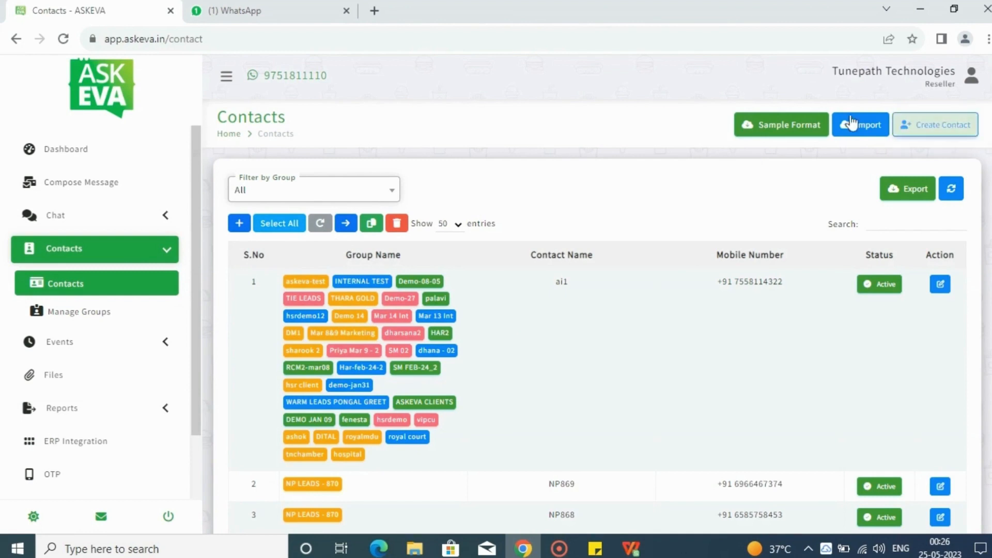
Download the sample contact import file and open contacts-file (1).csv in WPS Office
{"action": "left_click", "coordinate": [809, 128]}
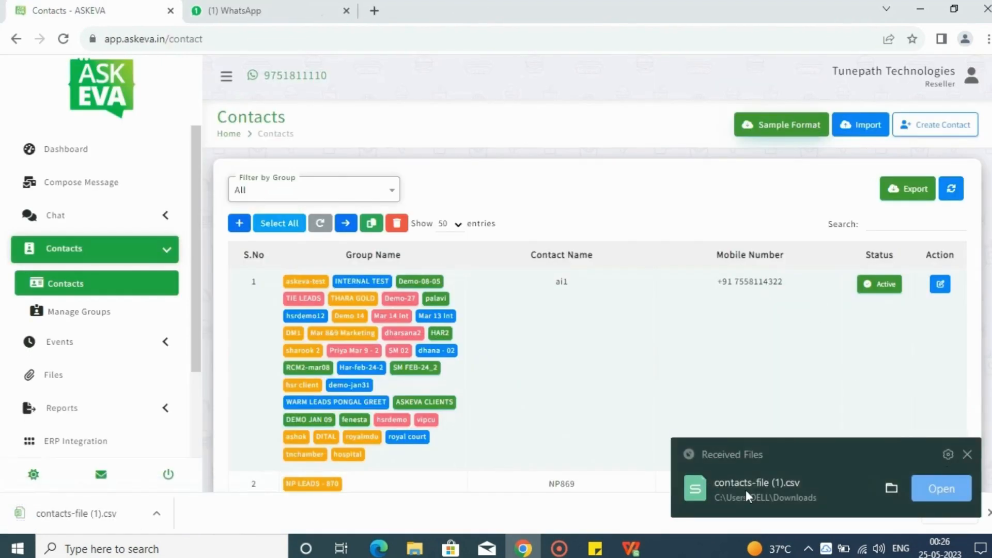
{"action": "left_click", "coordinate": [73, 510]}
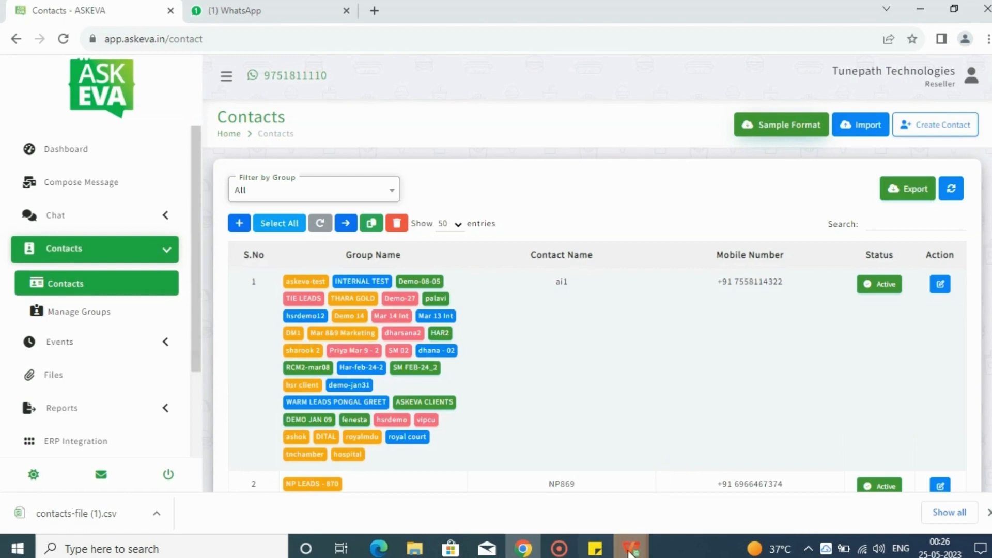
{"action": "mouse_move", "coordinate": [631, 548]}
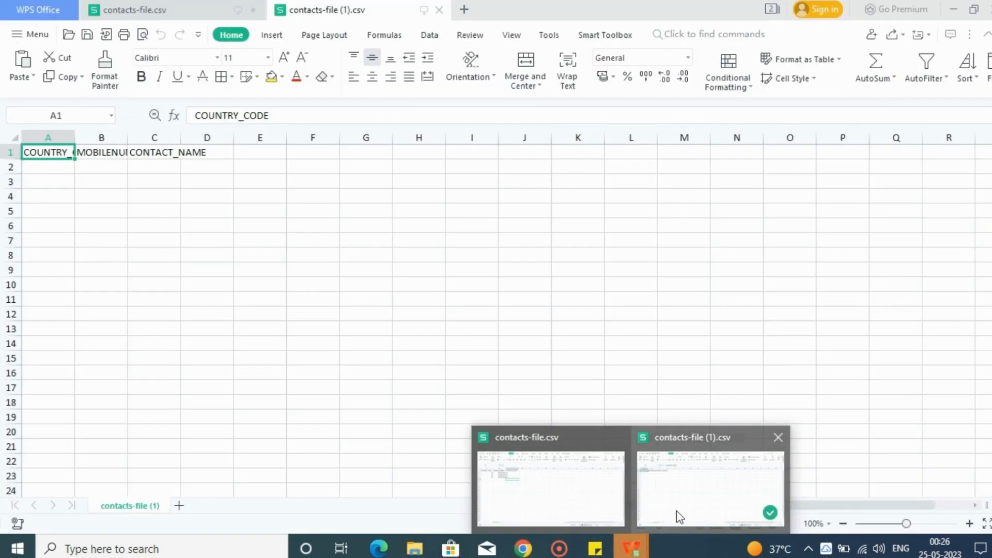
{"action": "left_click", "coordinate": [679, 516]}
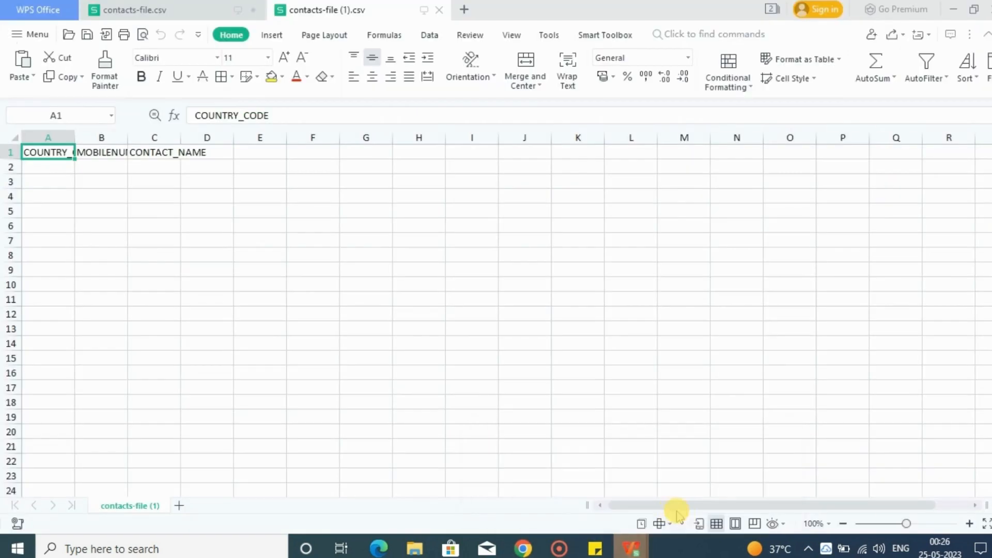
Fit the widths of columns A, B and C to their header text
{"action": "left_click_drag", "start_coordinate": [75, 134], "coordinate": [75, 134]}
{"action": "double_click", "coordinate": [75, 135]}
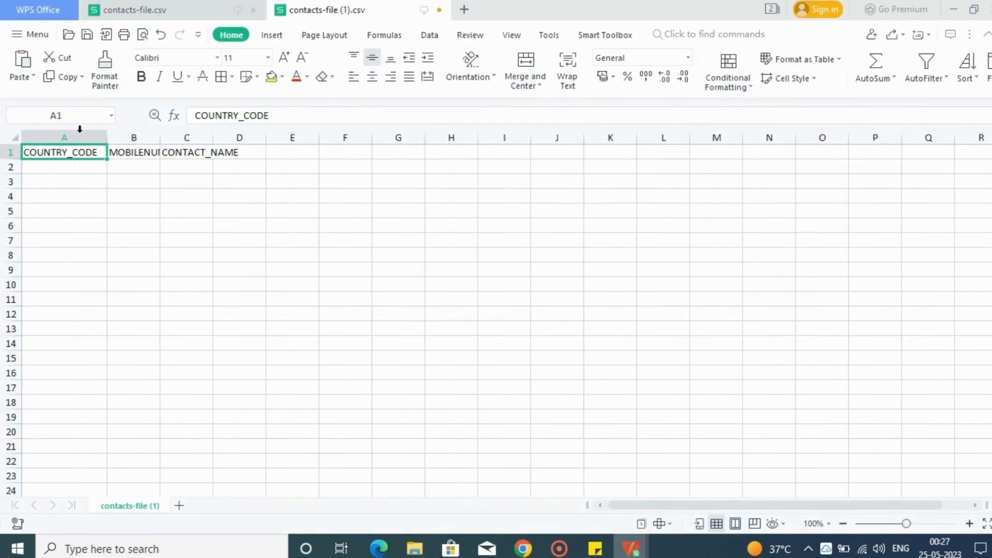
{"action": "double_click", "coordinate": [163, 137]}
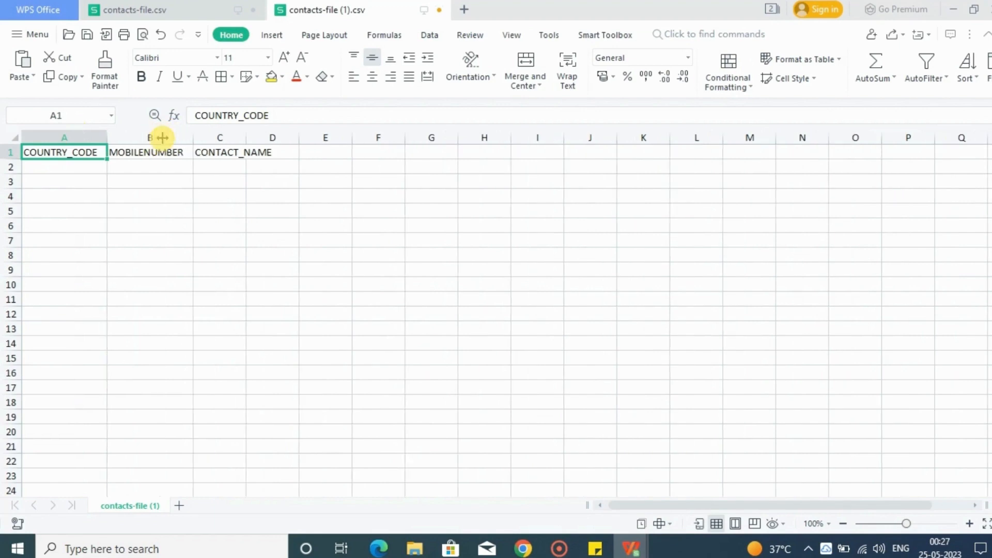
{"action": "double_click", "coordinate": [246, 137]}
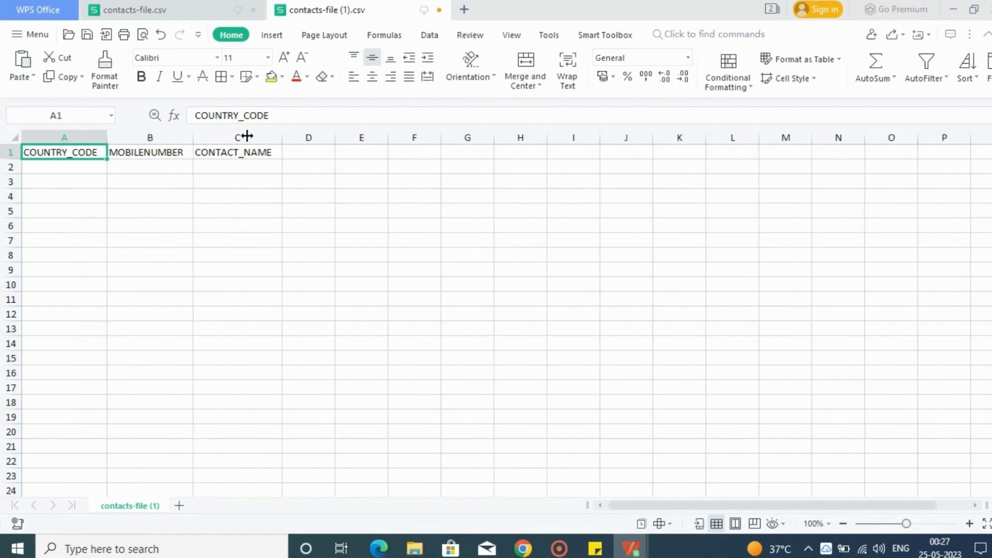
Examine the empty entry cells under COUNTRY_CODE, MOBILENUMBER and CONTACT_NAME in row 2
{"action": "left_click", "coordinate": [80, 168]}
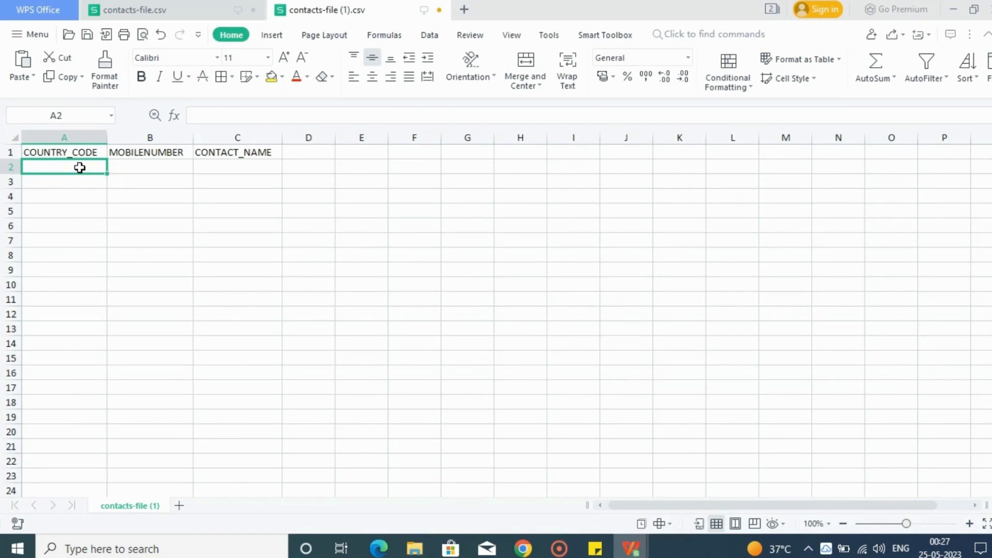
{"action": "left_click", "coordinate": [129, 164]}
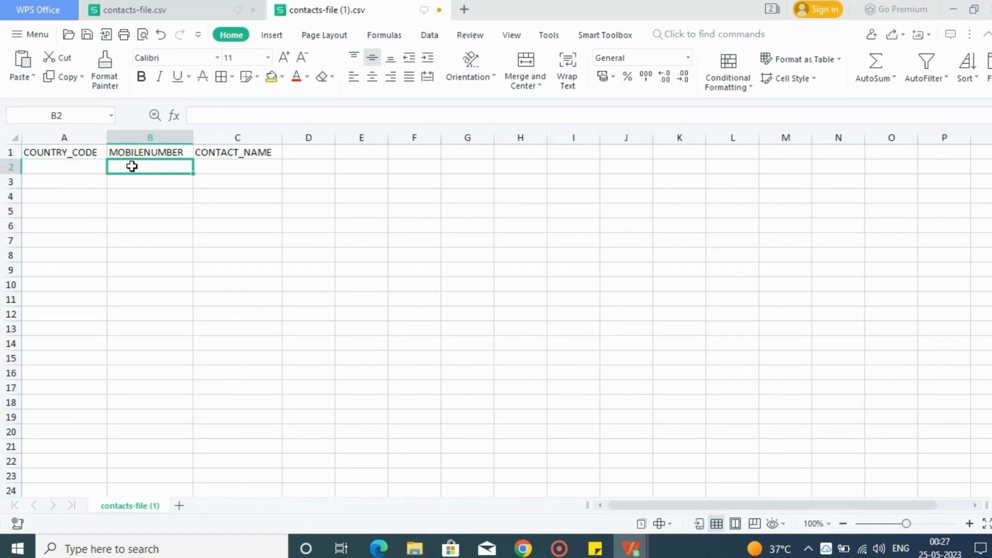
{"action": "left_click", "coordinate": [207, 164]}
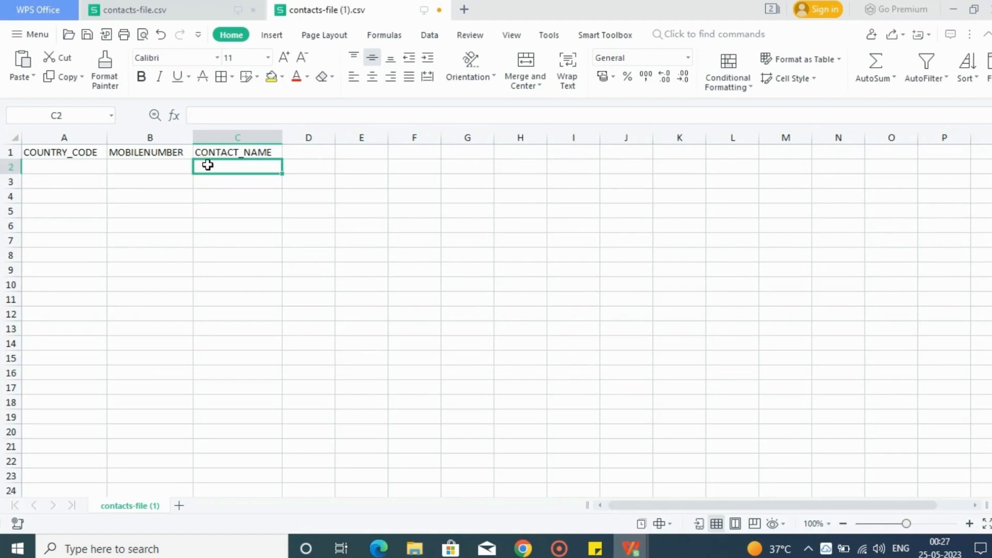
Switch to the filled contacts-file.csv spreadsheet and check its country code column
{"action": "left_click", "coordinate": [635, 549]}
{"action": "left_click", "coordinate": [545, 498]}
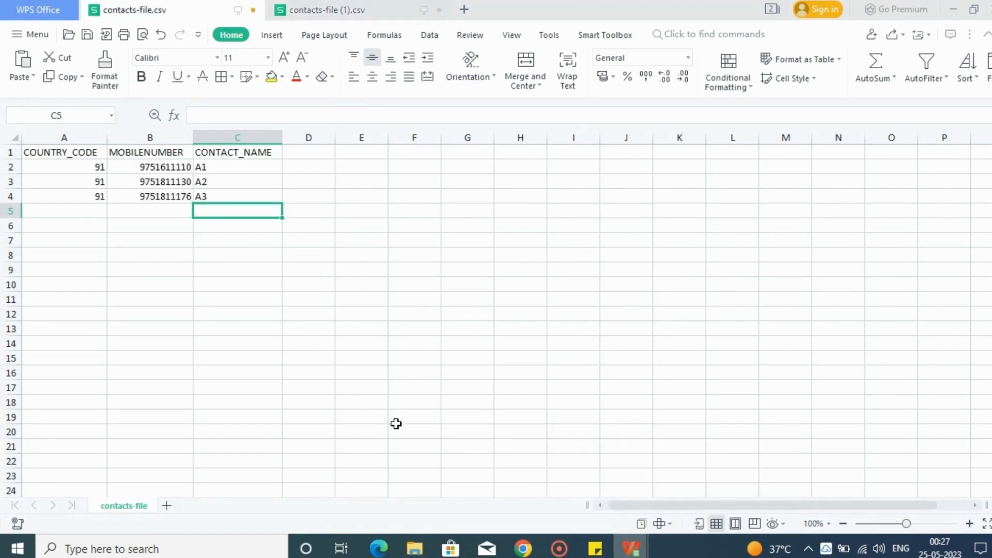
{"action": "left_click", "coordinate": [130, 228]}
{"action": "left_click", "coordinate": [98, 168]}
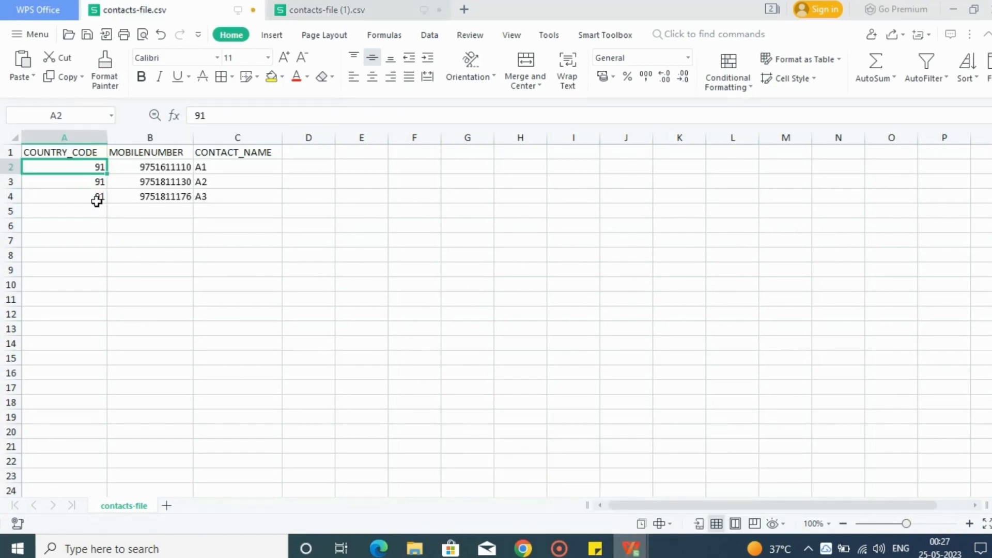
{"action": "left_click", "coordinate": [97, 207]}
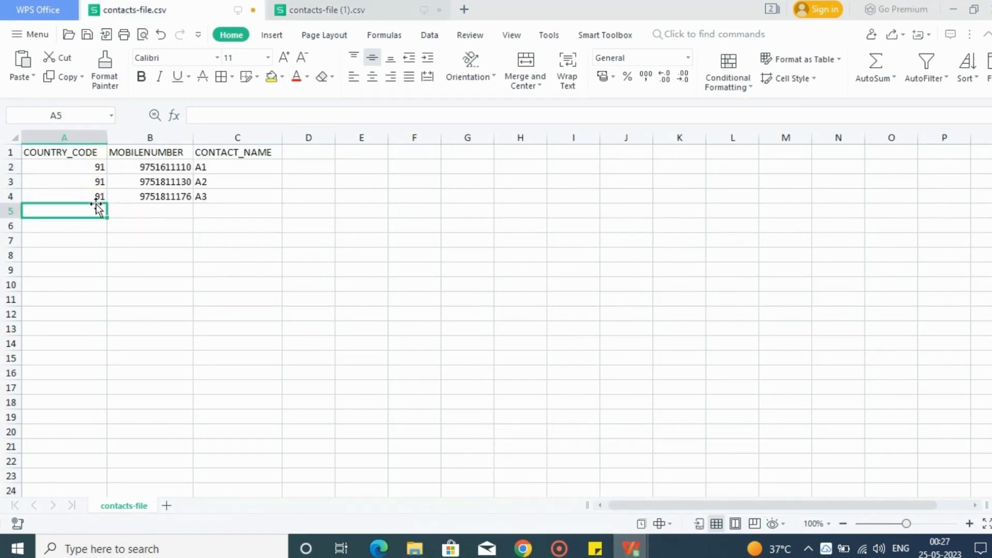
Begin saving contacts-file.csv as a new copy and enter Testdoc as the document name
{"action": "left_click", "coordinate": [35, 40]}
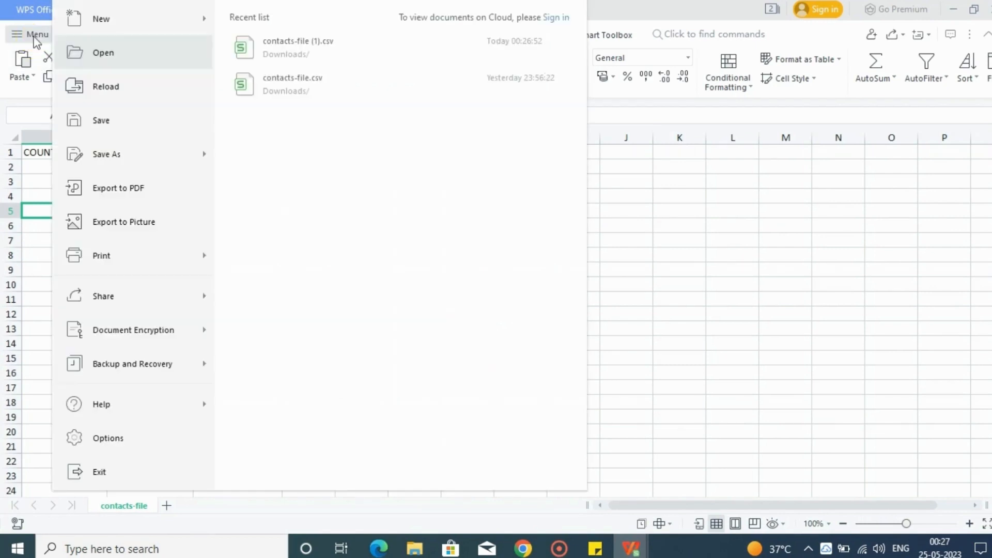
{"action": "left_click", "coordinate": [106, 155]}
{"action": "left_click", "coordinate": [106, 155]}
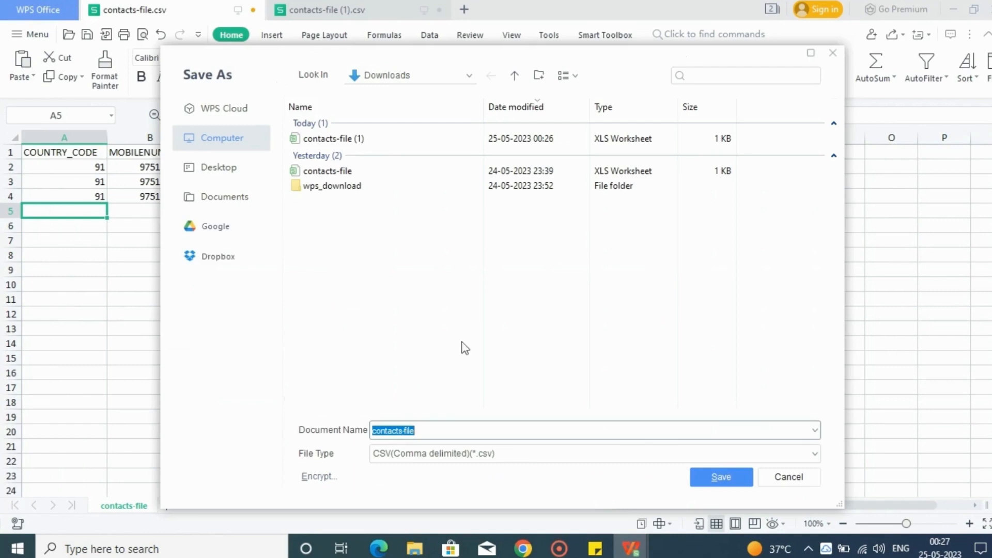
{"action": "left_click", "coordinate": [436, 429]}
{"action": "key", "text": "BackSpace"}
{"action": "key", "text": "BackSpace"}
{"action": "key", "text": "BackSpace"}
{"action": "key", "text": "BackSpace"}
{"action": "key", "text": "BackSpace"}
{"action": "key", "text": "BackSpace"}
{"action": "key", "text": "BackSpace"}
{"action": "key", "text": "BackSpace"}
{"action": "key", "text": "BackSpace"}
{"action": "key", "text": "BackSpace"}
{"action": "key", "text": "BackSpace"}
{"action": "key", "text": "BackSpace"}
{"action": "key", "text": "BackSpace"}
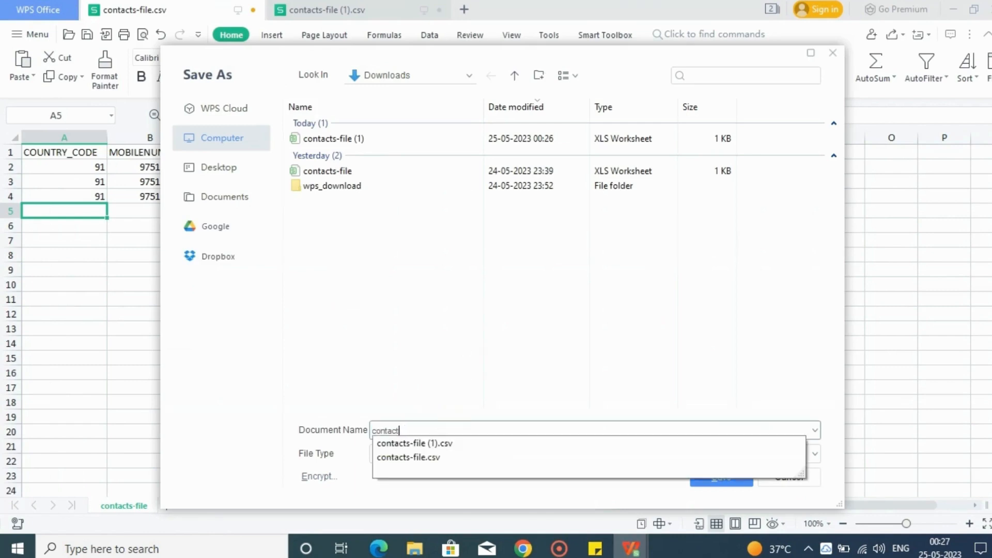
{"action": "type", "text": "Tse"}
{"action": "key", "text": "BackSpace"}
{"action": "key", "text": "BackSpace"}
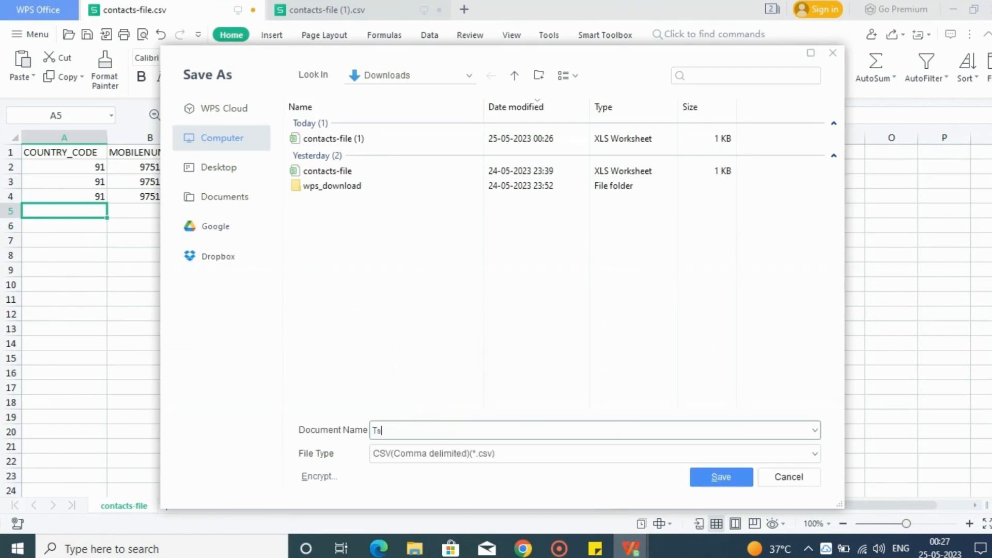
{"action": "type", "text": "ests"}
{"action": "key", "text": "BackSpace"}
{"action": "key", "text": "BackSpace"}
{"action": "type", "text": "doc"}
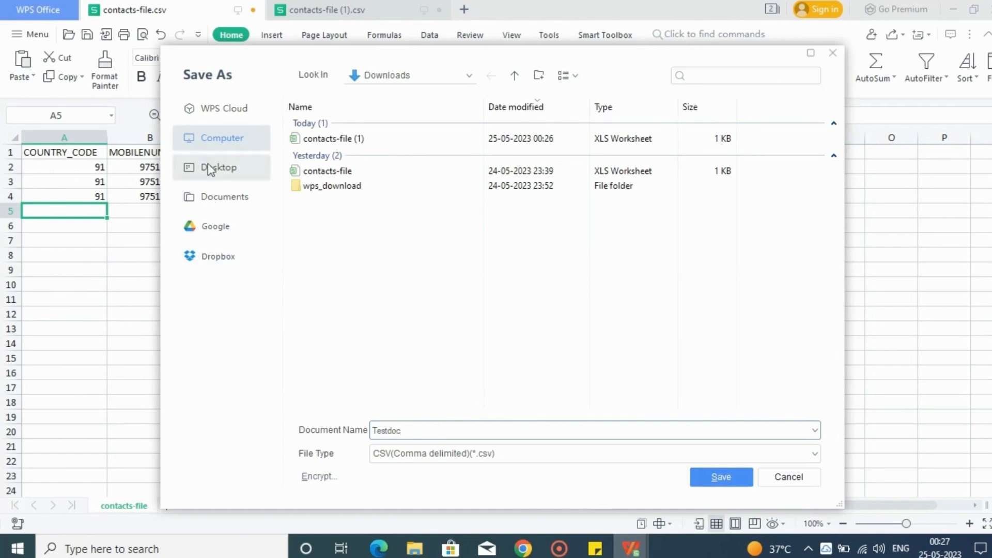
Save Testdoc to the Desktop and keep the comma-delimited CSV format
{"action": "left_click", "coordinate": [209, 169]}
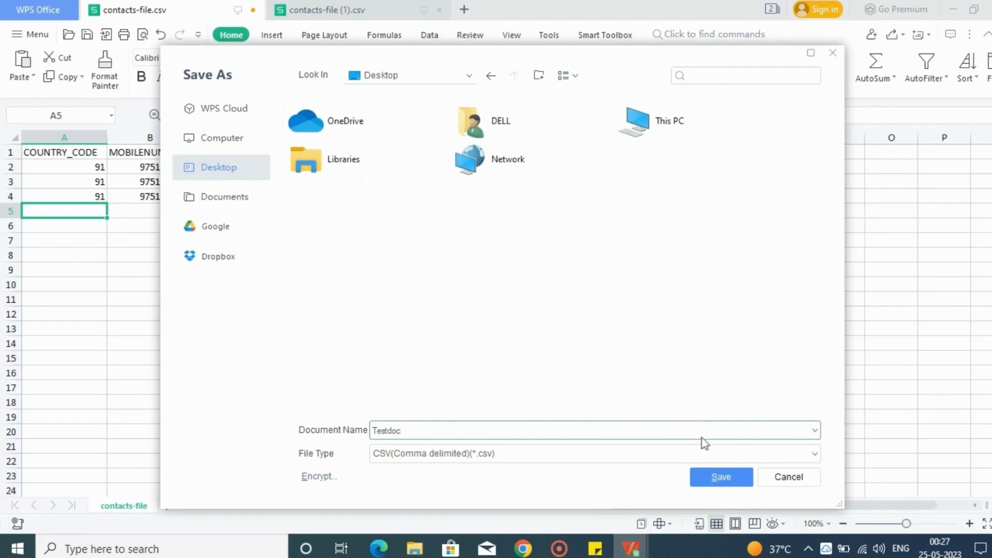
{"action": "left_click", "coordinate": [716, 476]}
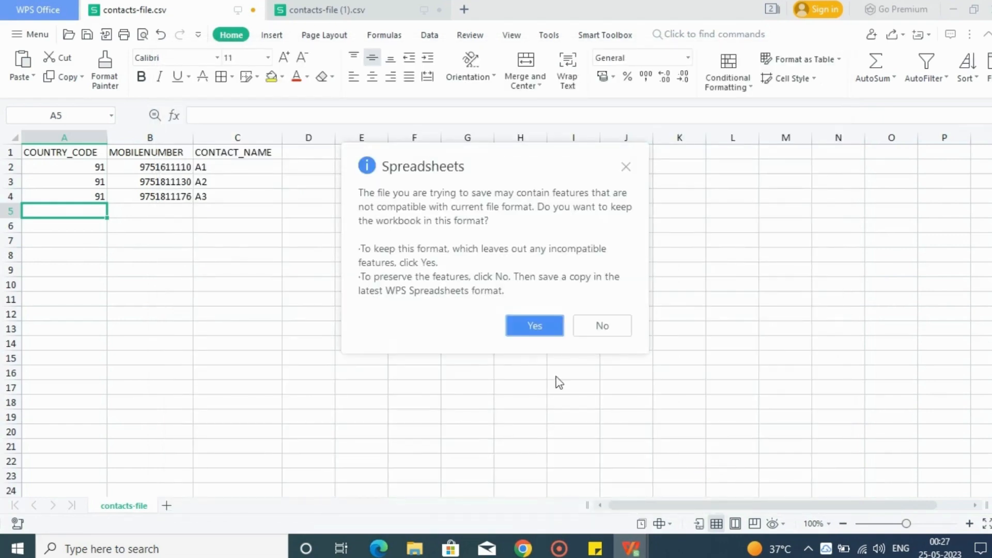
{"action": "left_click", "coordinate": [547, 325]}
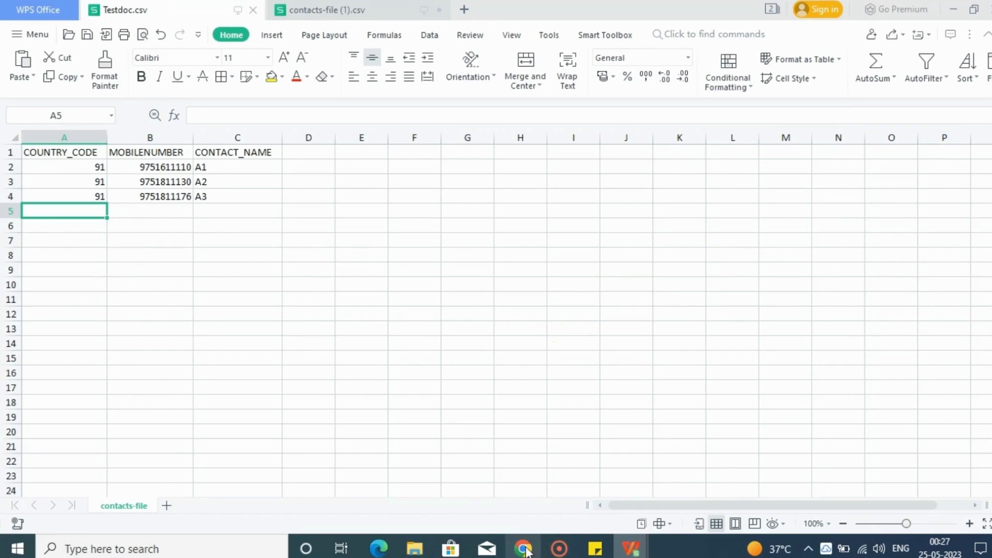
Switch back to ASKEVA in Chrome, open the contact import form and choose the askeva-test group
{"action": "mouse_move", "coordinate": [525, 552]}
{"action": "left_click", "coordinate": [522, 498]}
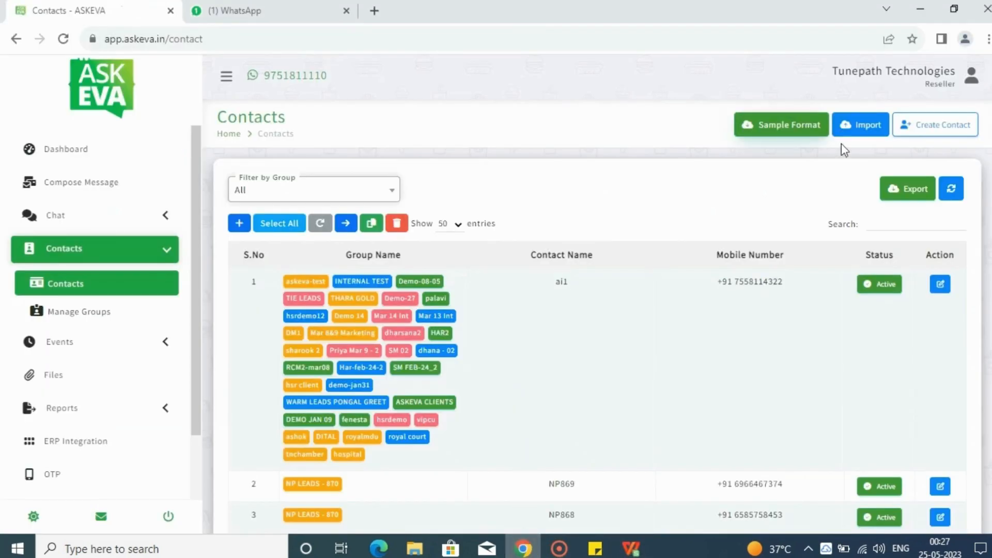
{"action": "left_click", "coordinate": [855, 126]}
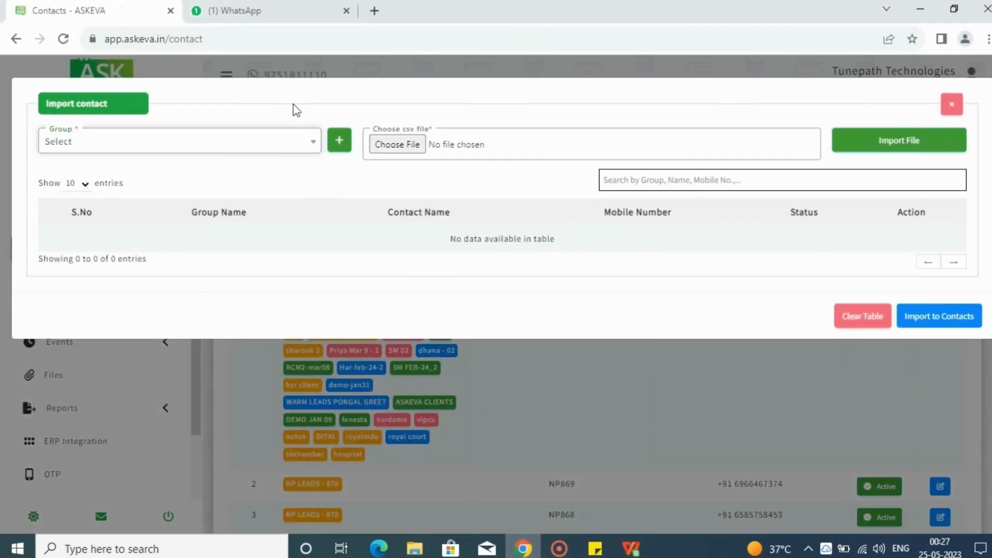
{"action": "left_click", "coordinate": [277, 136]}
{"action": "left_click", "coordinate": [140, 211]}
Choose Testdoc from the Desktop as the CSV file and load its rows into the import table
{"action": "left_click", "coordinate": [398, 147]}
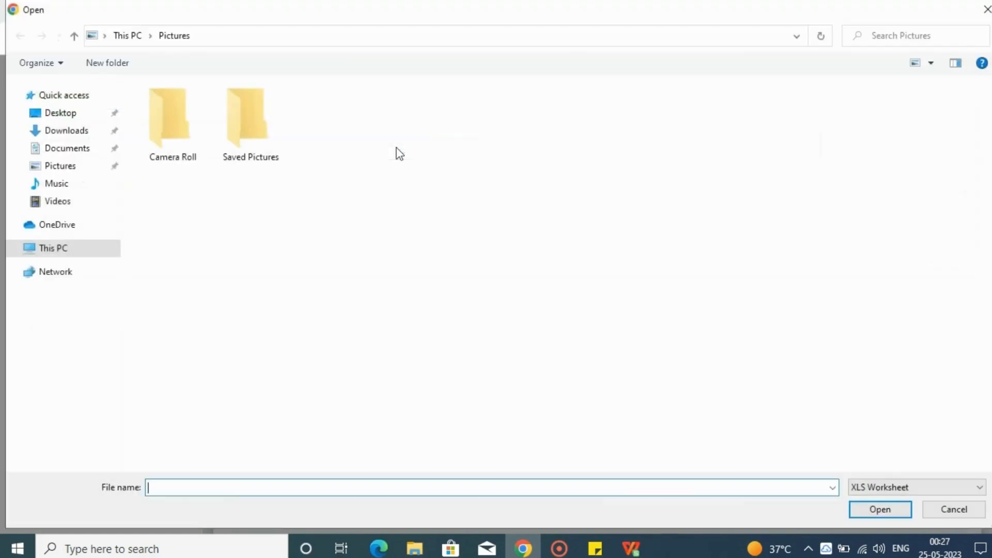
{"action": "left_click", "coordinate": [49, 112]}
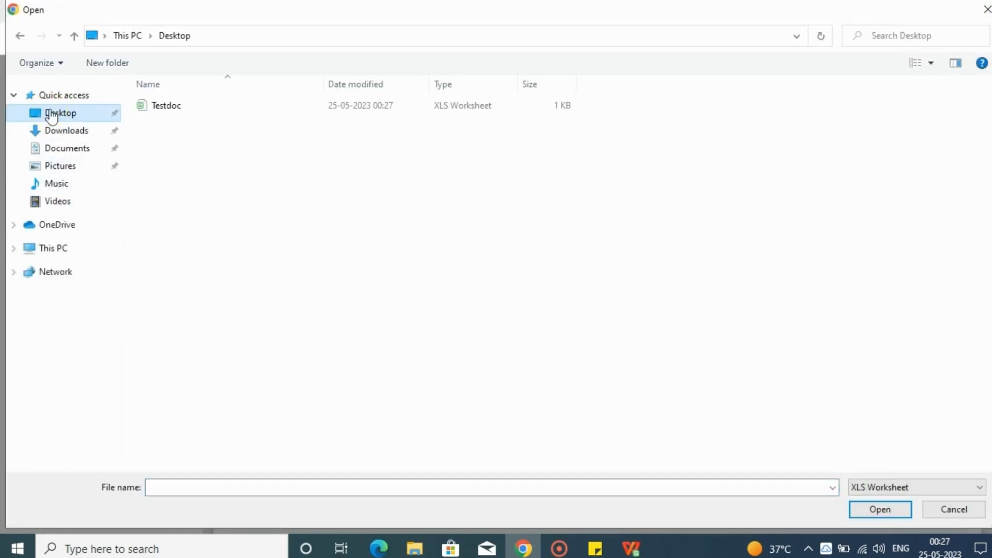
{"action": "left_click", "coordinate": [157, 105]}
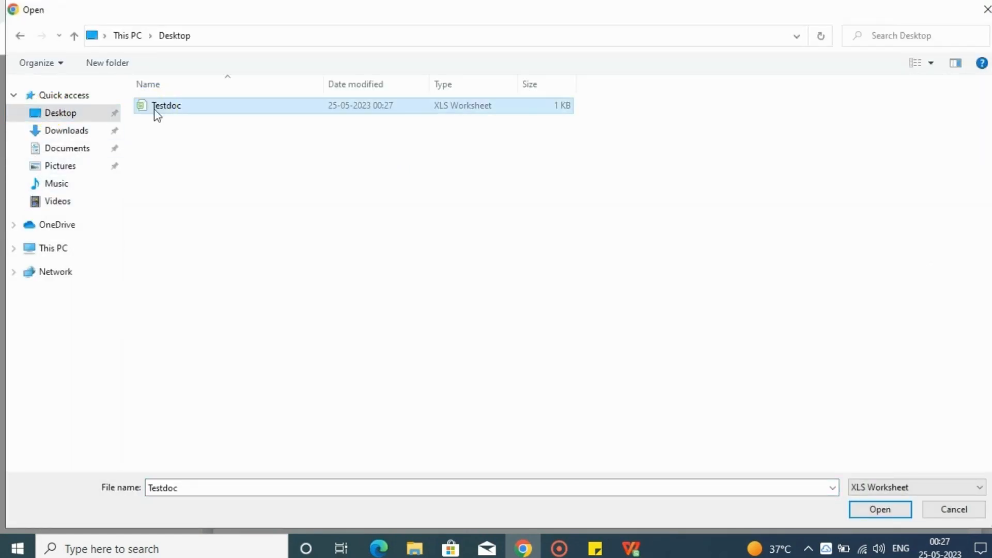
{"action": "left_click", "coordinate": [878, 509]}
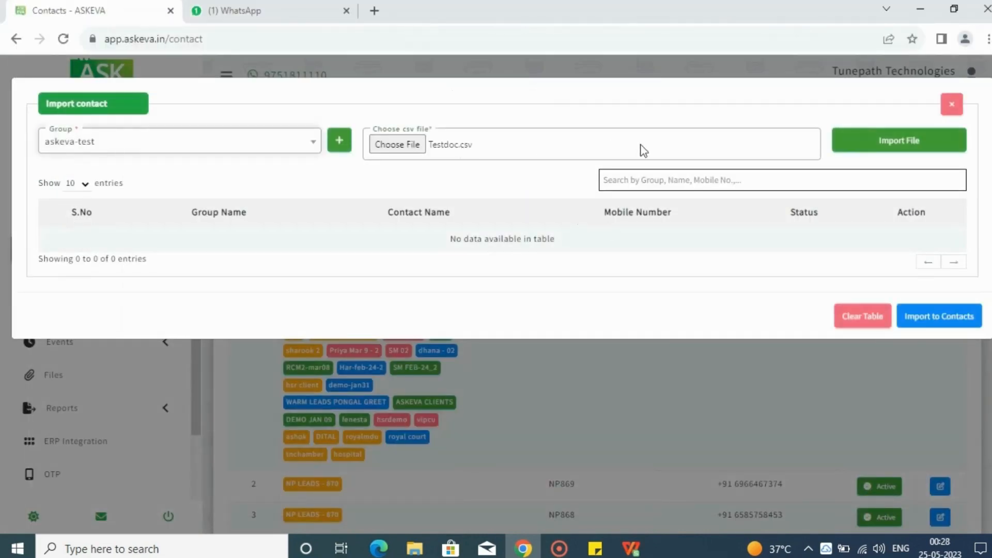
{"action": "left_click", "coordinate": [900, 147]}
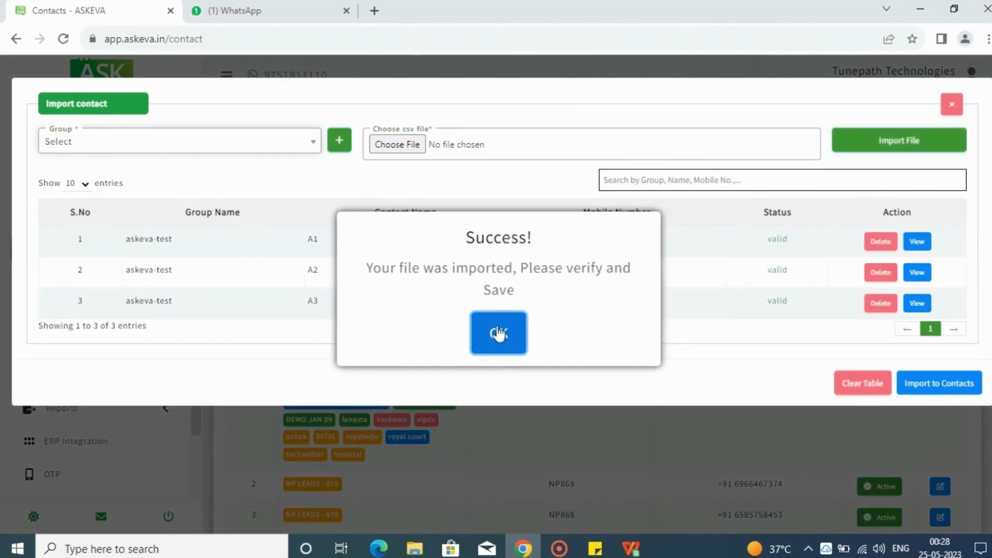
{"action": "left_click", "coordinate": [497, 334]}
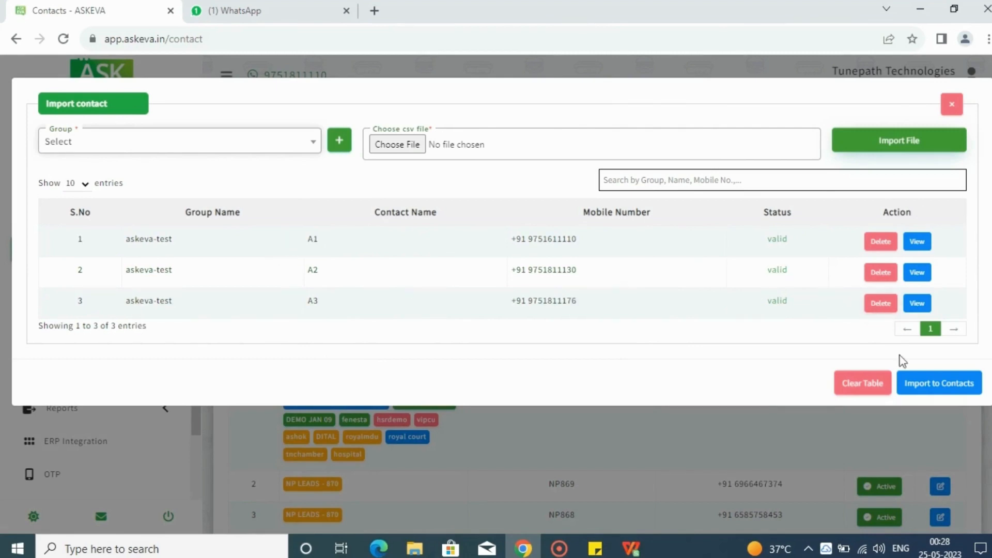
Import the loaded rows to the contacts, close the import form and refresh the contact list
{"action": "left_click", "coordinate": [926, 385]}
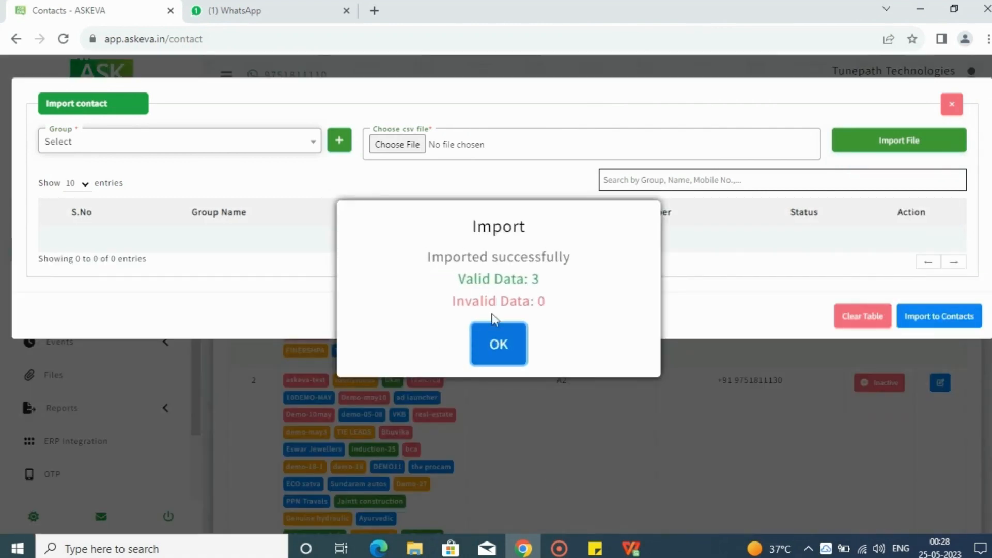
{"action": "left_click", "coordinate": [490, 352]}
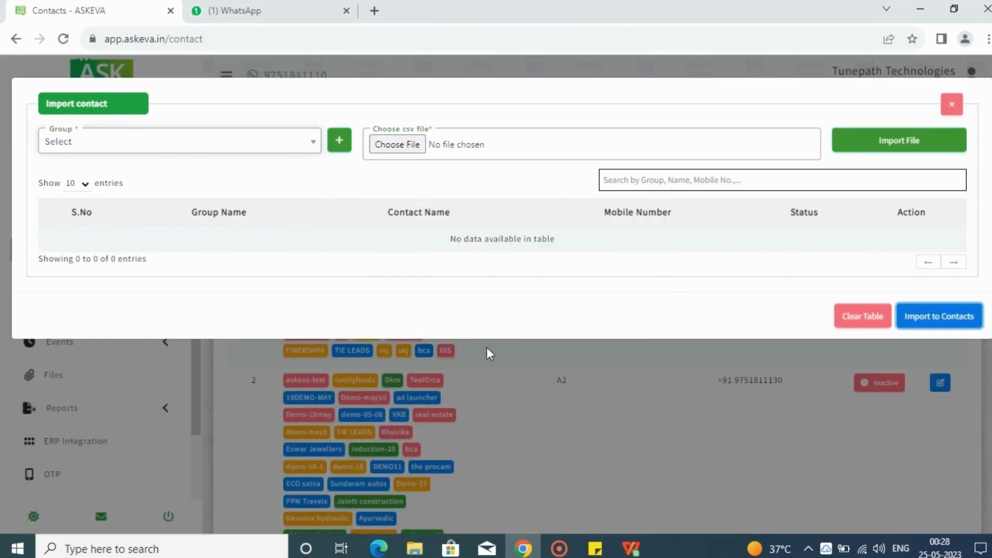
{"action": "left_click", "coordinate": [953, 104]}
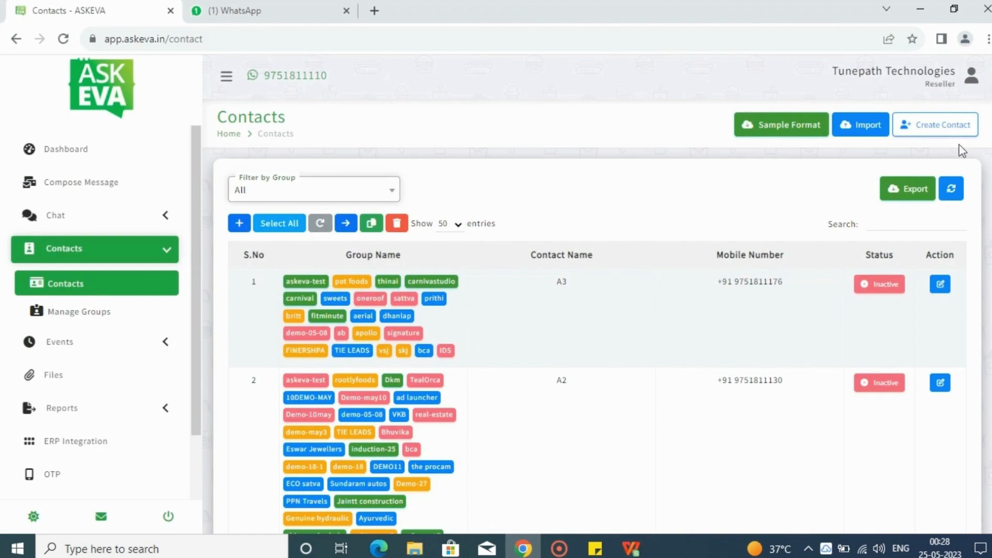
{"action": "left_click", "coordinate": [950, 190]}
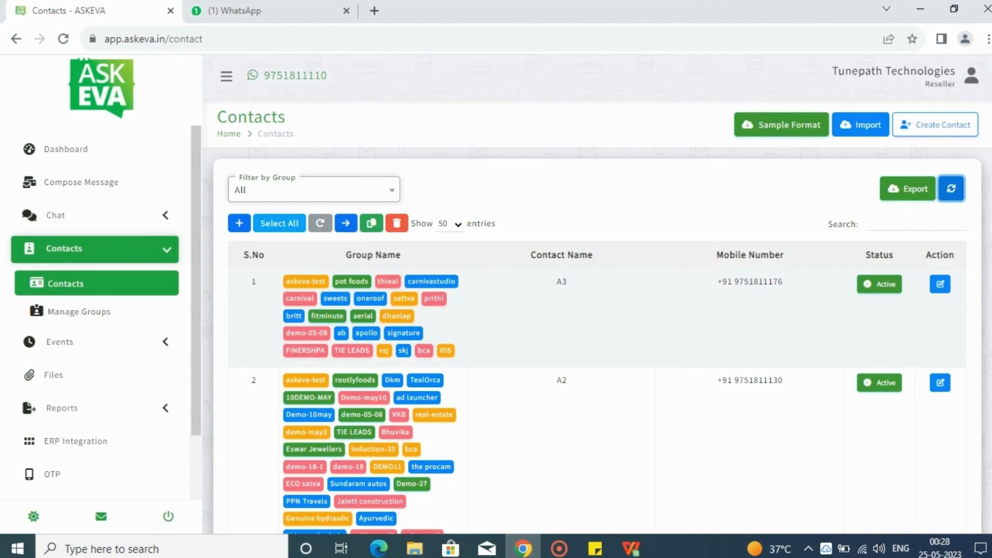
Filter the contact list by the askeva-test group and look through its contacts
{"action": "scroll", "coordinate": [597, 336], "scroll_direction": "down", "scroll_amount": 2}
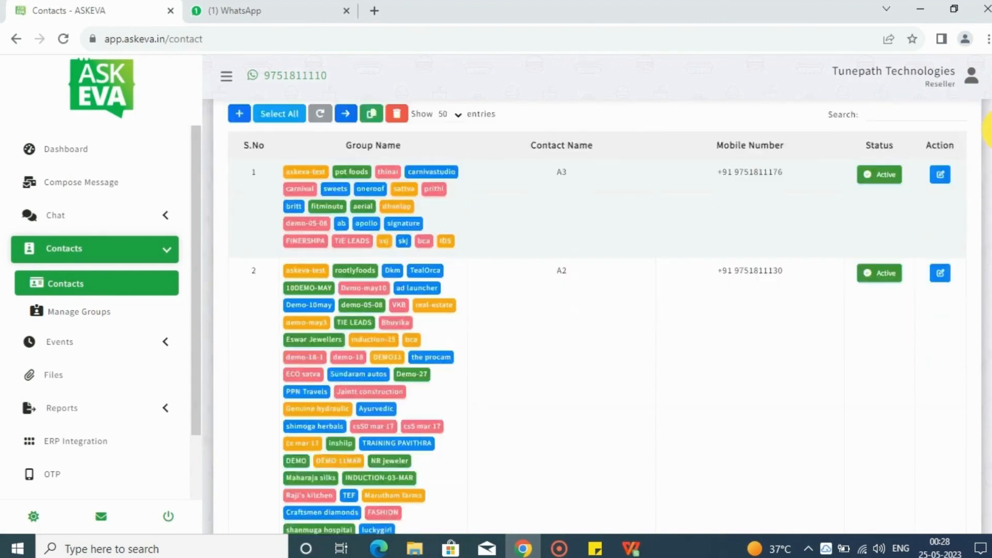
{"action": "scroll", "coordinate": [597, 336], "scroll_direction": "up", "scroll_amount": 2}
{"action": "left_click", "coordinate": [329, 183]}
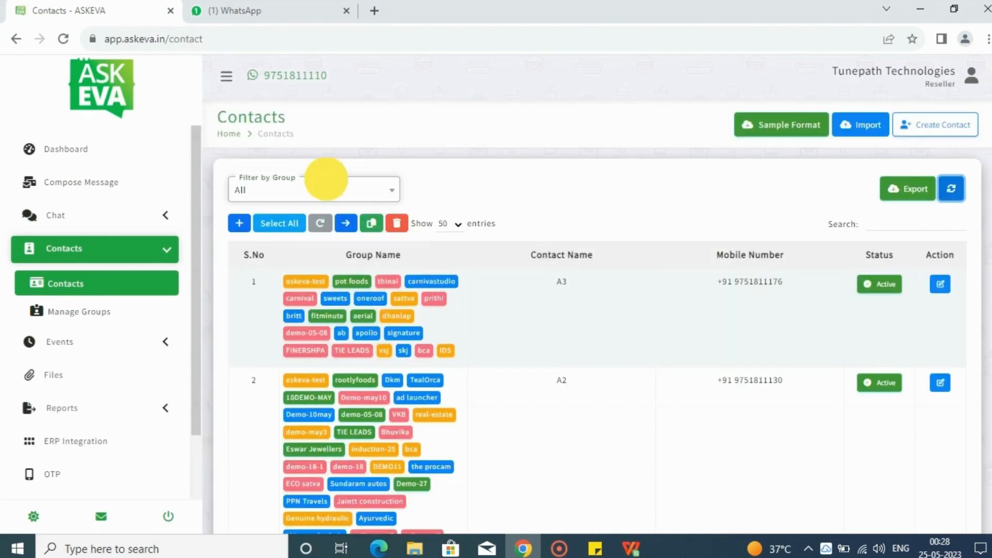
{"action": "left_click", "coordinate": [288, 260]}
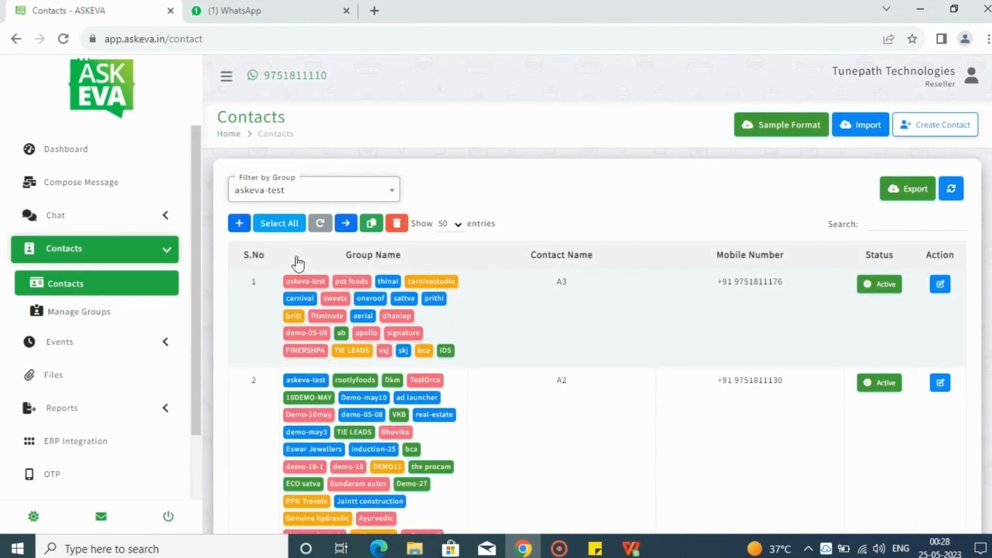
{"action": "left_click_drag", "start_coordinate": [984, 124], "coordinate": [966, 433]}
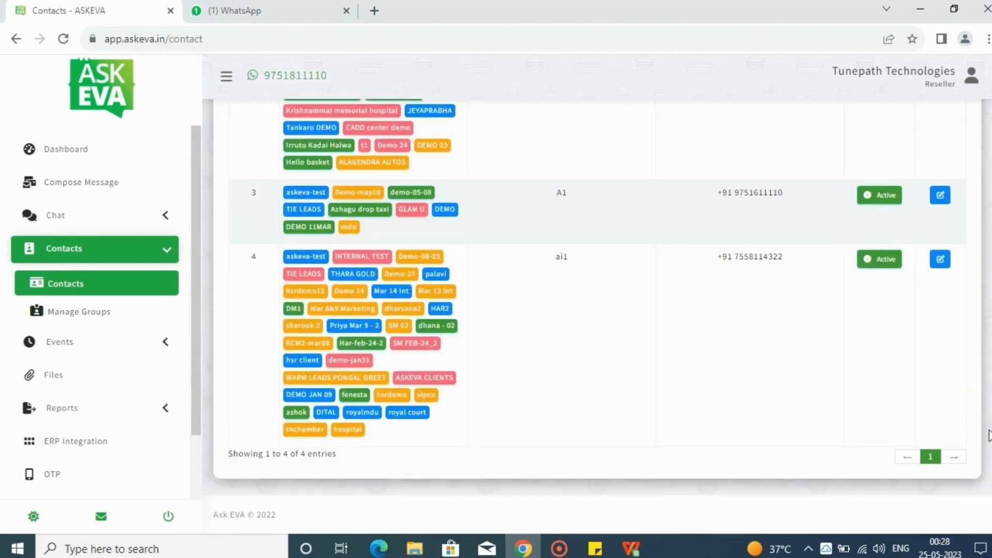
{"action": "left_click_drag", "start_coordinate": [987, 429], "coordinate": [988, 178]}
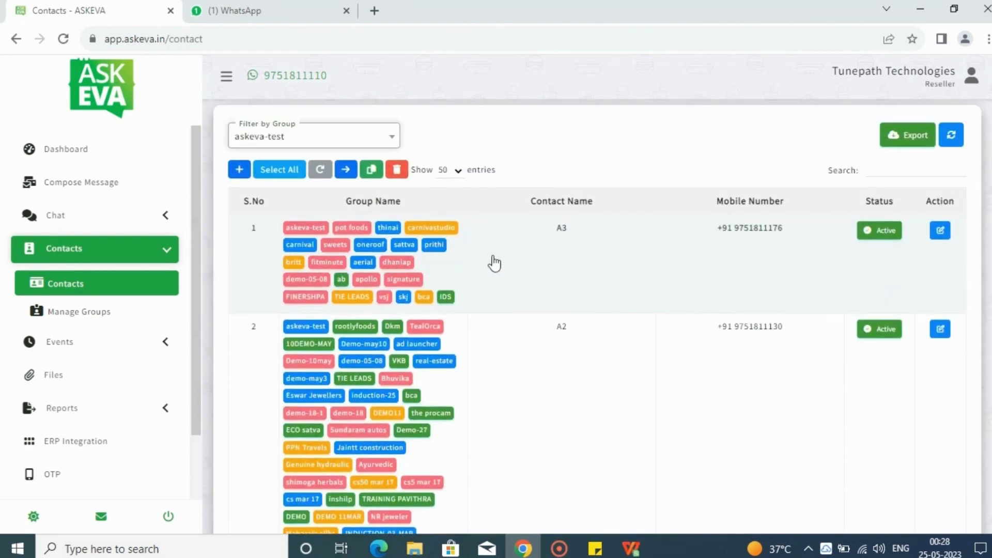
Open contact A3 for editing, view its group choices and close the form without saving
{"action": "left_click", "coordinate": [940, 231]}
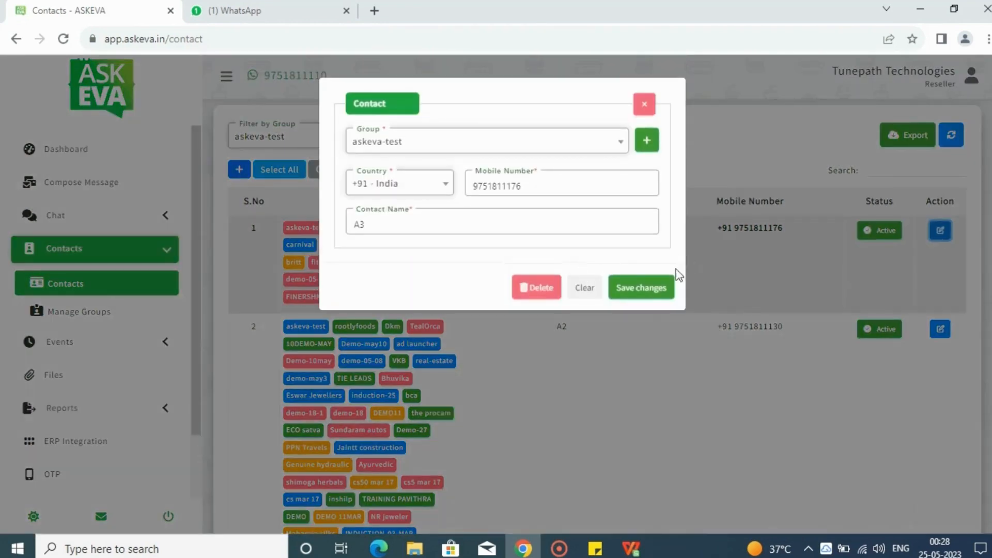
{"action": "left_click", "coordinate": [485, 152]}
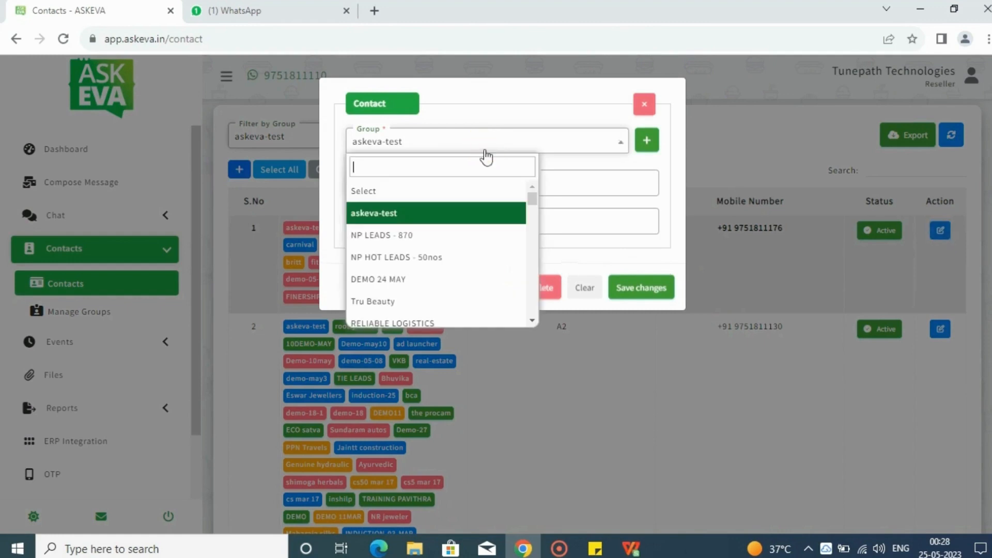
{"action": "left_click", "coordinate": [480, 144]}
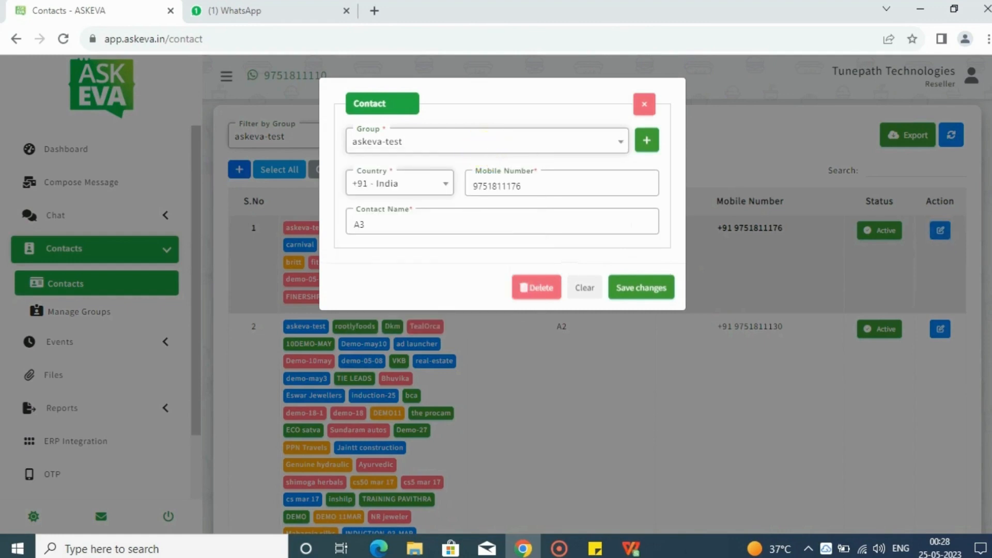
{"action": "left_click", "coordinate": [644, 105]}
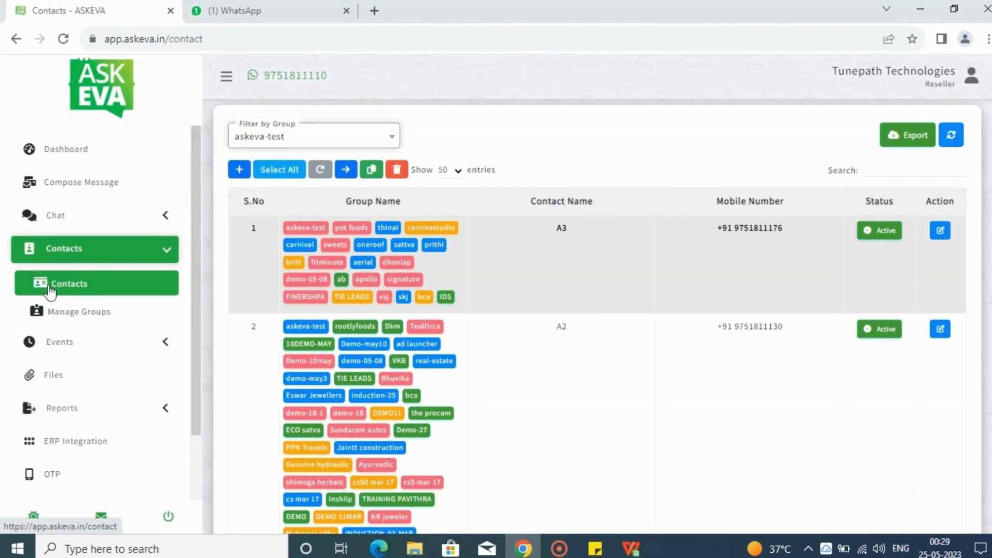
Start composing a message and prefix the default campaign name with askeva-panel-training-
{"action": "left_click", "coordinate": [87, 194]}
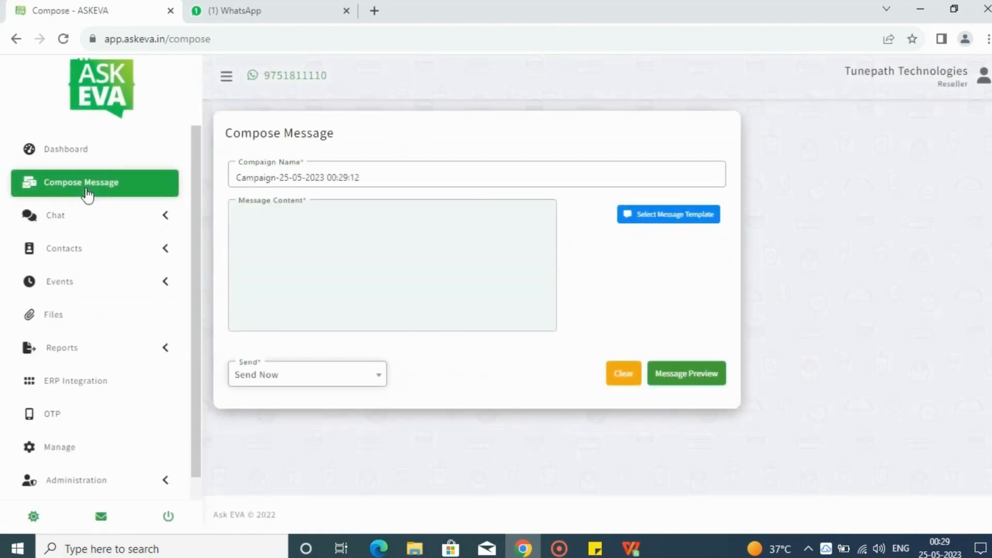
{"action": "left_click", "coordinate": [235, 181]}
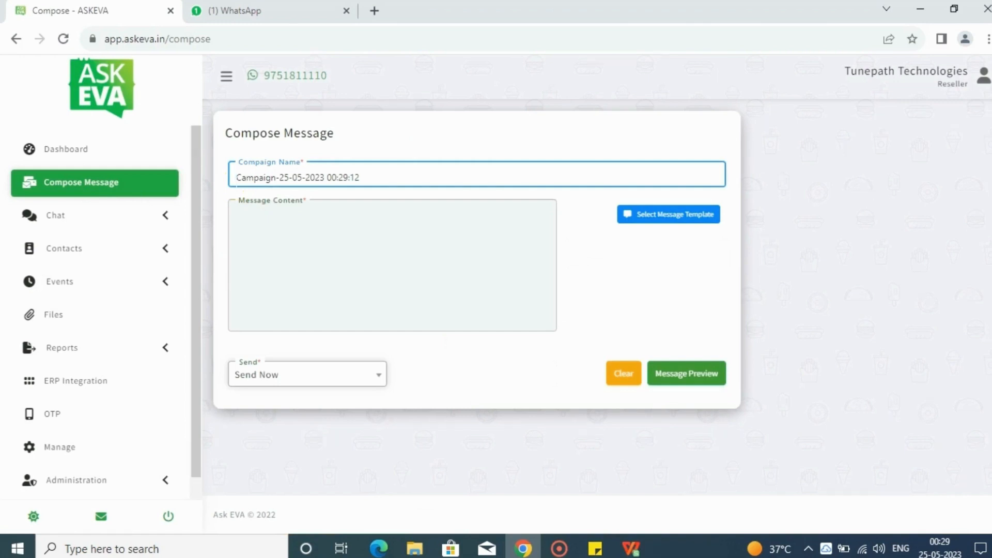
{"action": "type", "text": "askeva-"}
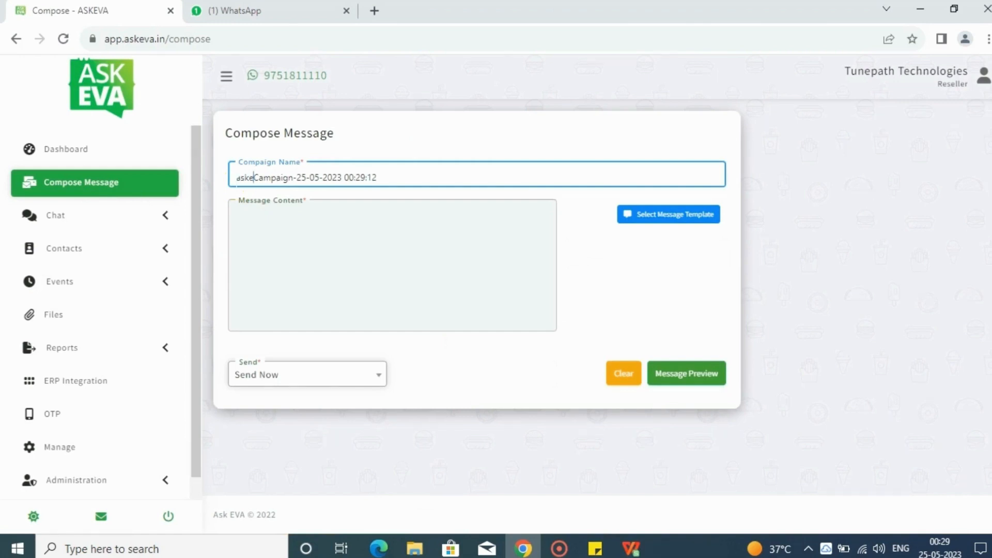
{"action": "type", "text": "panel-tr"}
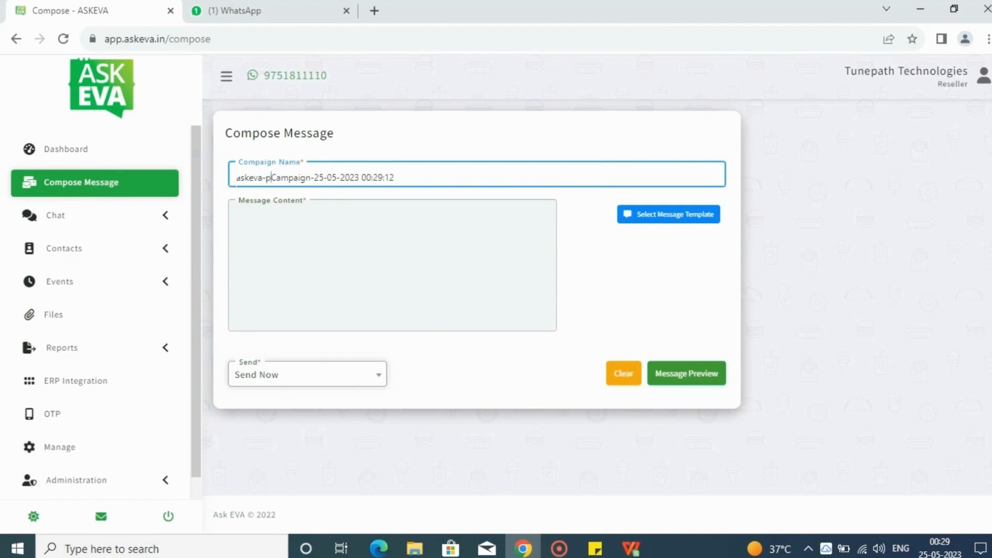
{"action": "type", "text": "aining-"}
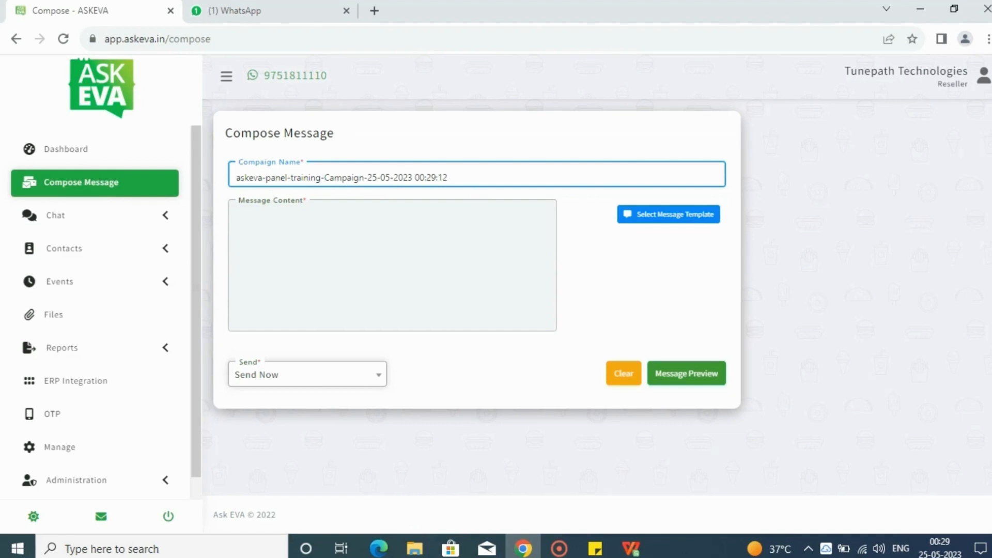
Select the aj_college image template as the campaign's message content
{"action": "left_click", "coordinate": [639, 222]}
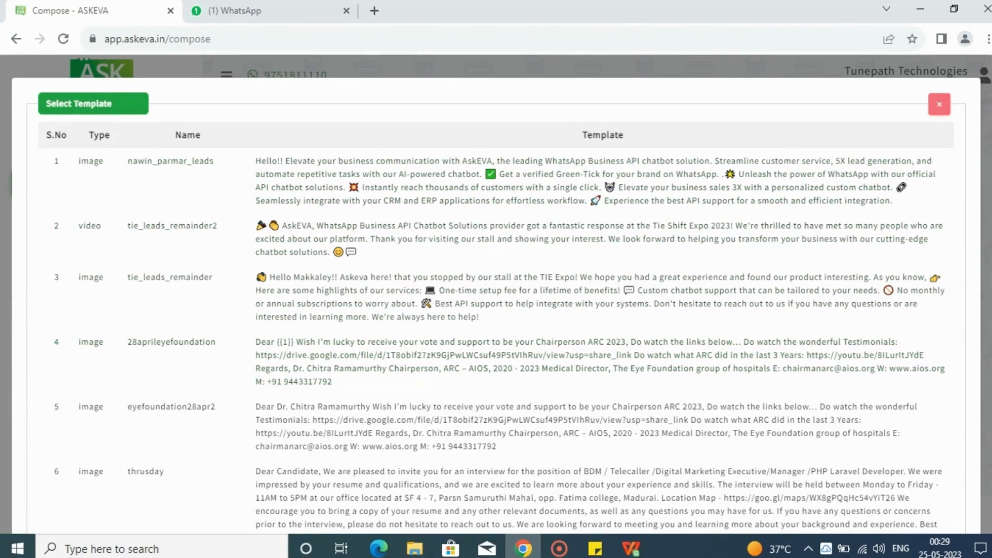
{"action": "left_click_drag", "start_coordinate": [991, 113], "coordinate": [990, 430]}
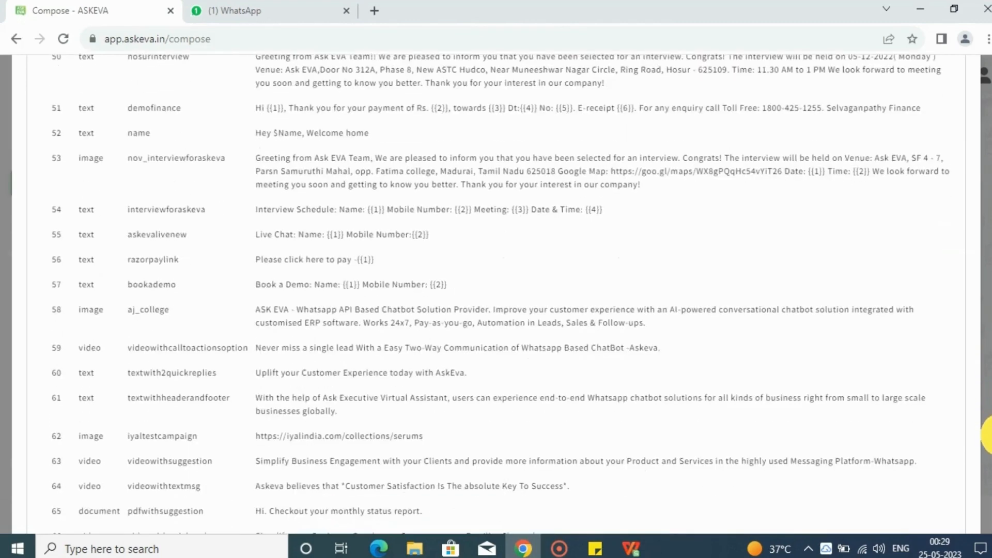
{"action": "left_click", "coordinate": [394, 302]}
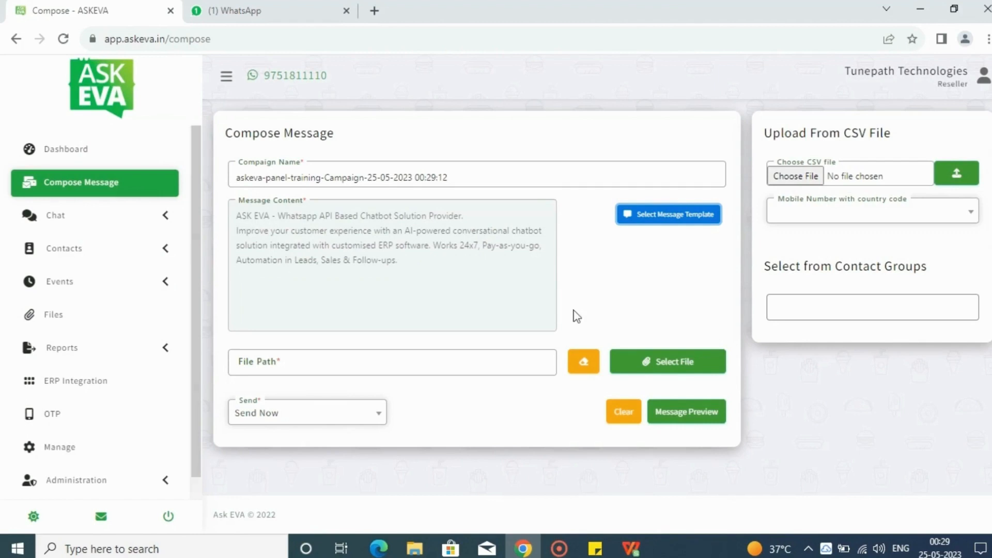
Attach the existing upload named Ask Eva, on page 3 of the uploads, as the message's image file
{"action": "left_click", "coordinate": [641, 364]}
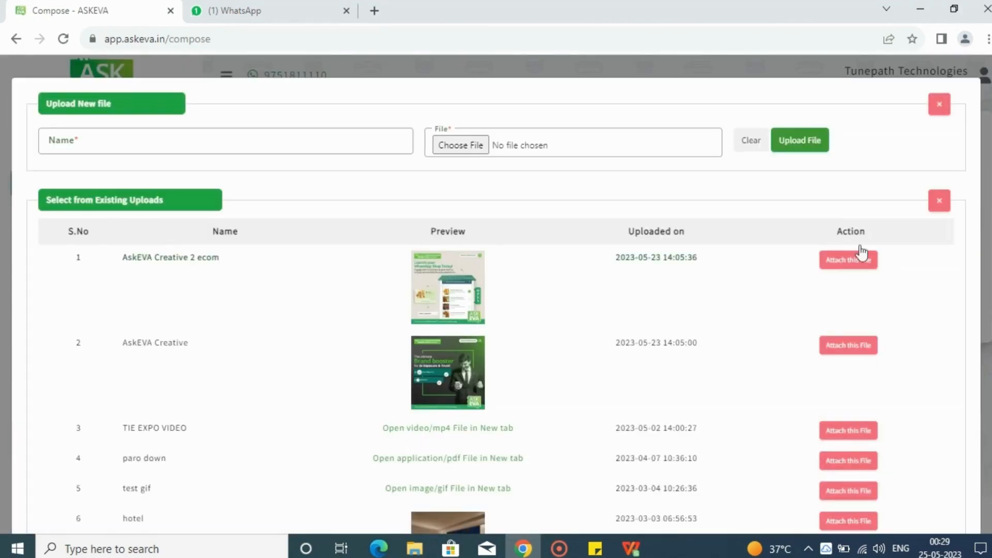
{"action": "scroll", "coordinate": [987, 229], "scroll_direction": "down", "scroll_amount": 20}
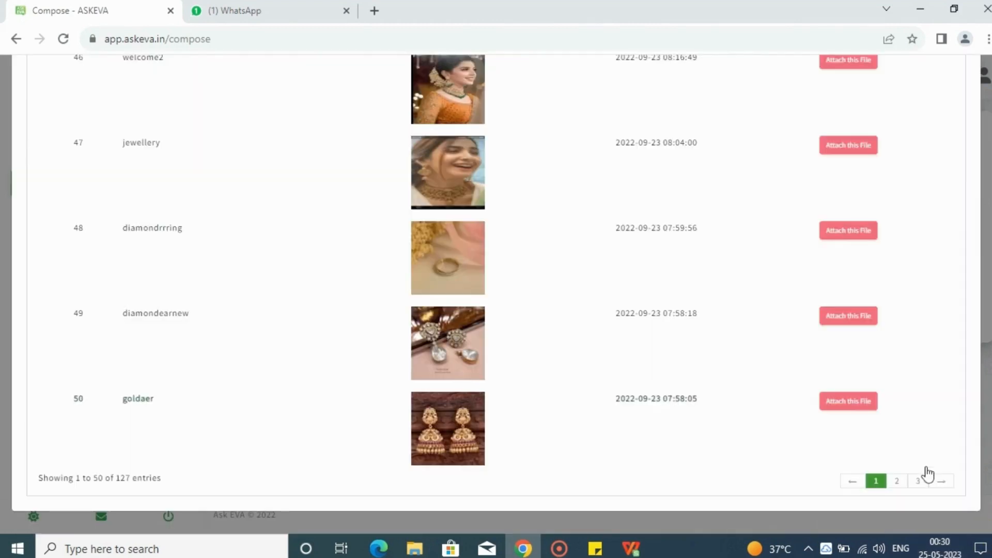
{"action": "left_click", "coordinate": [918, 480]}
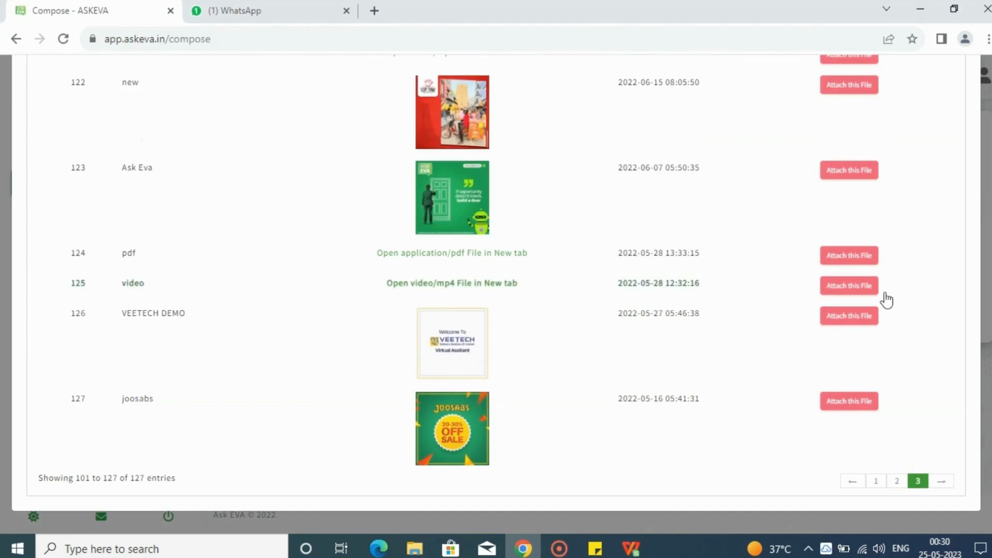
{"action": "left_click", "coordinate": [859, 174]}
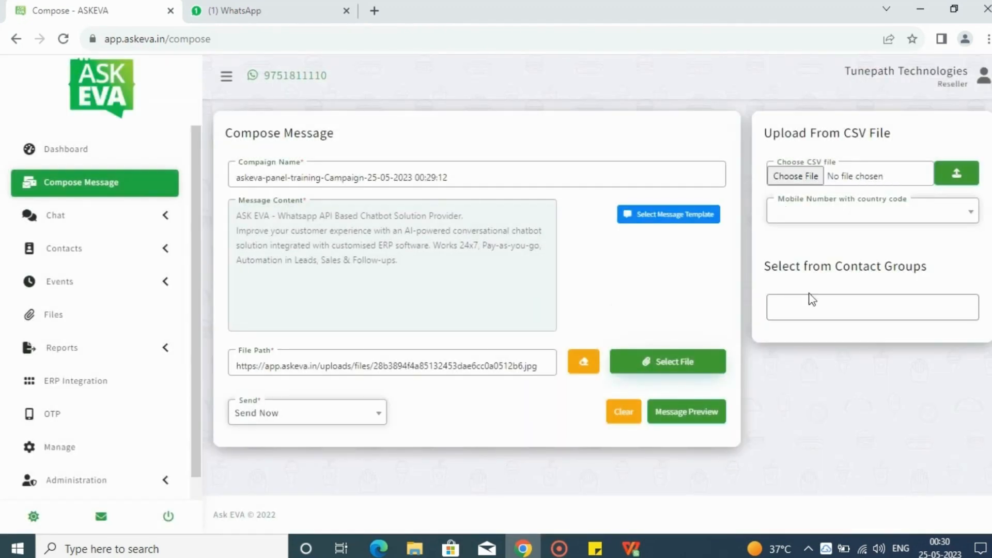
Add the askeva-test contact group as recipients and preview the message with its recipient list
{"action": "left_click", "coordinate": [788, 314]}
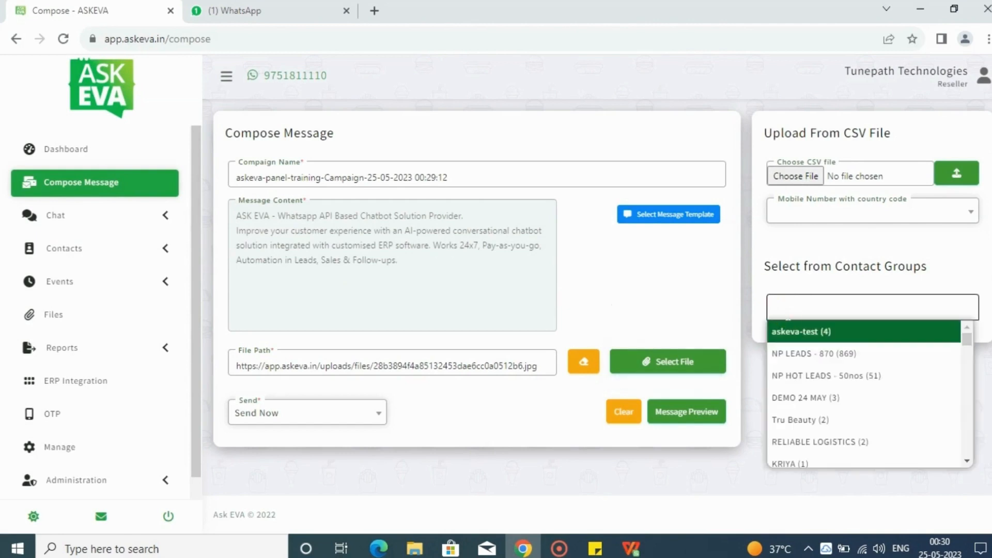
{"action": "left_click", "coordinate": [796, 333]}
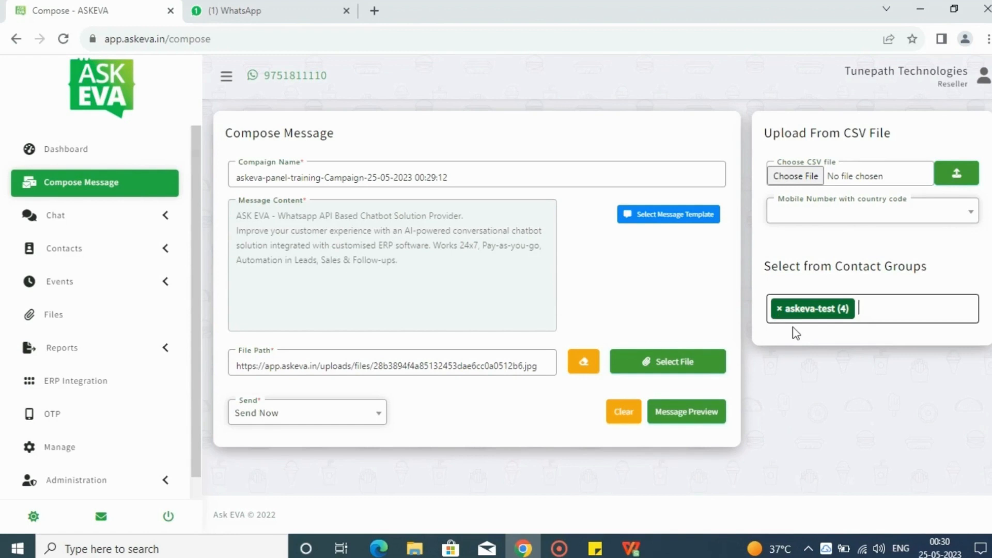
{"action": "left_click", "coordinate": [683, 413]}
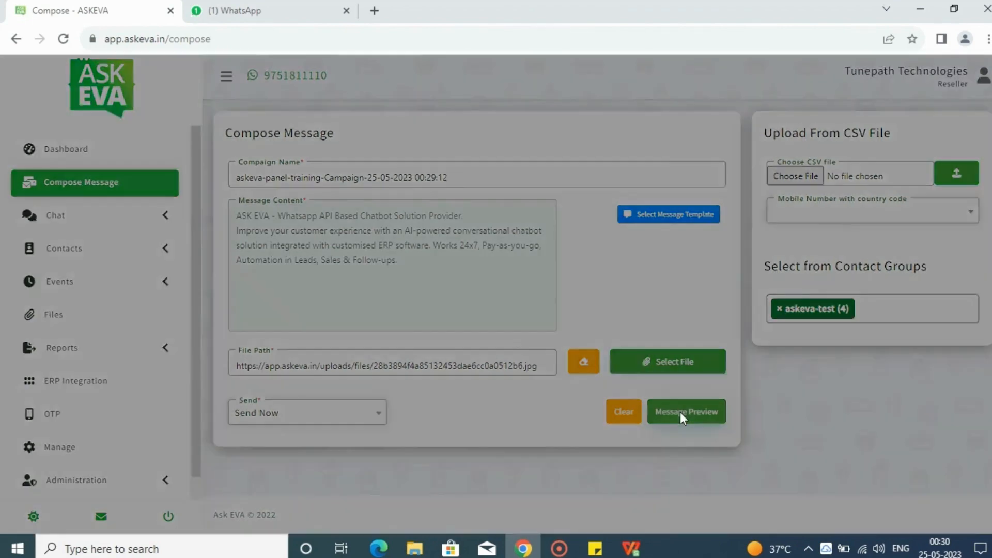
{"action": "scroll", "coordinate": [496, 295], "scroll_direction": "down", "scroll_amount": 1}
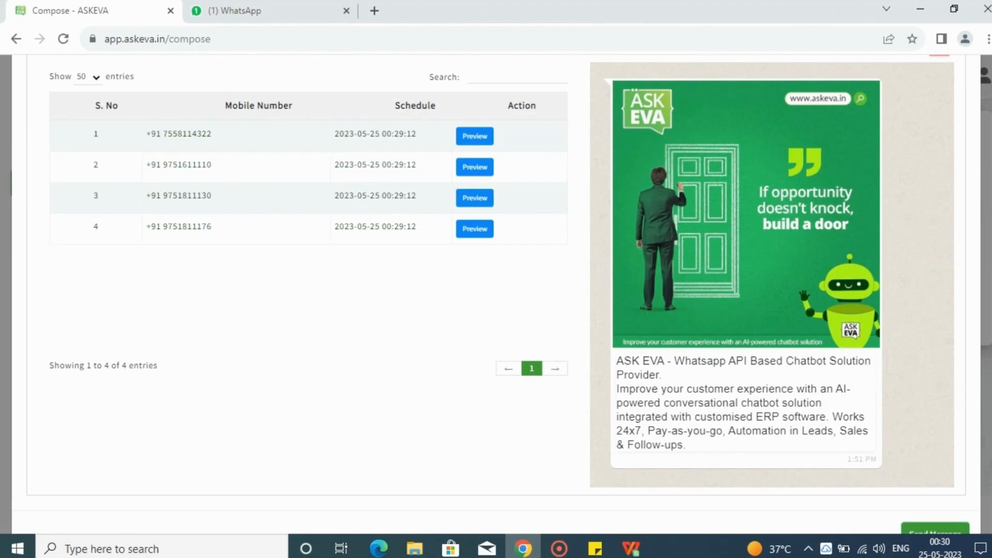
Send the previewed campaign message to the listed recipients and acknowledge the confirmation
{"action": "scroll", "coordinate": [986, 171], "scroll_direction": "down", "scroll_amount": 1}
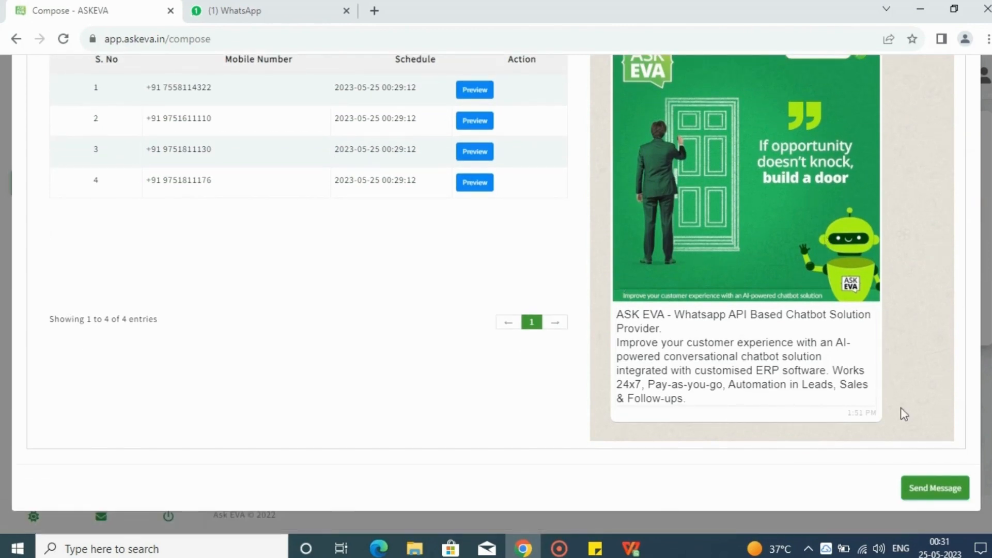
{"action": "left_click", "coordinate": [937, 492]}
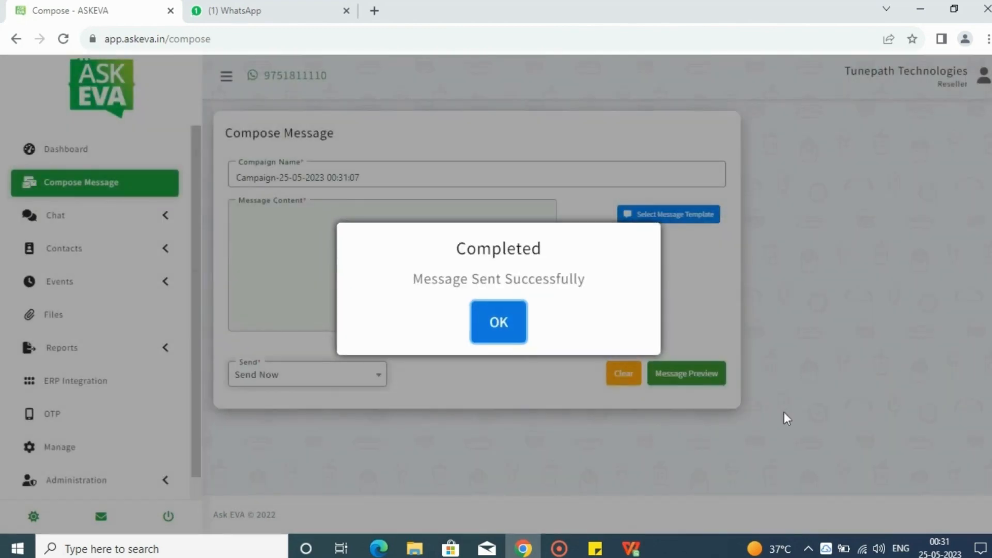
{"action": "left_click", "coordinate": [504, 322]}
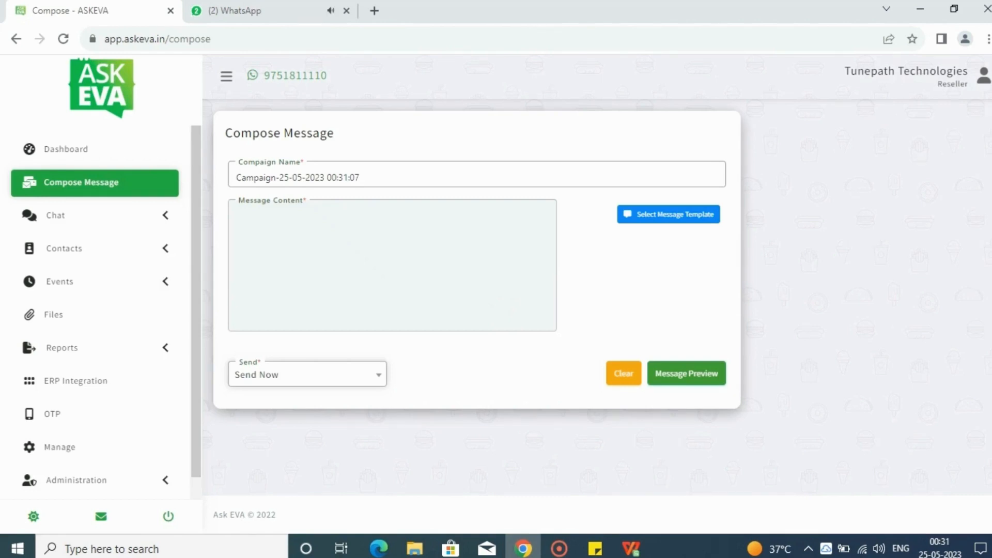
Open the Message Log report and look over its delivery charts and campaign list
{"action": "left_click_drag", "start_coordinate": [200, 238], "coordinate": [194, 263]}
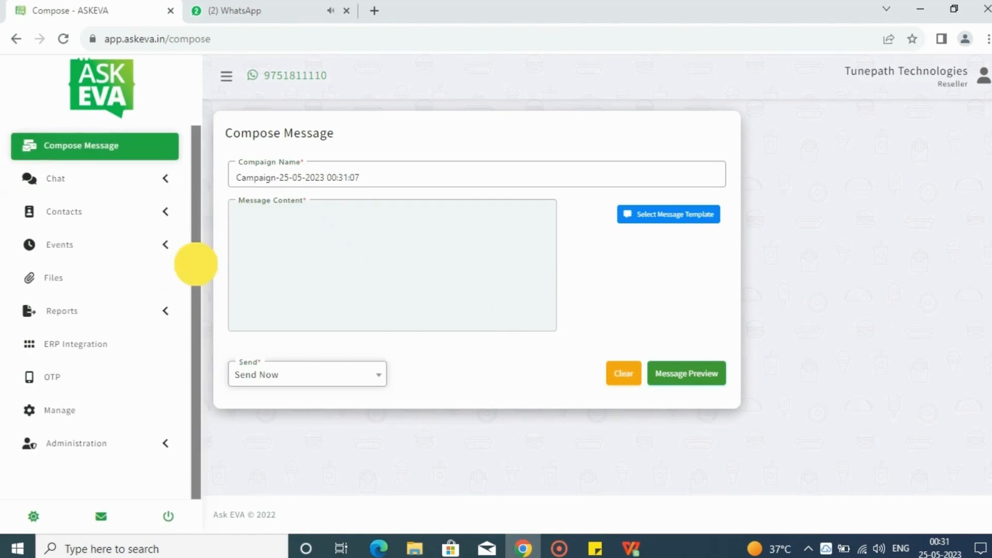
{"action": "left_click", "coordinate": [30, 319]}
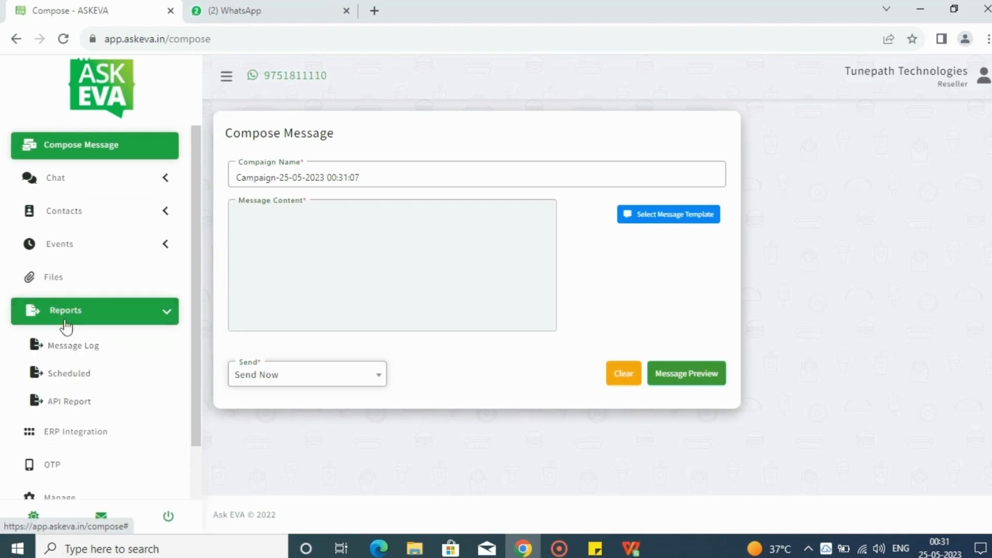
{"action": "left_click", "coordinate": [70, 347]}
{"action": "left_click", "coordinate": [70, 348]}
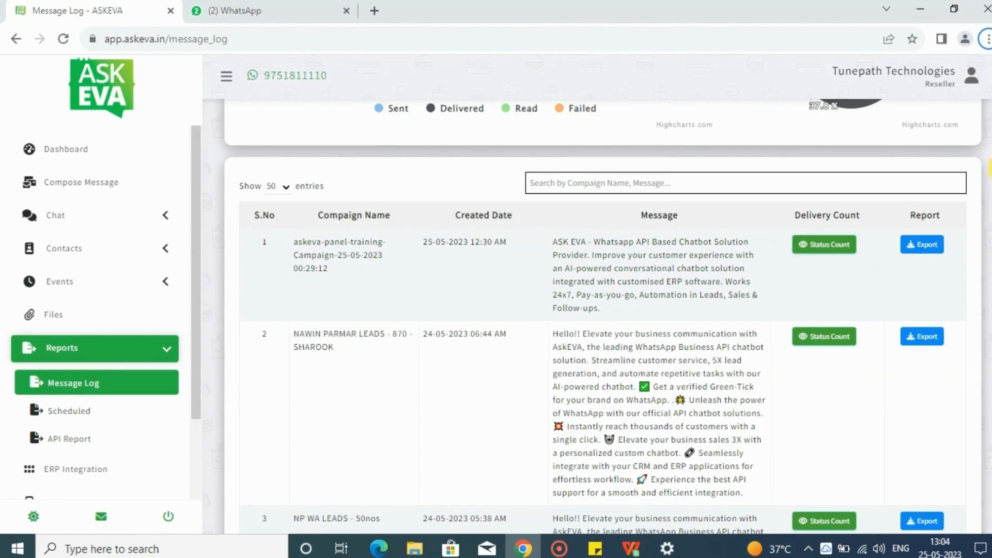
{"action": "scroll", "coordinate": [987, 170], "scroll_direction": "up", "scroll_amount": 2}
{"action": "scroll", "coordinate": [987, 173], "scroll_direction": "down", "scroll_amount": 3}
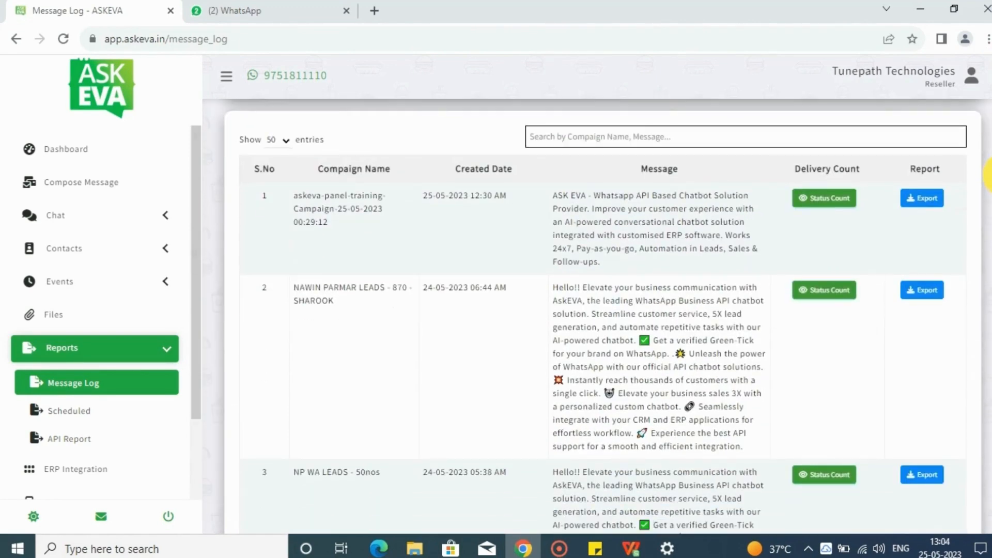
{"action": "scroll", "coordinate": [989, 173], "scroll_direction": "up", "scroll_amount": 4}
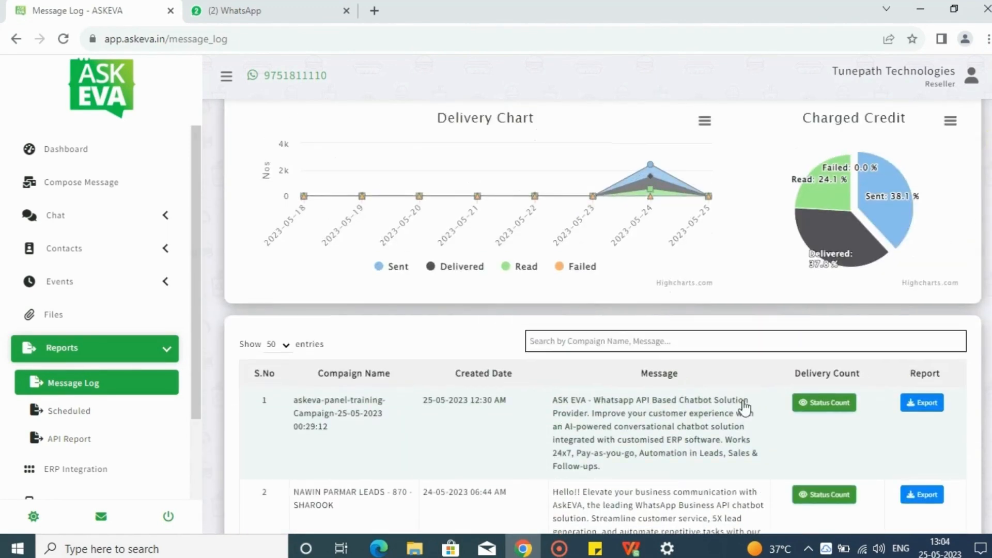
Review and refresh the askeva-panel-training campaign's per-receiver delivery status, and check the received message in WhatsApp Web
{"action": "left_click", "coordinate": [822, 403]}
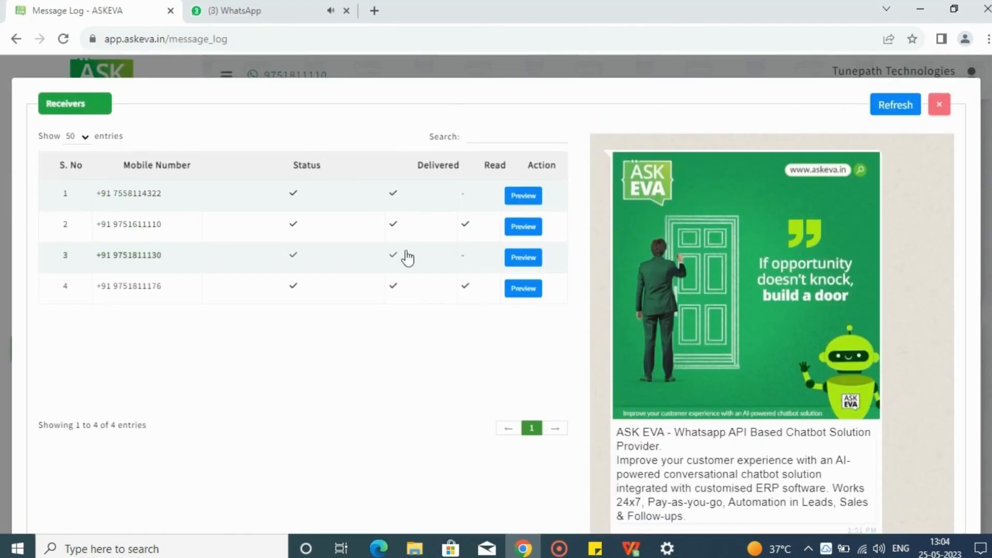
{"action": "left_click", "coordinate": [895, 109]}
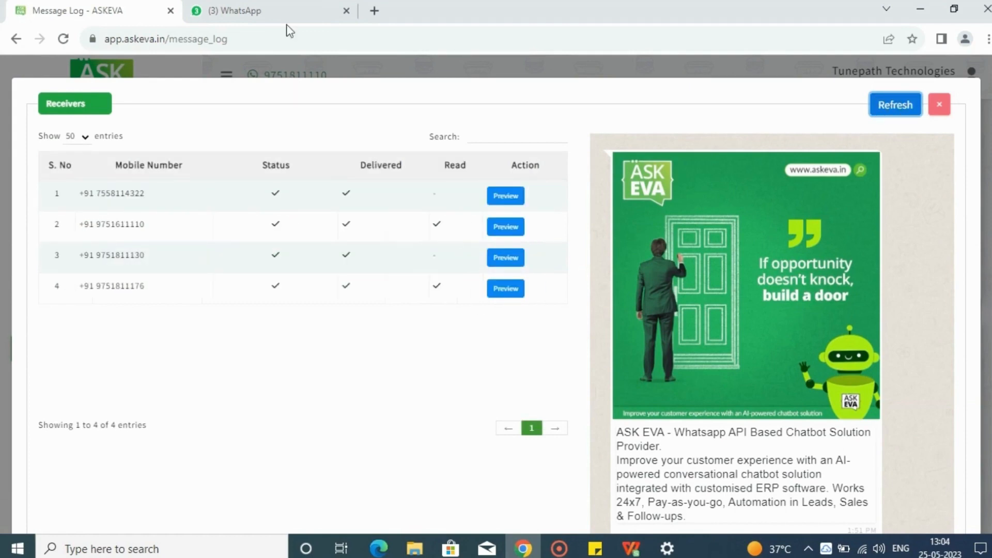
{"action": "left_click", "coordinate": [276, 7]}
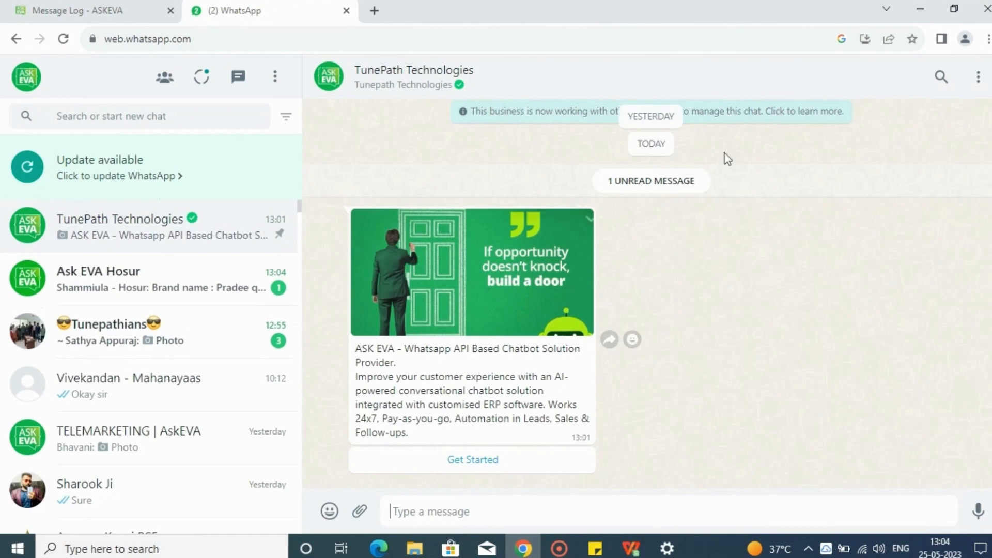
{"action": "left_click", "coordinate": [98, 7]}
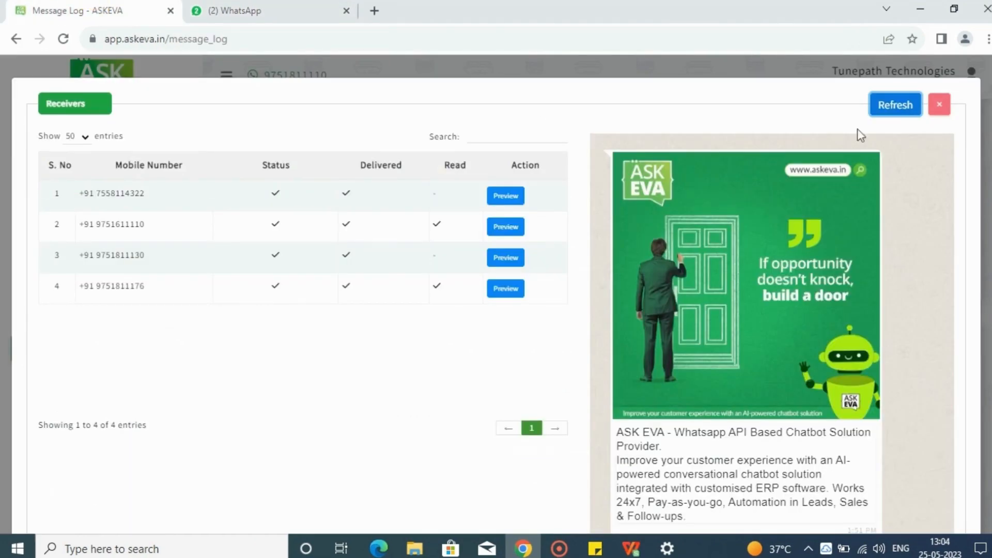
{"action": "left_click", "coordinate": [880, 114]}
{"action": "left_click", "coordinate": [940, 104]}
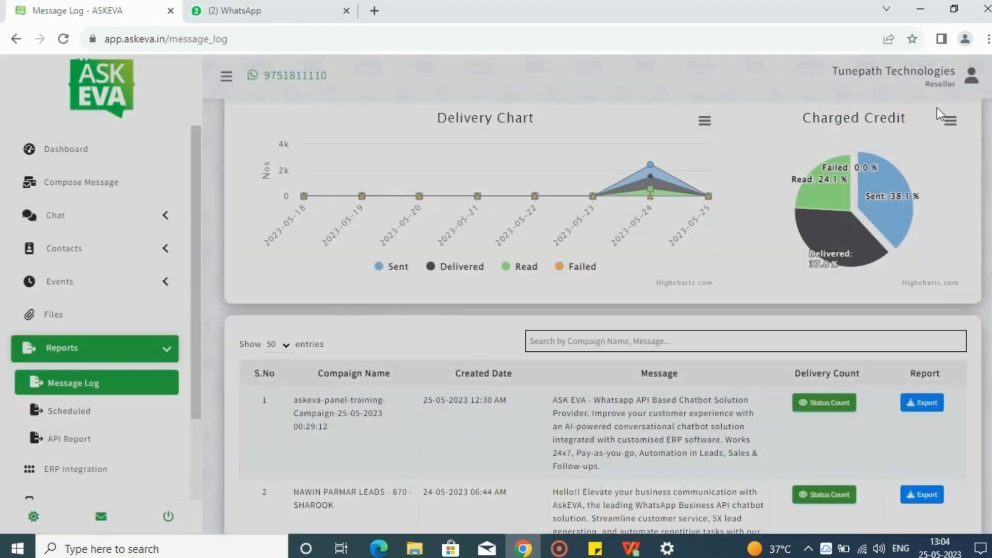
Export the askeva-panel-training campaign's report and open the downloaded message_report.xlsx
{"action": "scroll", "coordinate": [988, 150], "scroll_direction": "down", "scroll_amount": 3}
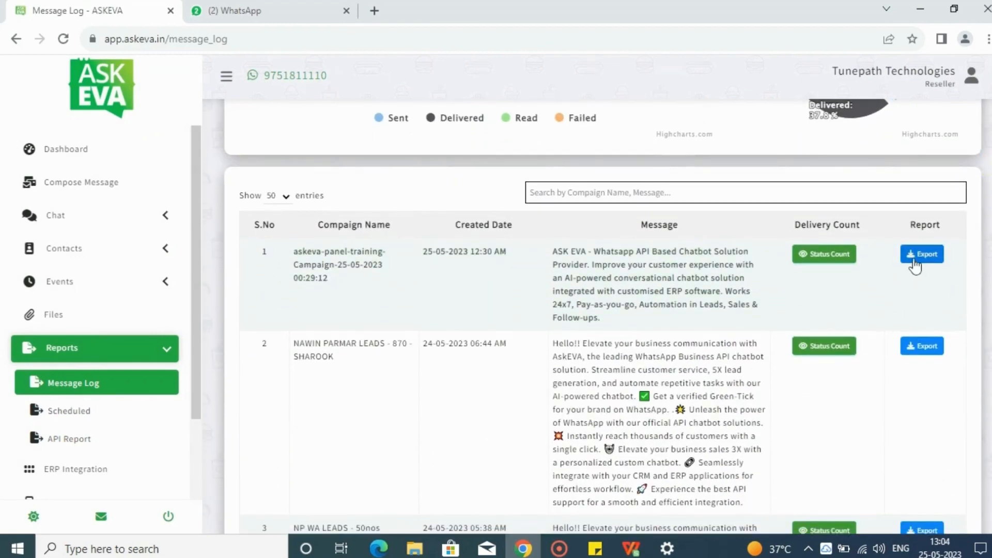
{"action": "left_click", "coordinate": [915, 266]}
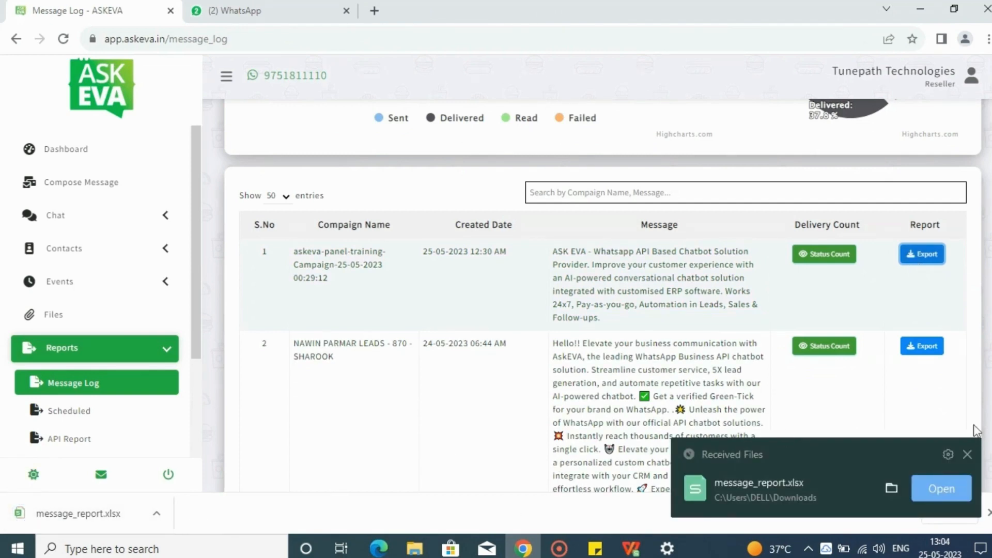
{"action": "left_click", "coordinate": [940, 487]}
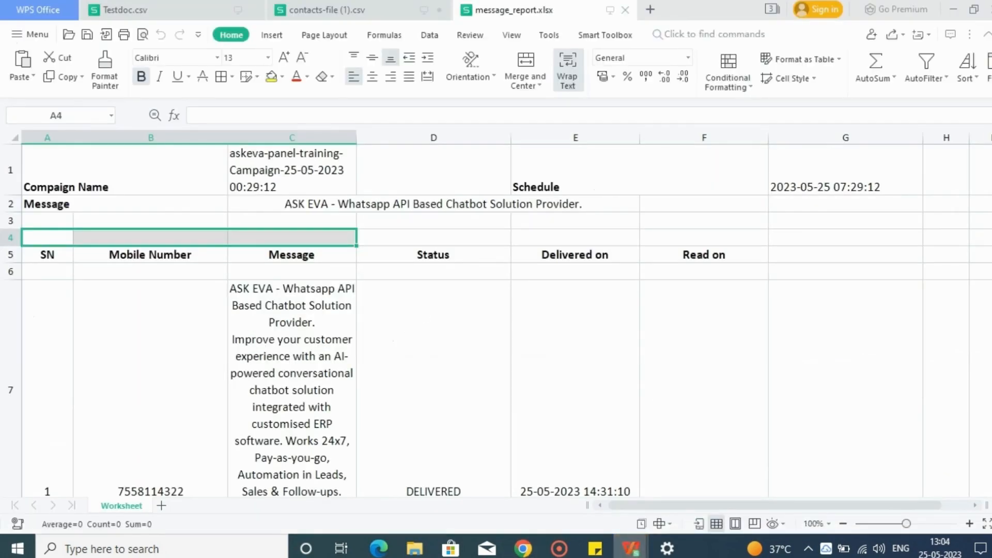
Examine each recipient's status, delivery time and read time in message_report.xlsx, and return to the Message Log in the browser
{"action": "scroll", "coordinate": [988, 207], "scroll_direction": "down", "scroll_amount": 5}
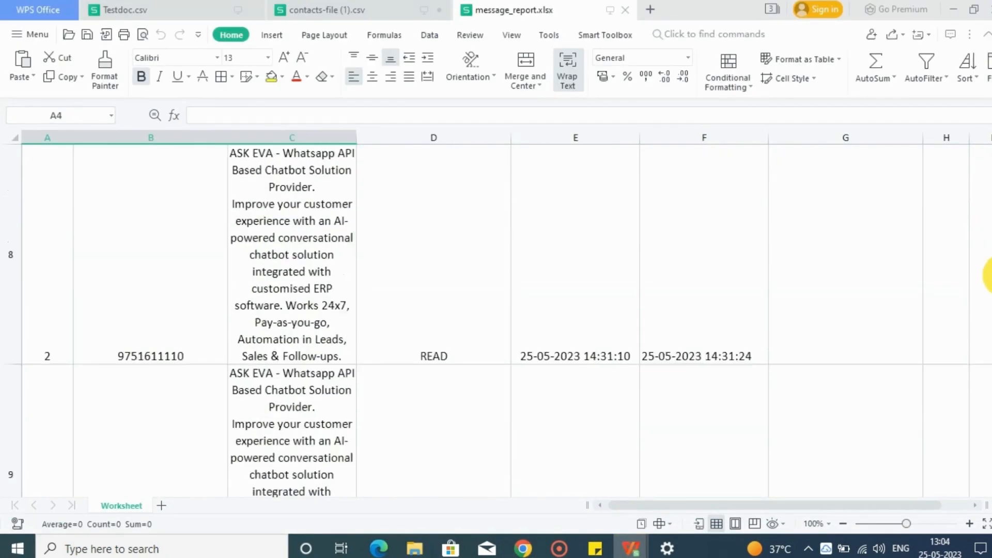
{"action": "scroll", "coordinate": [988, 274], "scroll_direction": "down", "scroll_amount": 7}
{"action": "scroll", "coordinate": [986, 299], "scroll_direction": "up", "scroll_amount": 2}
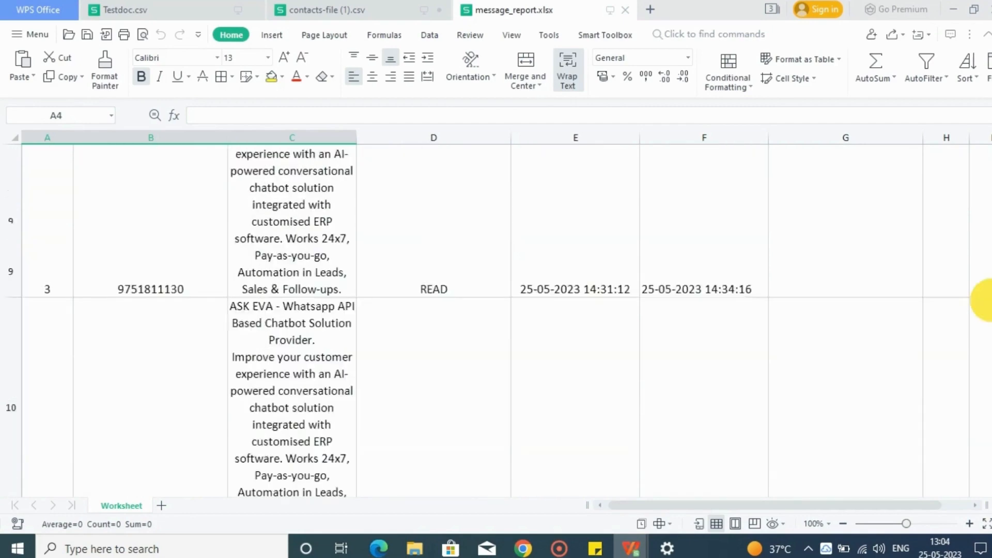
{"action": "scroll", "coordinate": [986, 289], "scroll_direction": "up", "scroll_amount": 6}
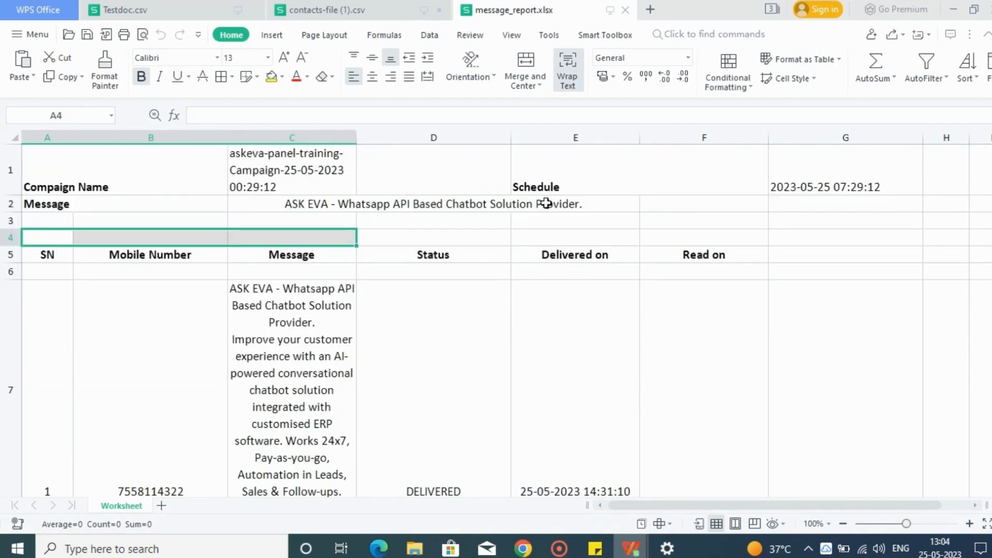
{"action": "left_click", "coordinate": [523, 548]}
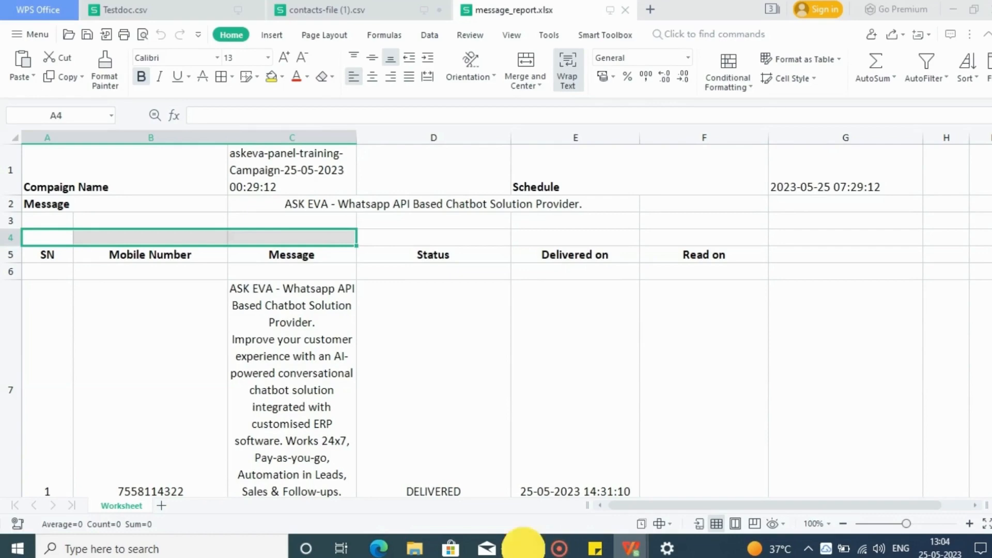
{"action": "scroll", "coordinate": [988, 135], "scroll_direction": "up", "scroll_amount": 5}
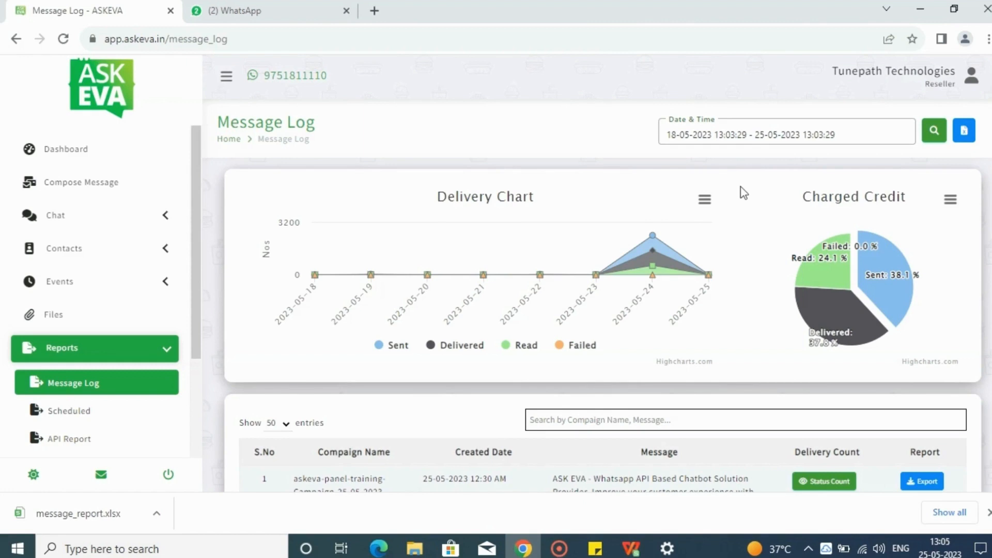
Open Live Chat and view the campaign message in the first two active conversations
{"action": "left_click", "coordinate": [58, 215]}
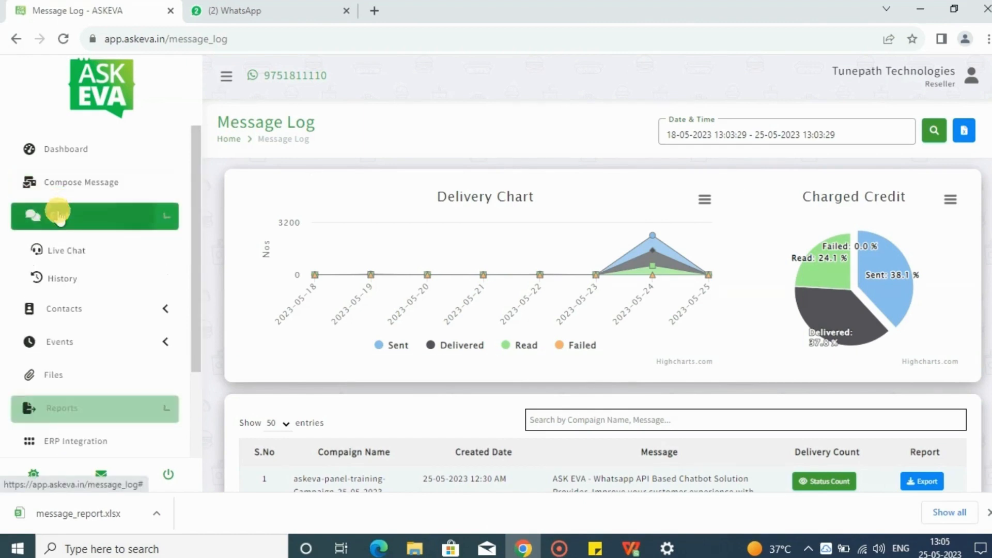
{"action": "left_click", "coordinate": [62, 250]}
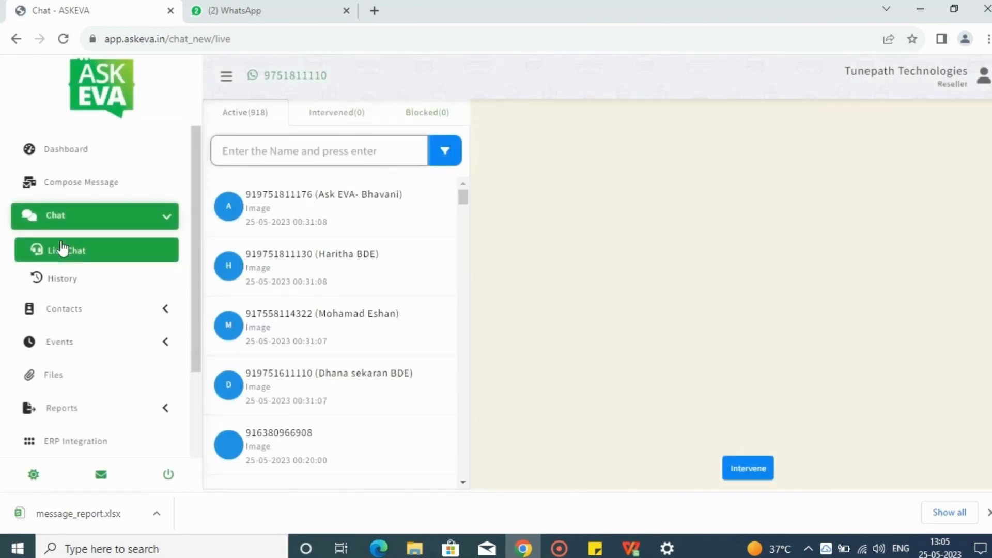
{"action": "left_click", "coordinate": [311, 213]}
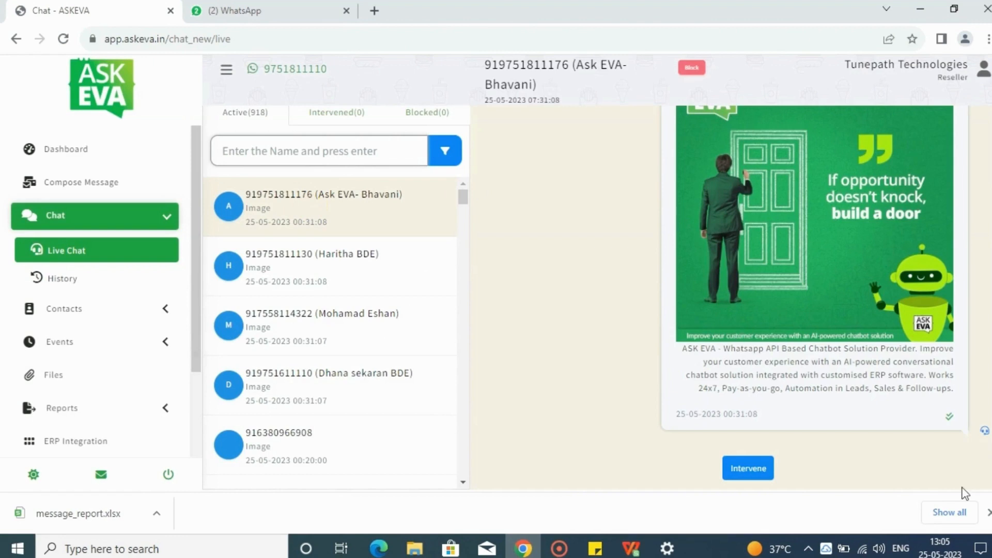
{"action": "left_click", "coordinate": [987, 513]}
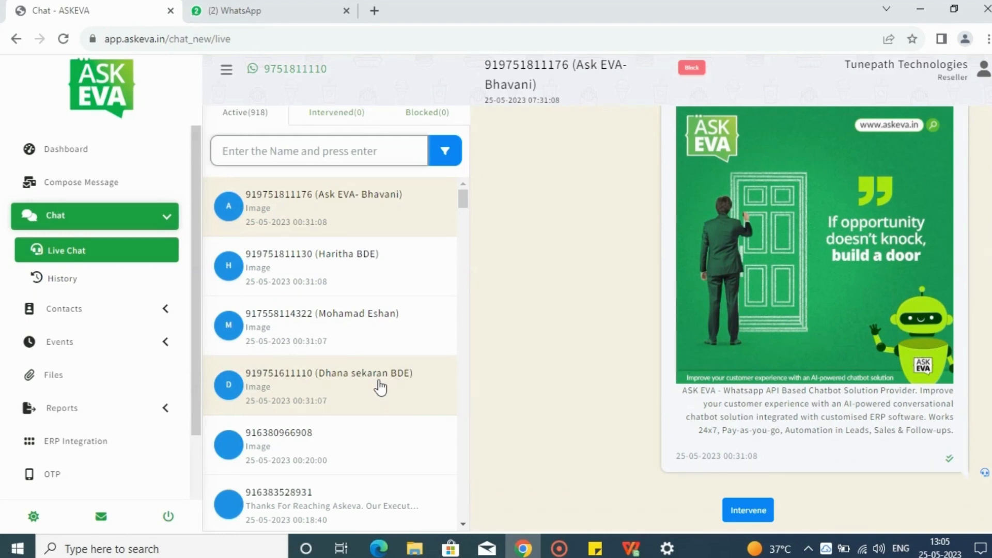
{"action": "left_click", "coordinate": [295, 274]}
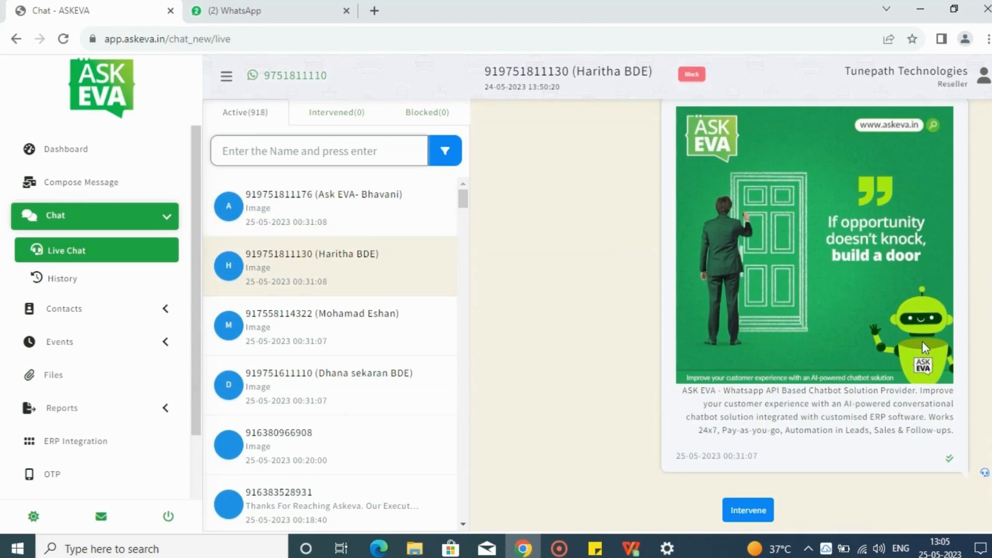
Switch to WhatsApp Web and answer the chatbot with Get Started, Case Studies and the Beauty & Cosmetics industry
{"action": "left_click", "coordinate": [259, 11]}
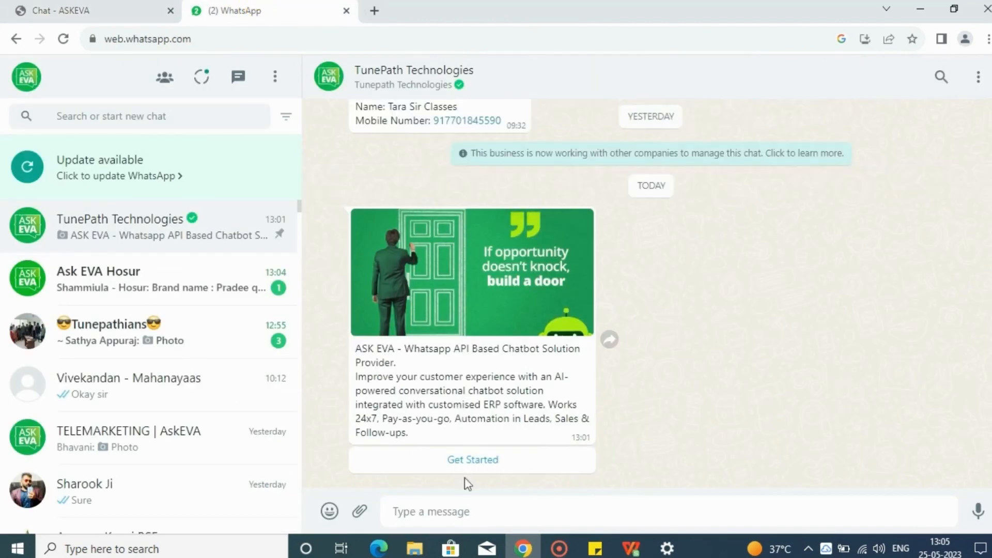
{"action": "left_click", "coordinate": [469, 465]}
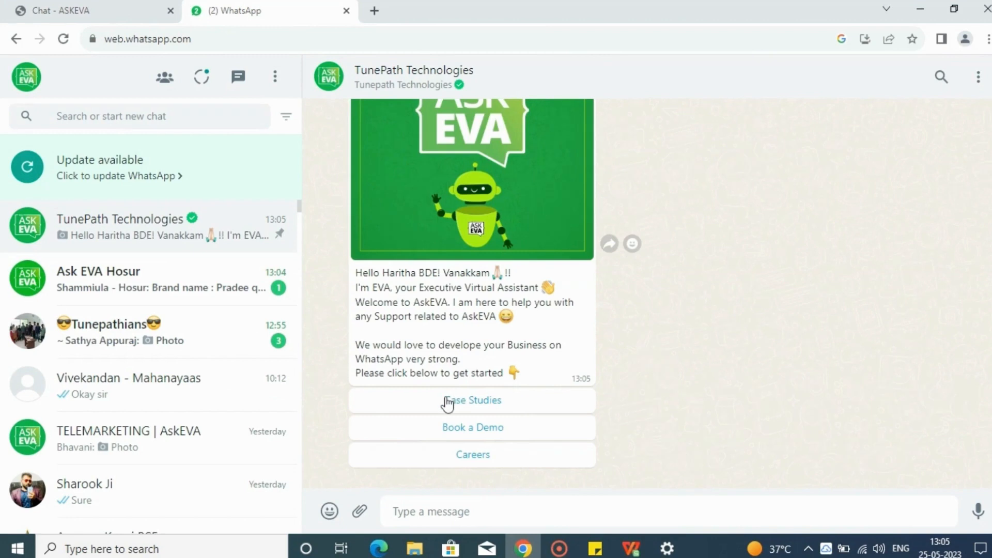
{"action": "left_click", "coordinate": [448, 402]}
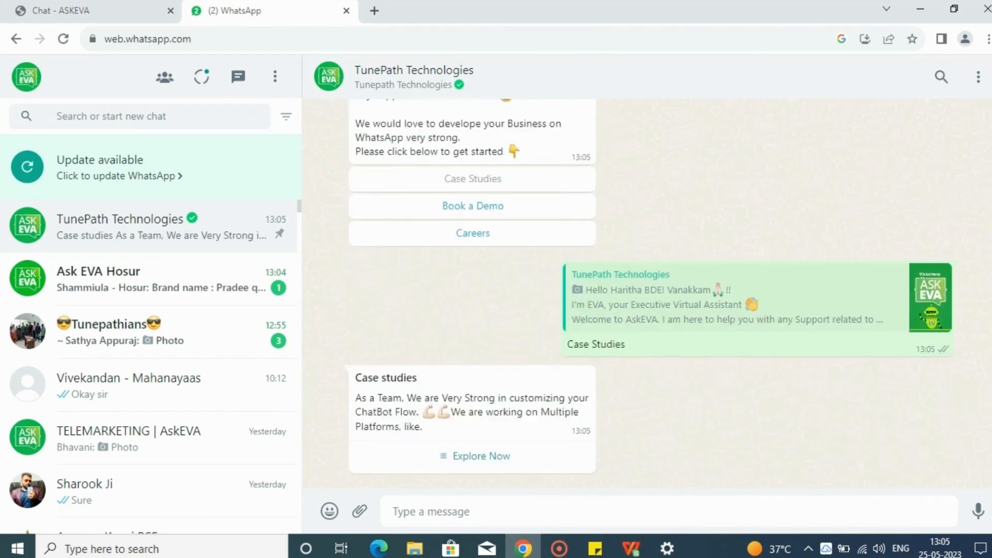
{"action": "left_click", "coordinate": [478, 468]}
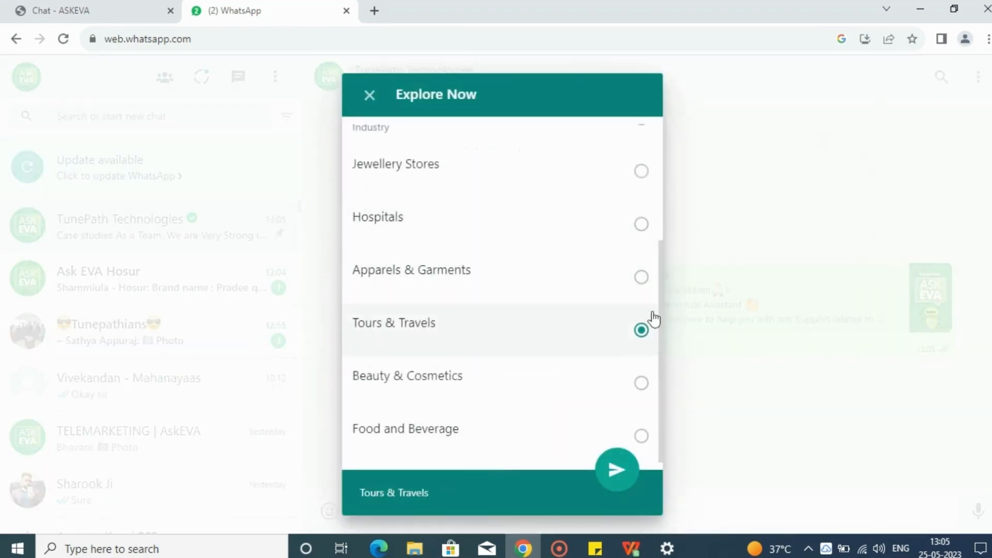
{"action": "left_click", "coordinate": [617, 375]}
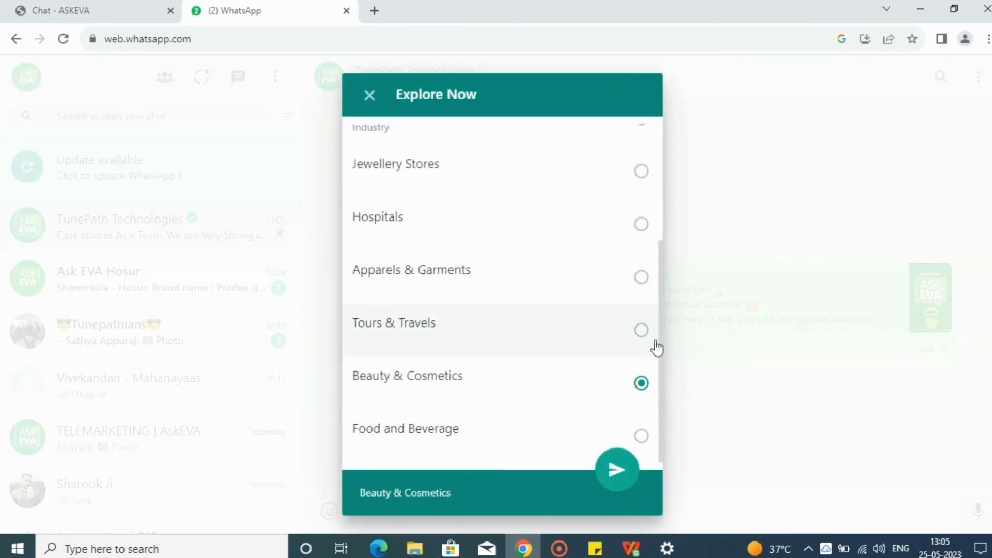
{"action": "left_click", "coordinate": [615, 477]}
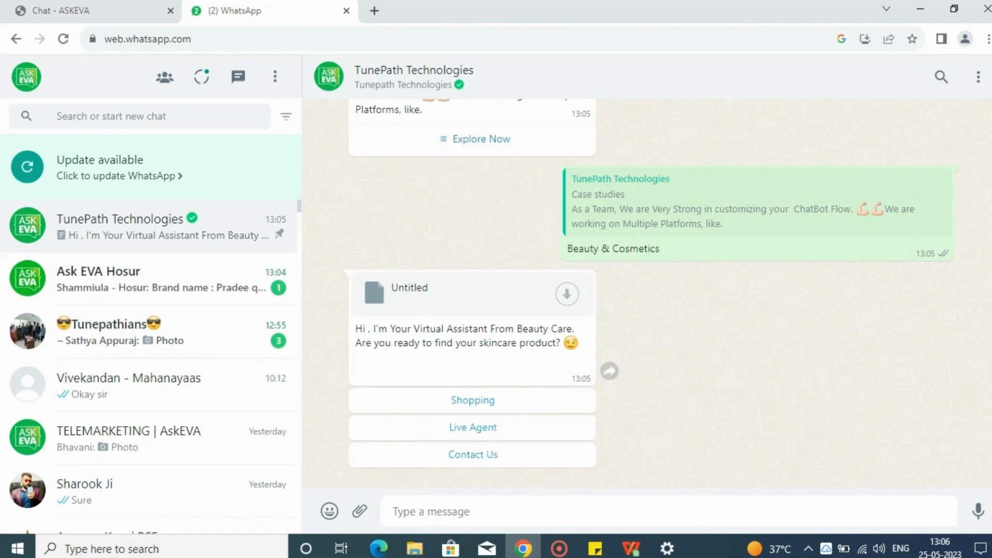
Return to ASKEVA Live Chat, intervene in the replying contact's conversation and show the Intervened chats
{"action": "left_click", "coordinate": [65, 9]}
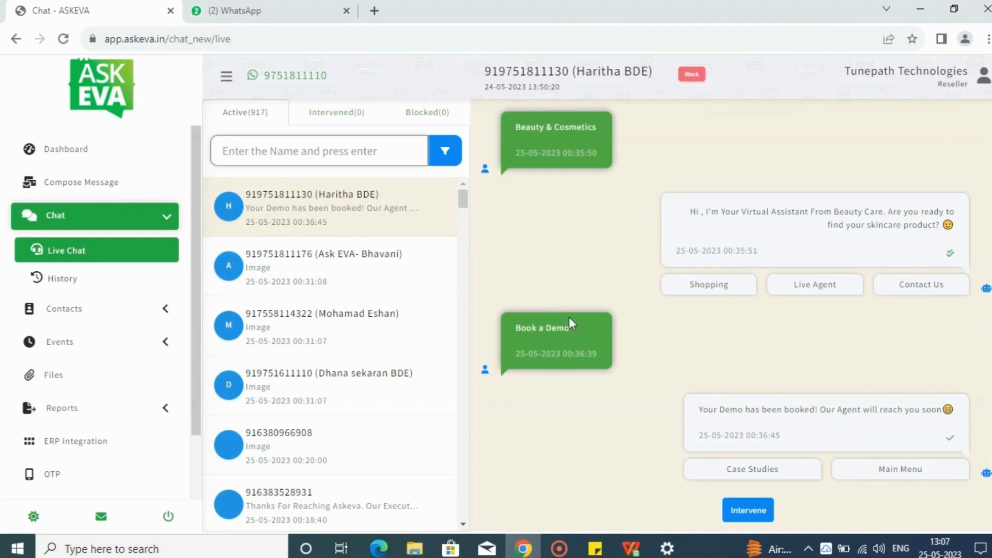
{"action": "left_click", "coordinate": [734, 510]}
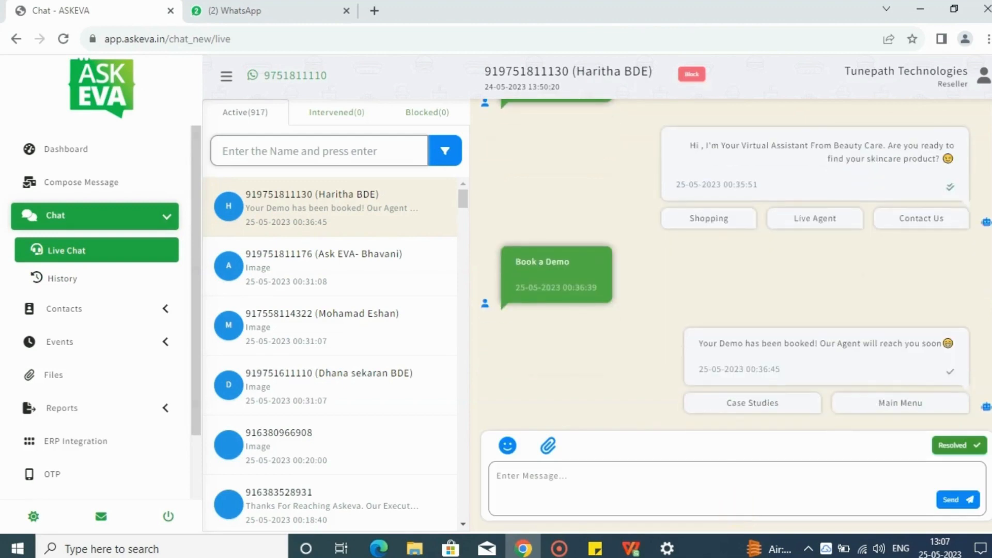
{"action": "left_click", "coordinate": [347, 109]}
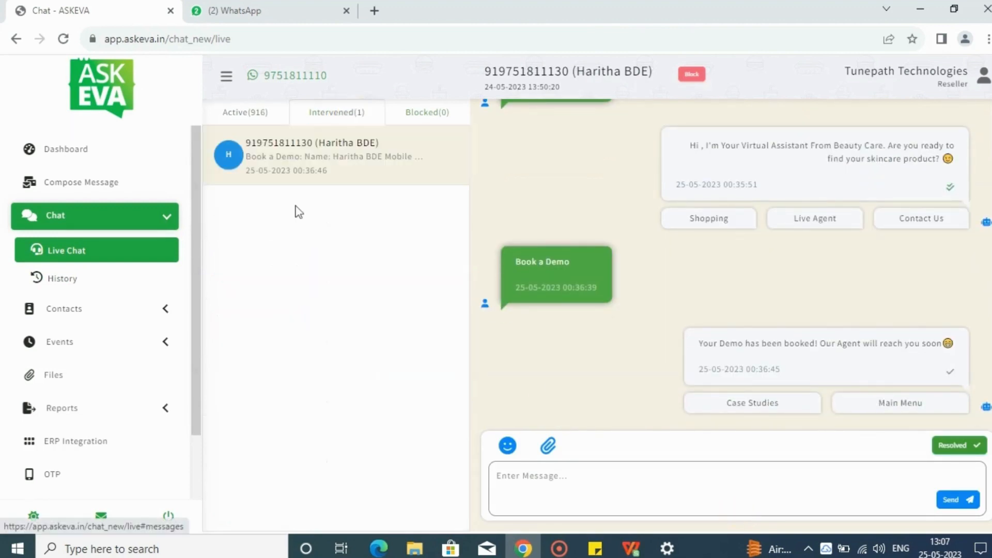
Send "hi mam how may i help you ??" in the intervened conversation and check its arrival in WhatsApp Web
{"action": "left_click", "coordinate": [562, 468]}
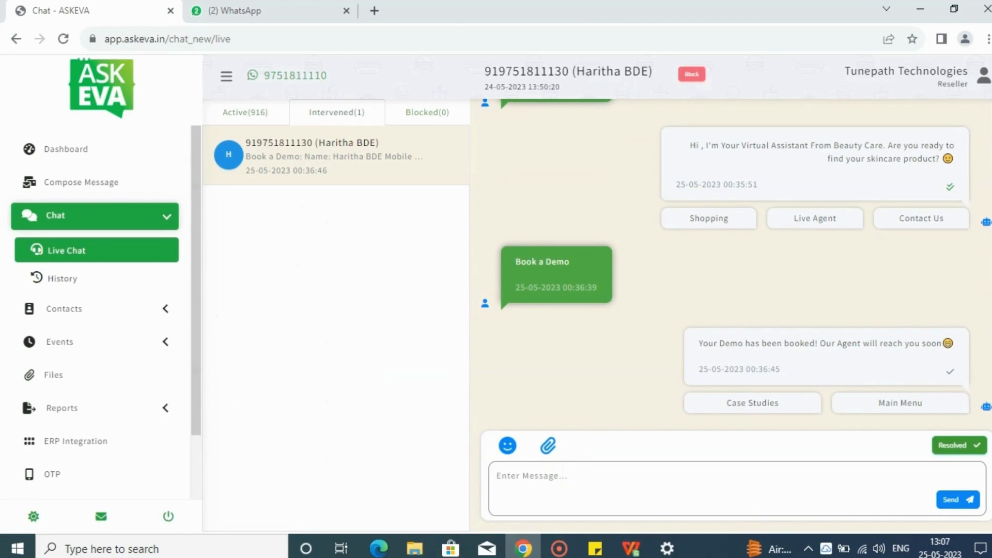
{"action": "type", "text": "hi mam how may i help you"}
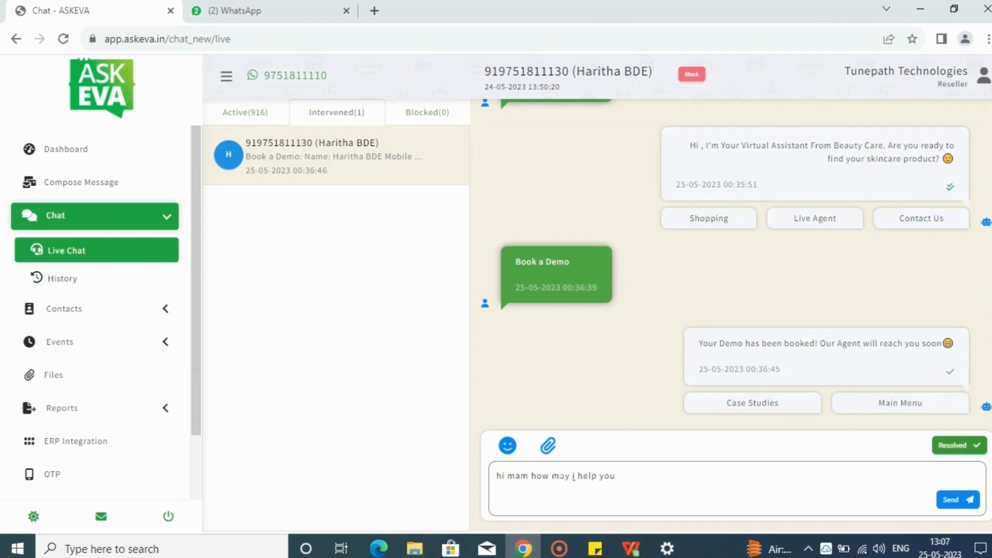
{"action": "left_click", "coordinate": [962, 502]}
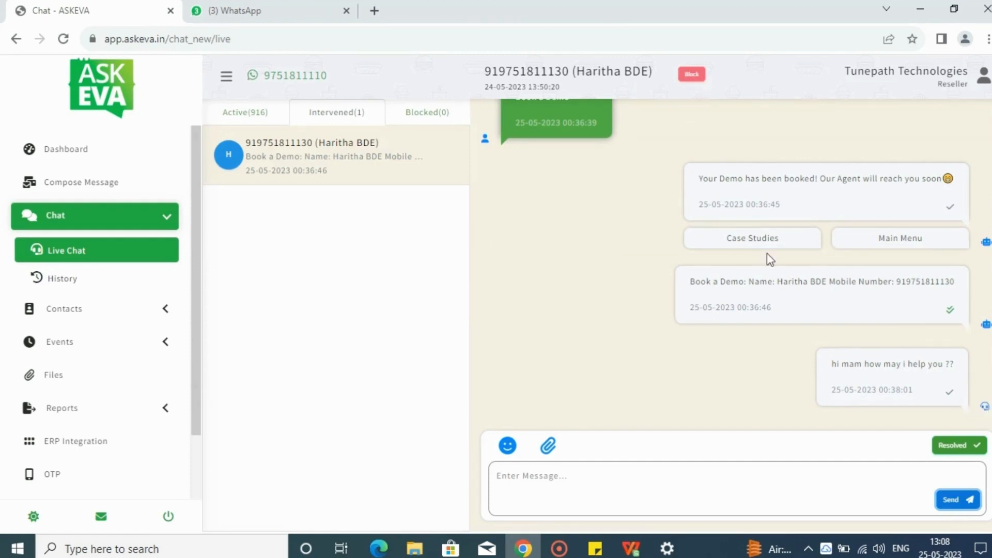
{"action": "left_click", "coordinate": [283, 9]}
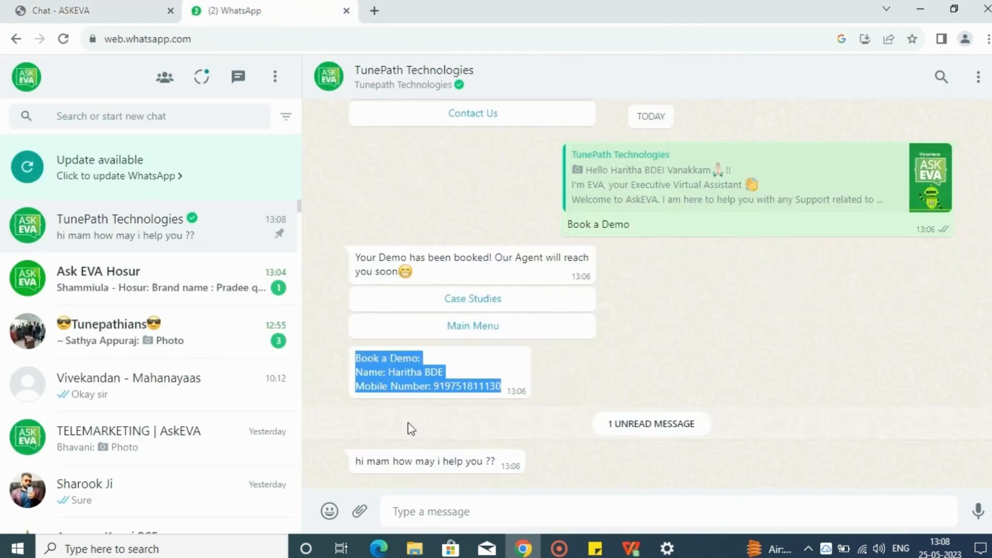
Return to ASKEVA Live Chat and view the reply box's attachment types and emoji picker without inserting anything
{"action": "left_click", "coordinate": [105, 6]}
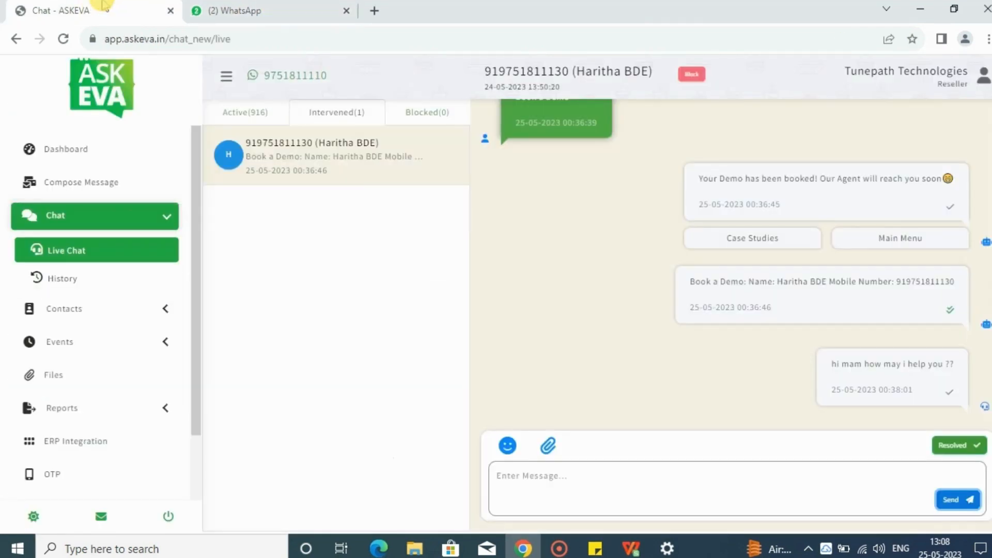
{"action": "left_click", "coordinate": [548, 446]}
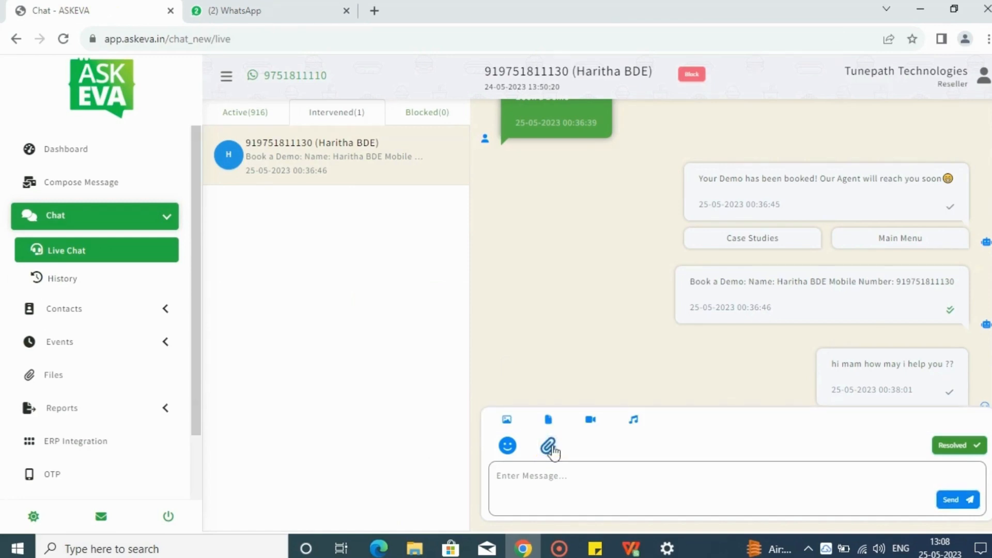
{"action": "left_click", "coordinate": [500, 448]}
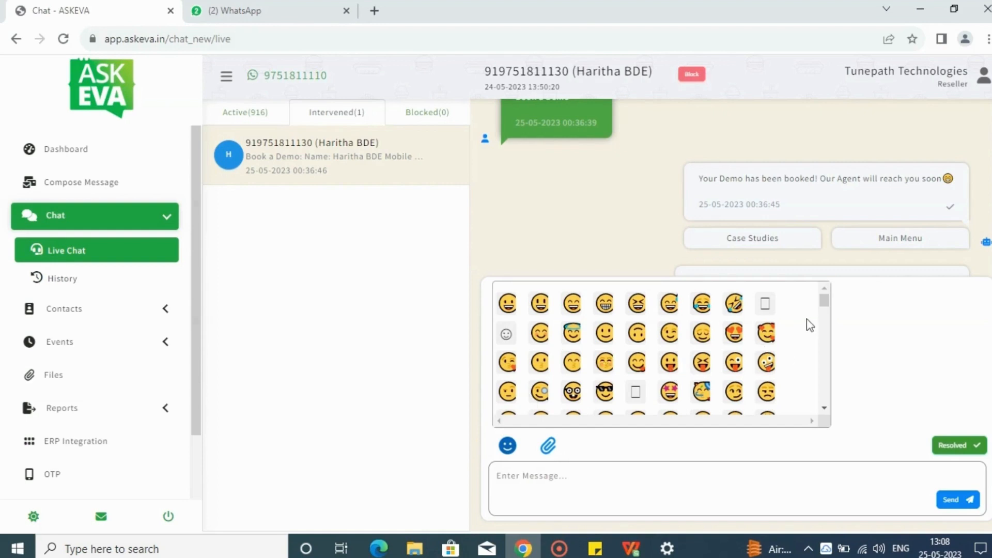
{"action": "left_click_drag", "start_coordinate": [827, 310], "coordinate": [836, 290]}
{"action": "left_click", "coordinate": [507, 445]}
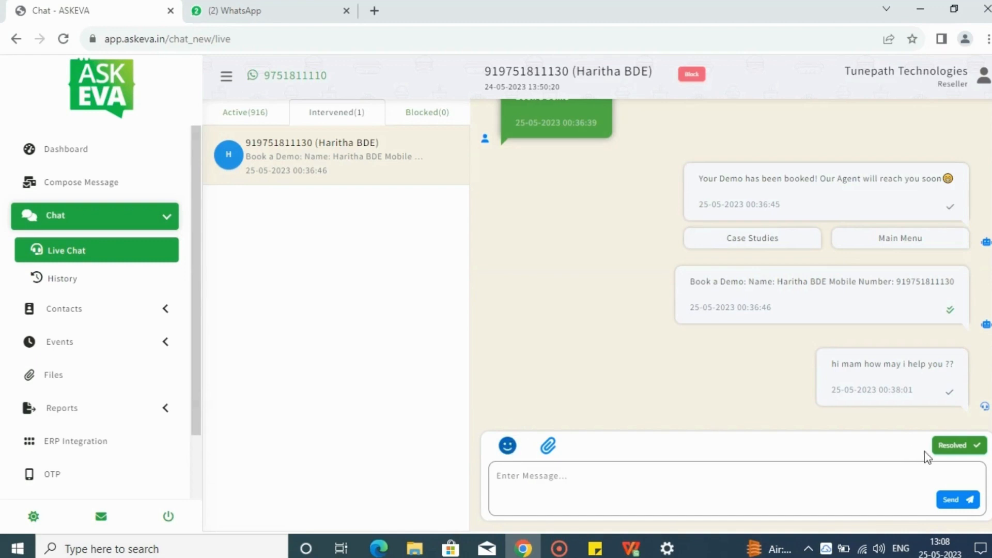
Mark the intervened conversation as resolved and show the Active chats
{"action": "left_click", "coordinate": [950, 456]}
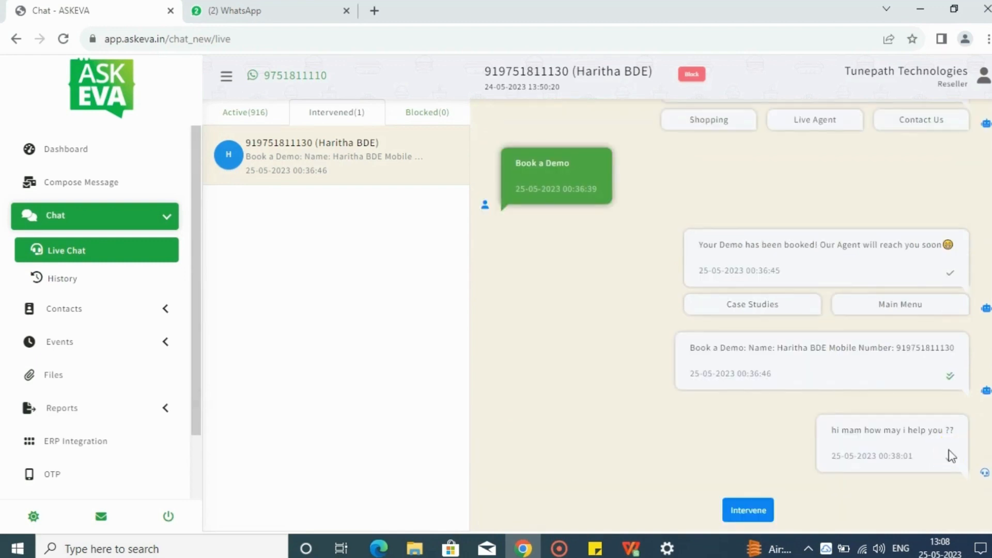
{"action": "left_click", "coordinate": [246, 111]}
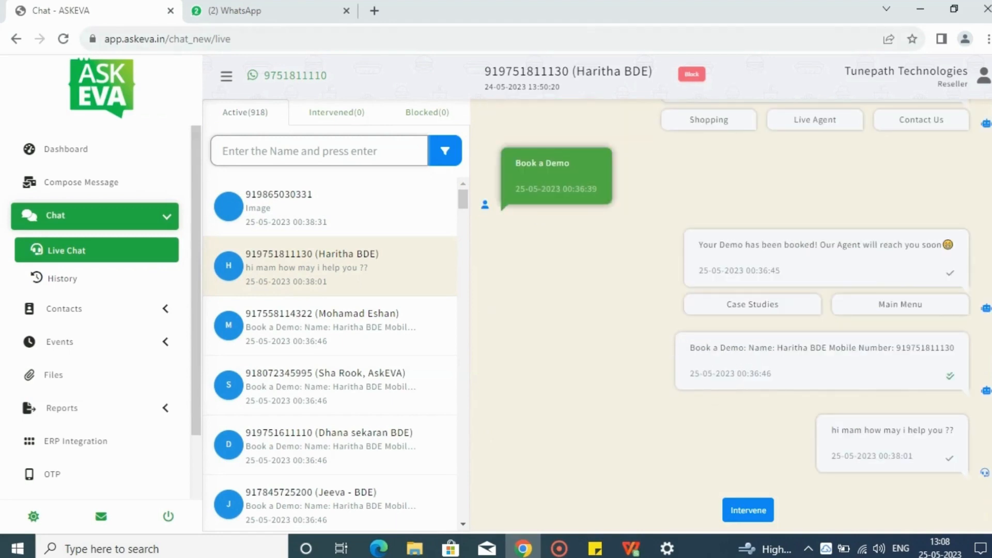
Switch to WhatsApp Web and send "hi" to the TunePath Technologies chatbot
{"action": "key", "text": "ctrl+Tab"}
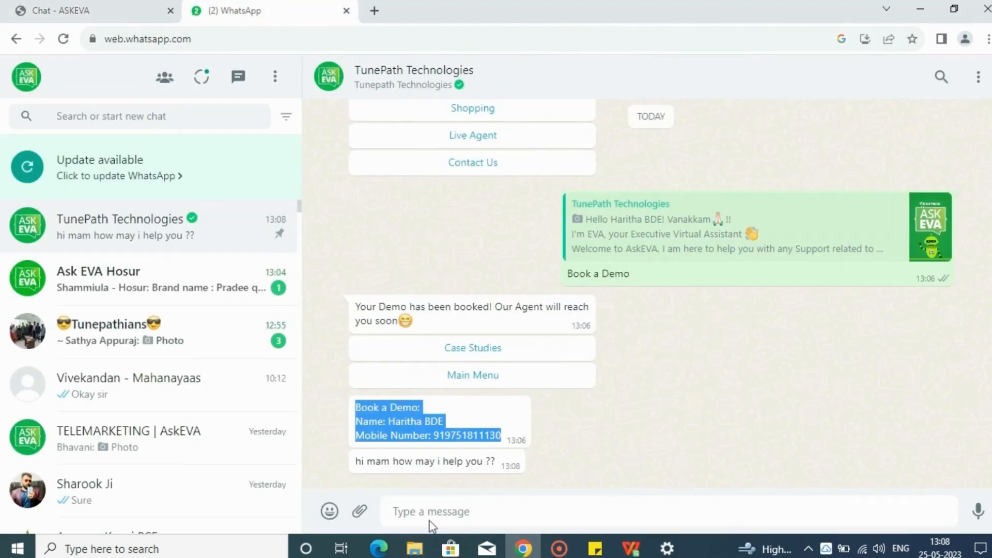
{"action": "left_click", "coordinate": [424, 514]}
{"action": "type", "text": "hi"}
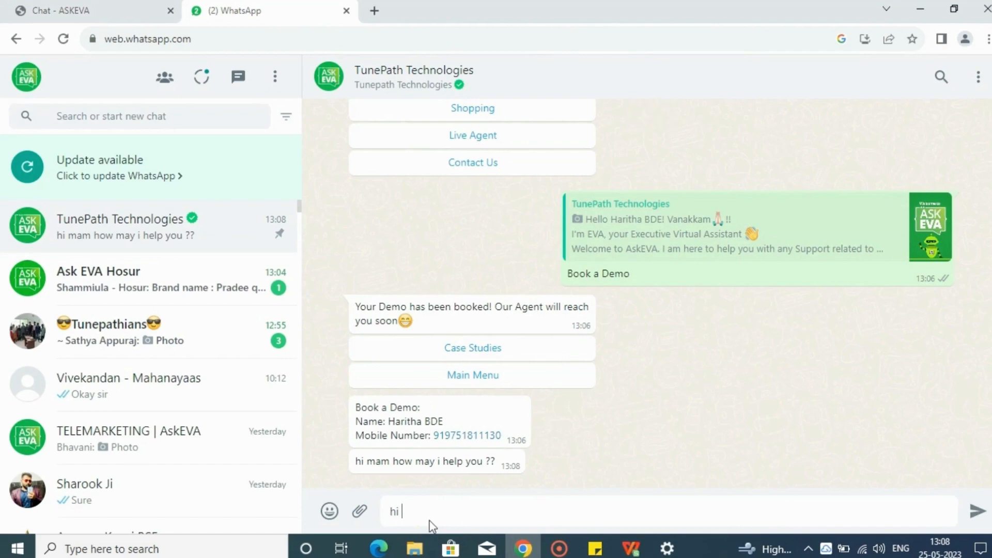
{"action": "key", "text": "Return"}
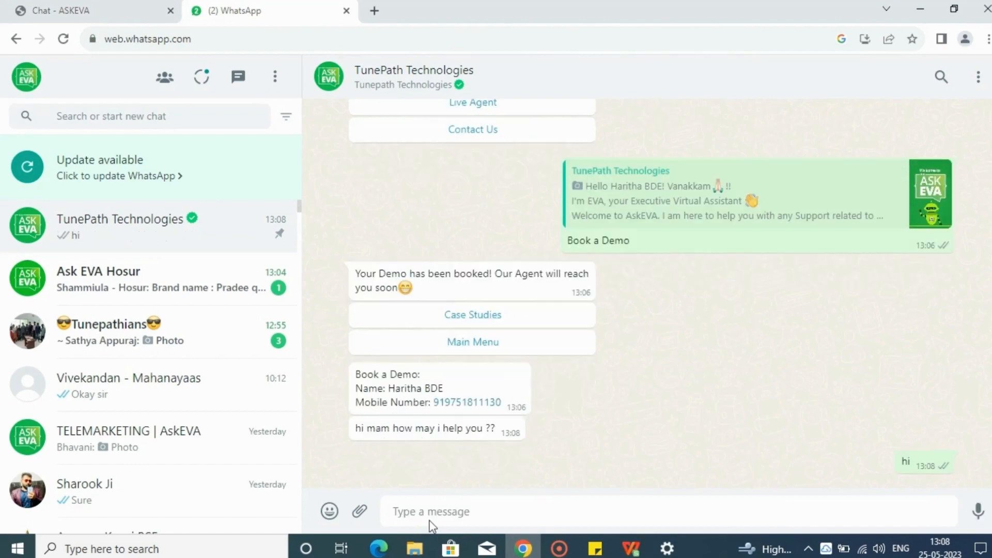
Return to ASKEVA Live Chat, open the first active conversation and review its earlier chatbot messages
{"action": "left_click", "coordinate": [32, 7]}
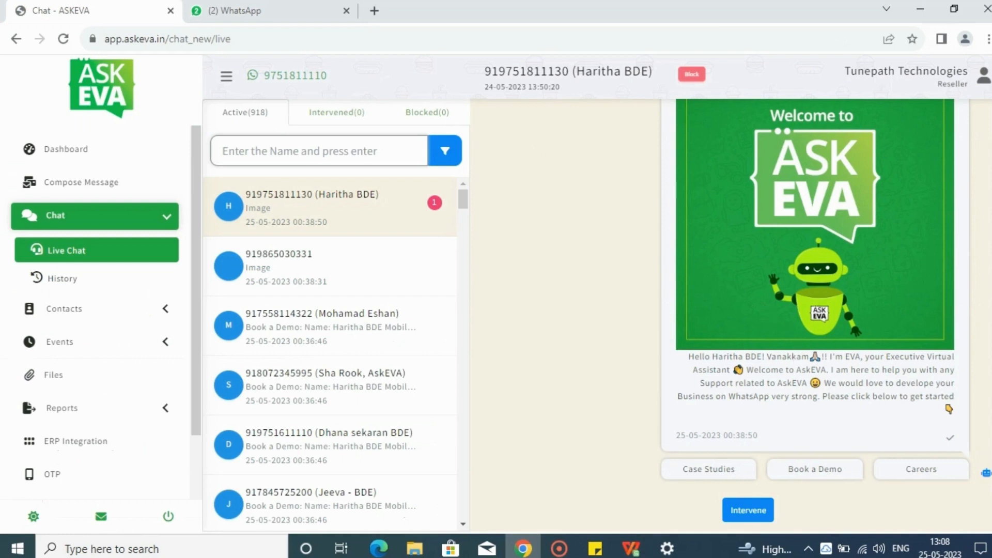
{"action": "left_click", "coordinate": [405, 199]}
{"action": "left_click_drag", "start_coordinate": [991, 457], "coordinate": [988, 320]}
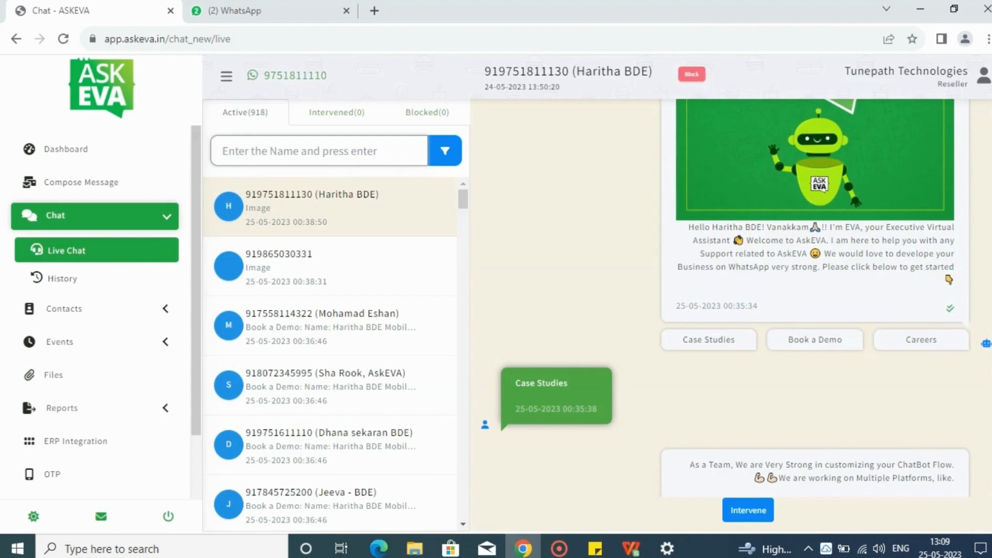
View the first conversation in the chat History and return to Live Chat
{"action": "left_click", "coordinate": [86, 286]}
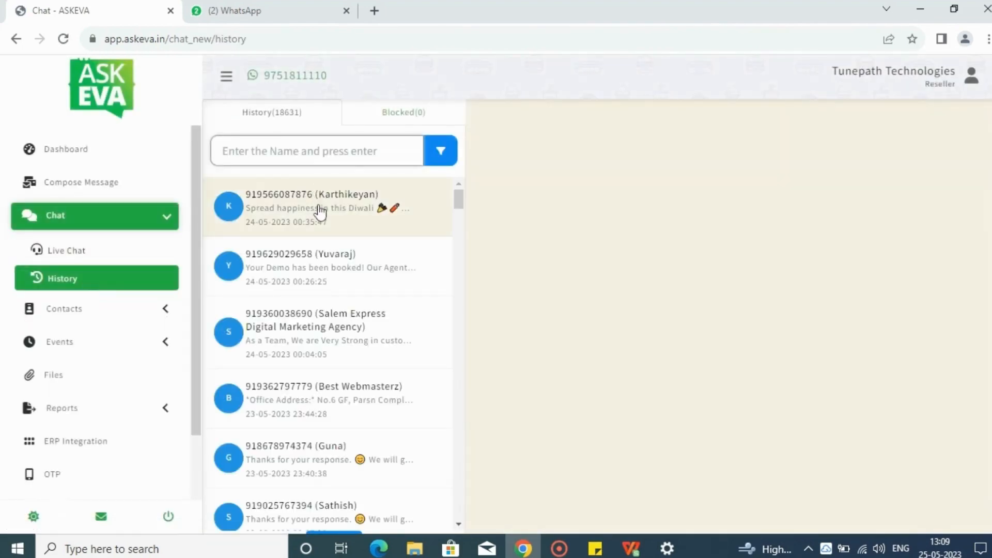
{"action": "left_click", "coordinate": [320, 212]}
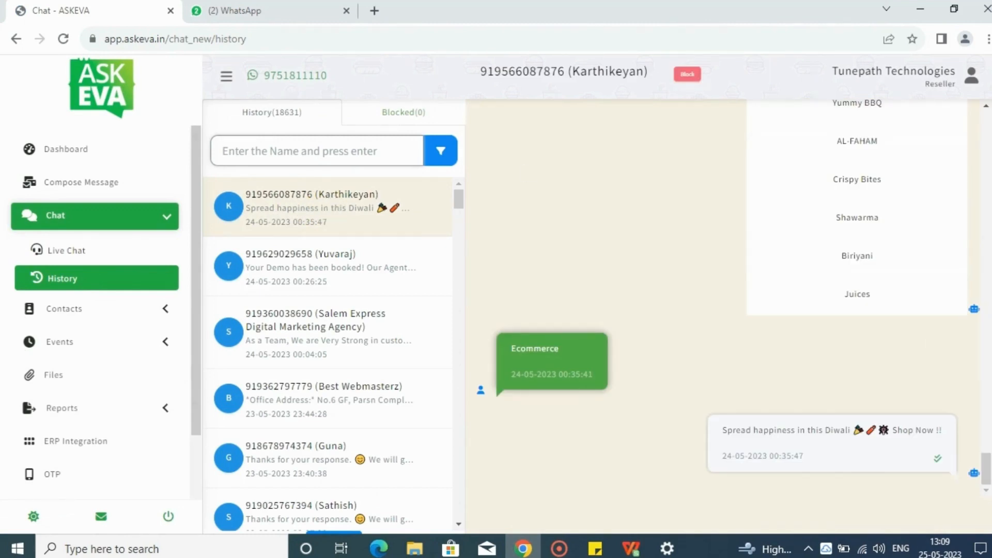
{"action": "scroll", "coordinate": [597, 315], "scroll_direction": "down", "scroll_amount": 1}
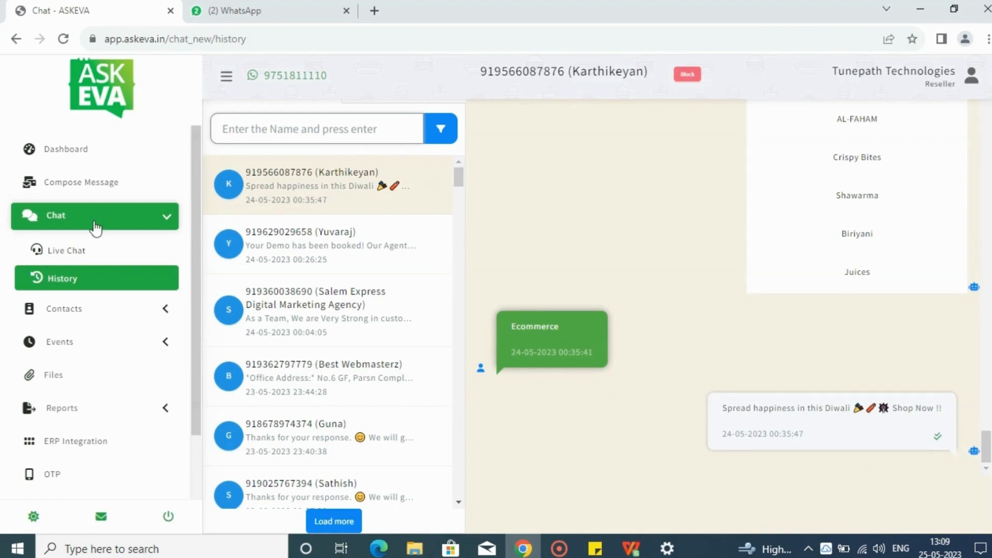
{"action": "left_click", "coordinate": [92, 251]}
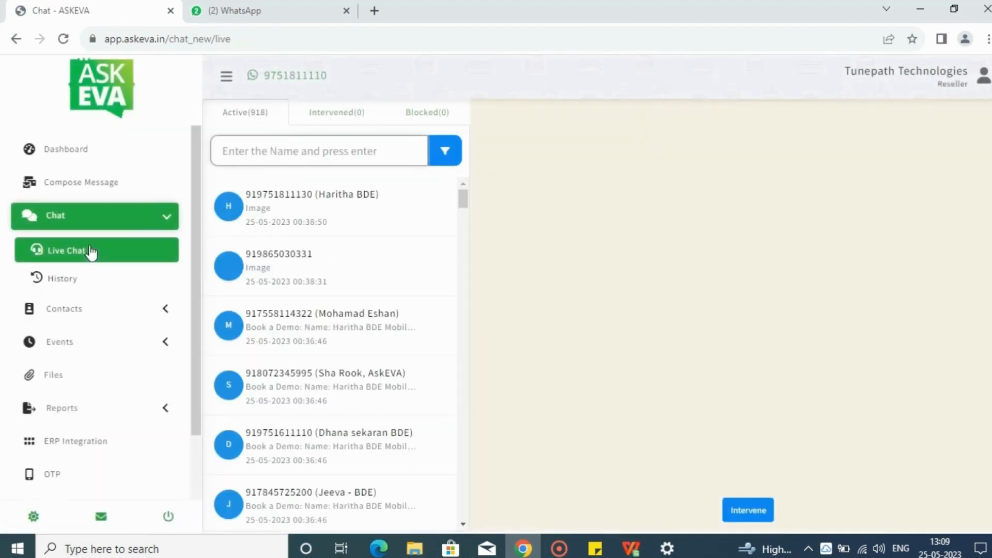